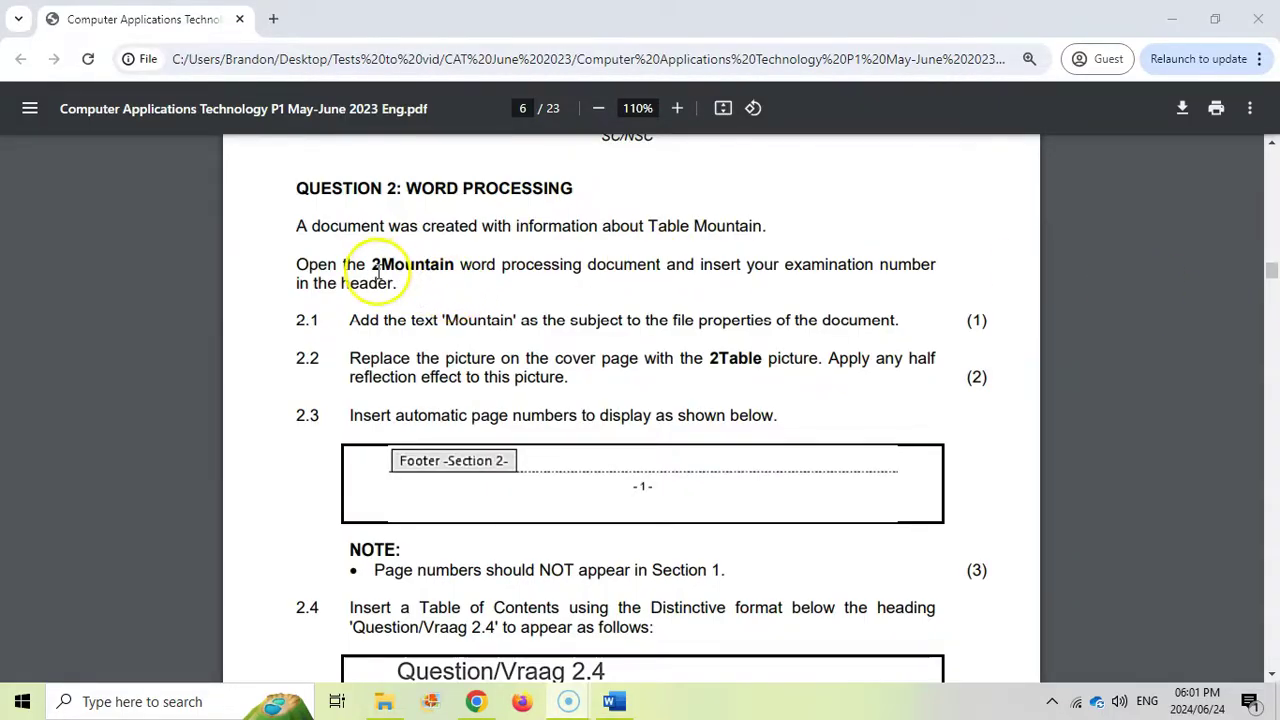
# Switch to the 2Mountain document in Word and set the Subject in its file properties to "Mountain".
pyautogui.click(615, 703)
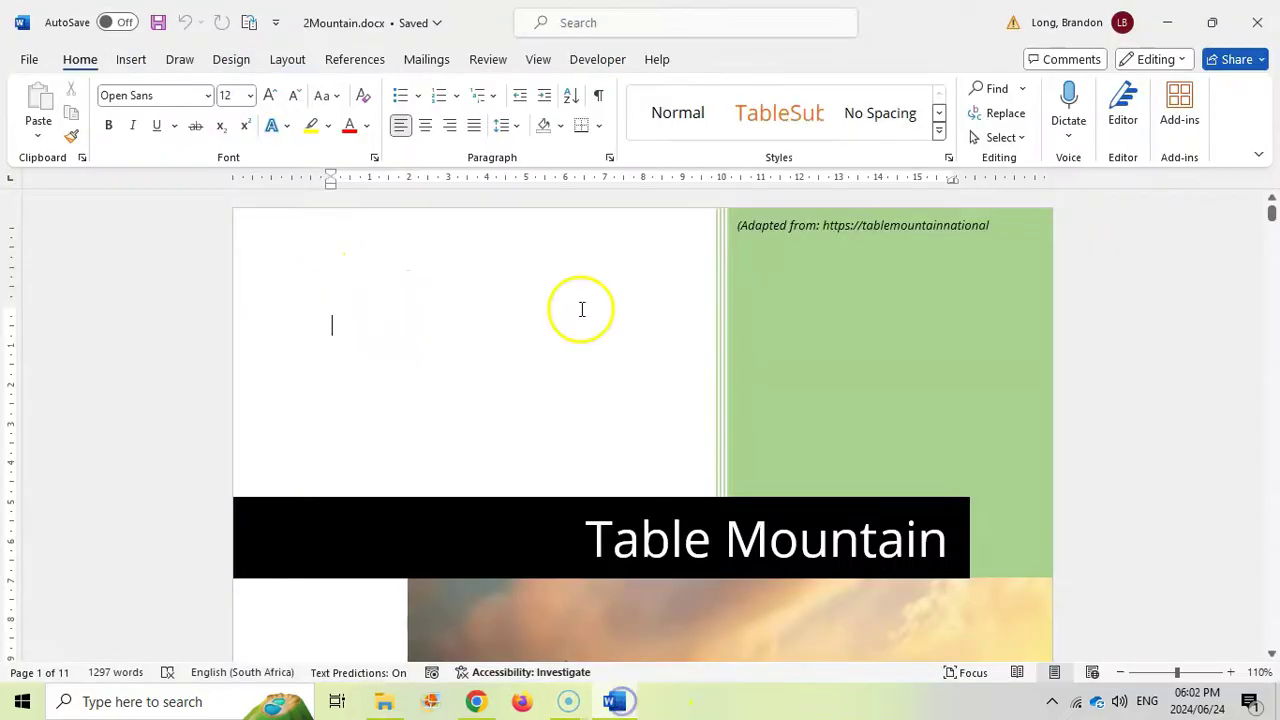
pyautogui.hotkey('alt', 'Tab')
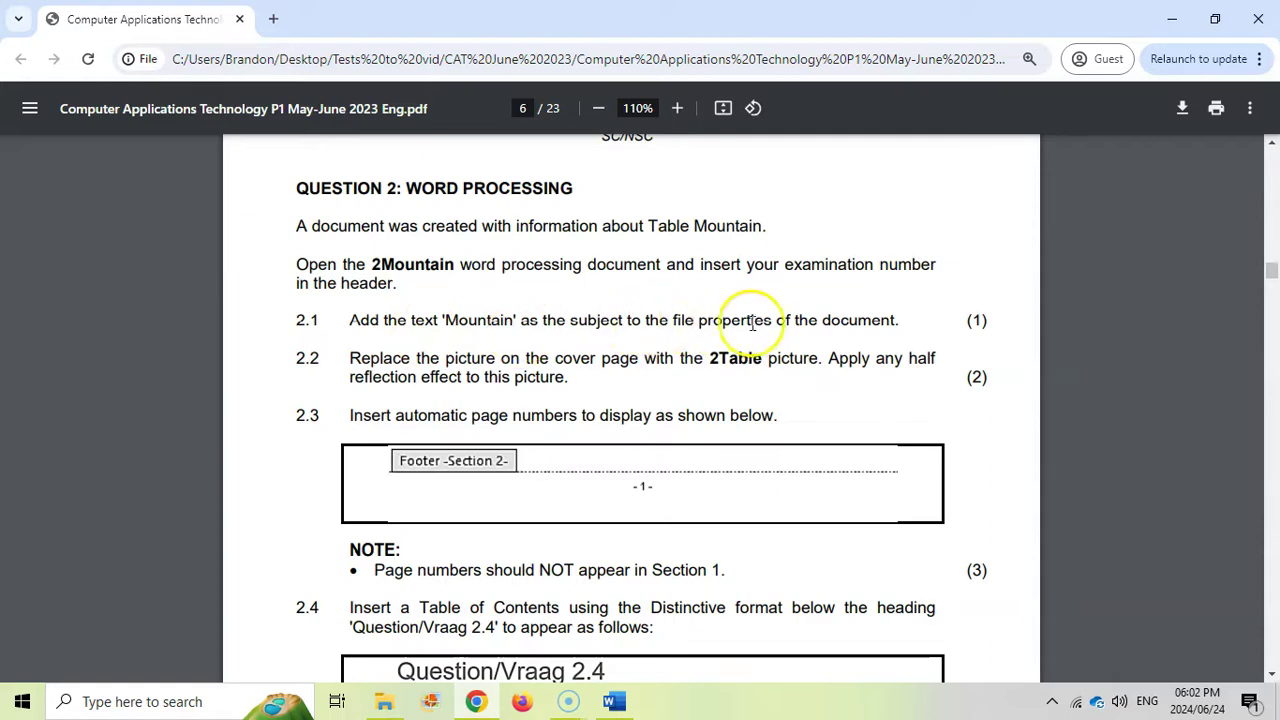
pyautogui.click(614, 701)
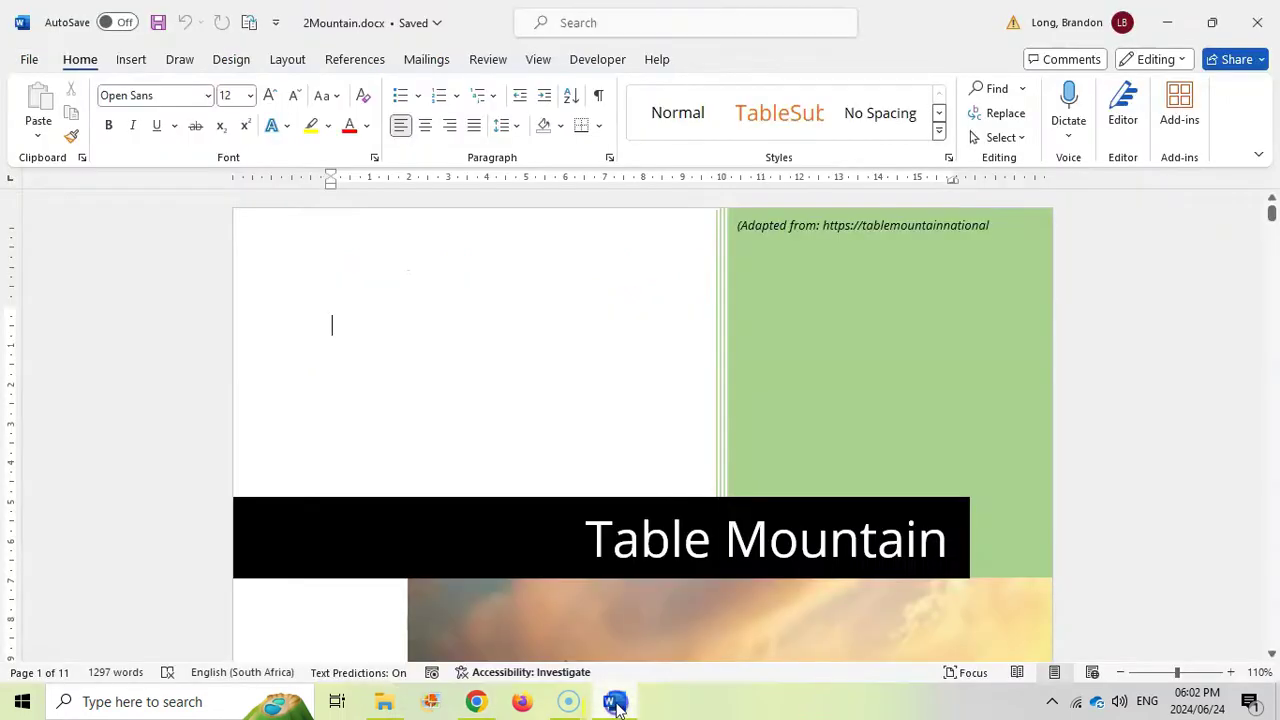
pyautogui.click(29, 60)
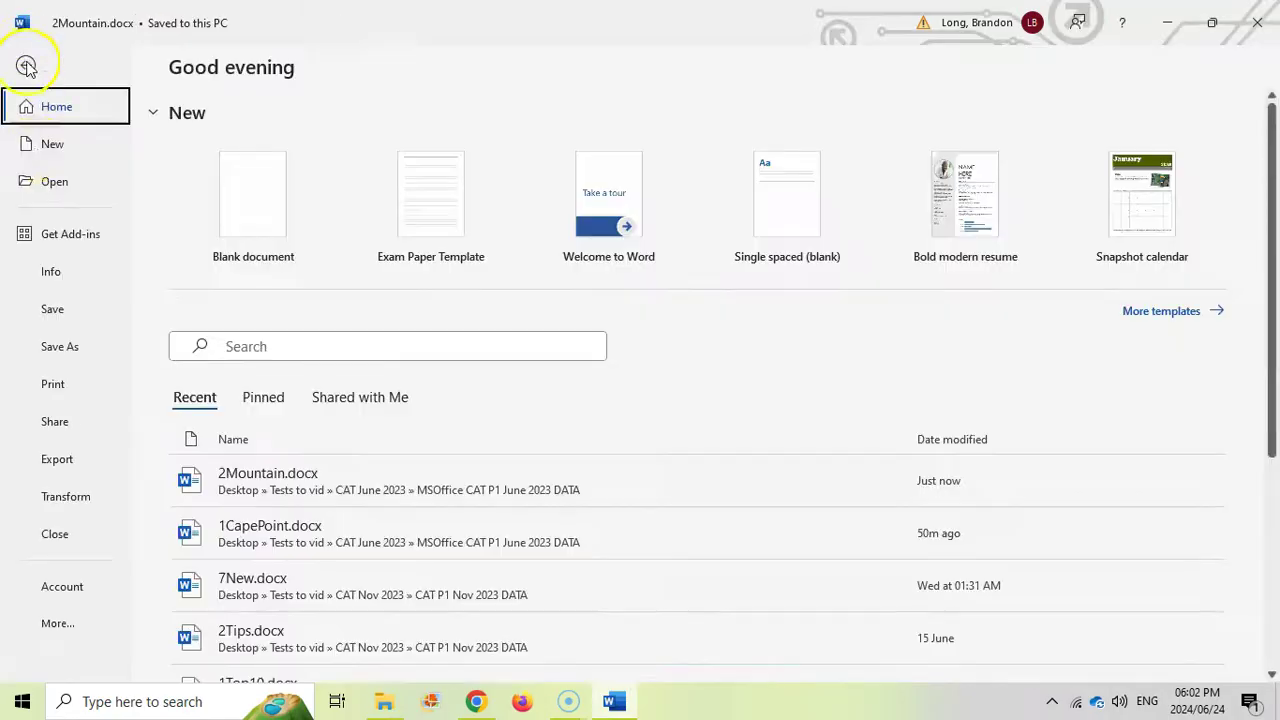
pyautogui.click(52, 273)
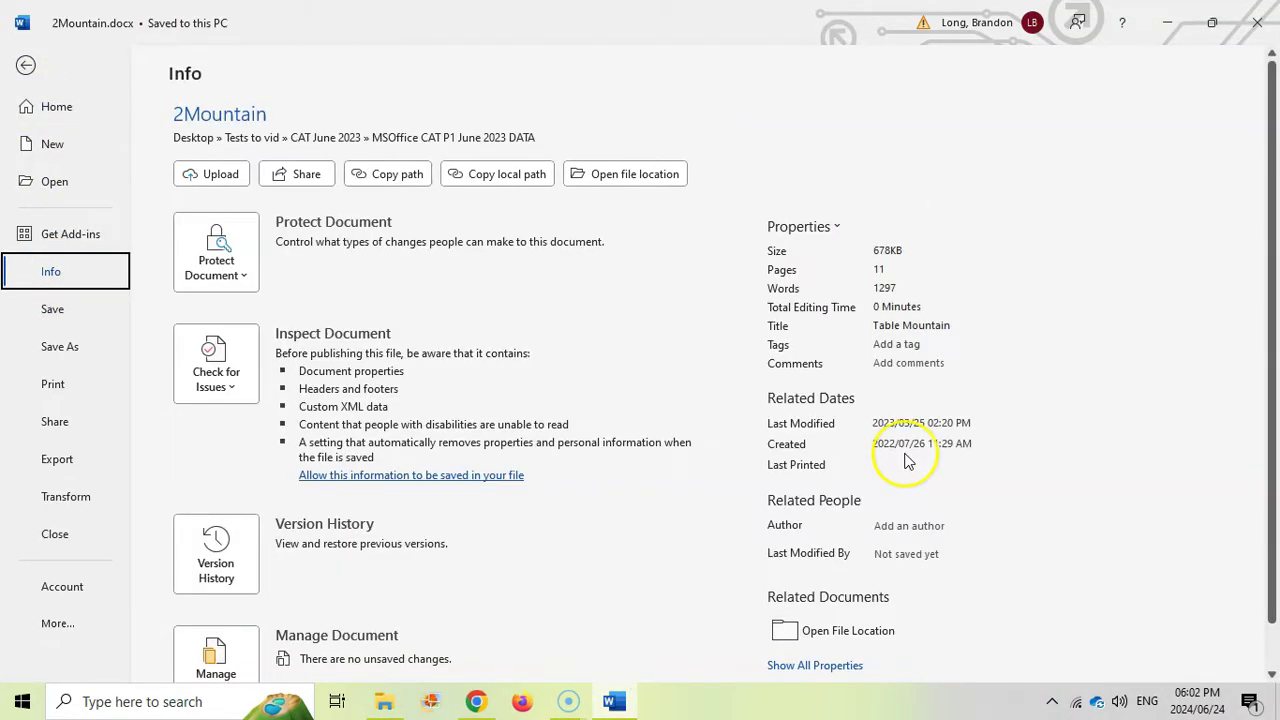
pyautogui.click(475, 701)
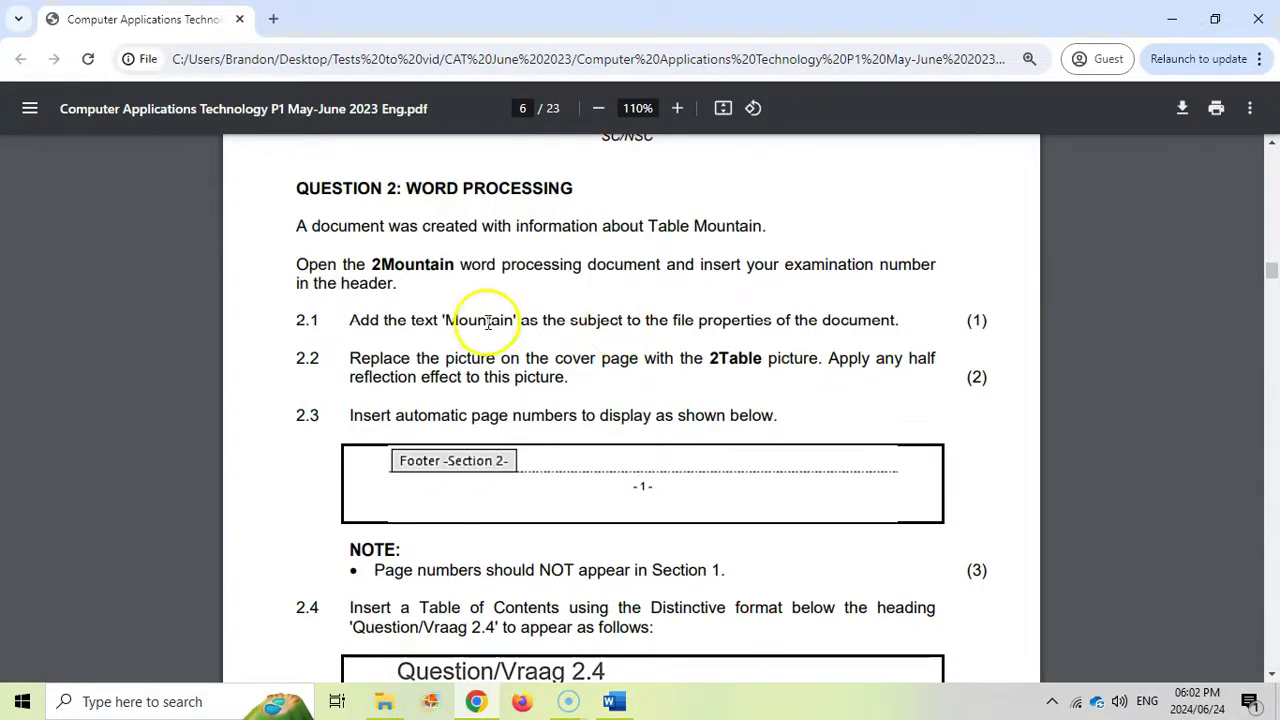
pyautogui.click(613, 701)
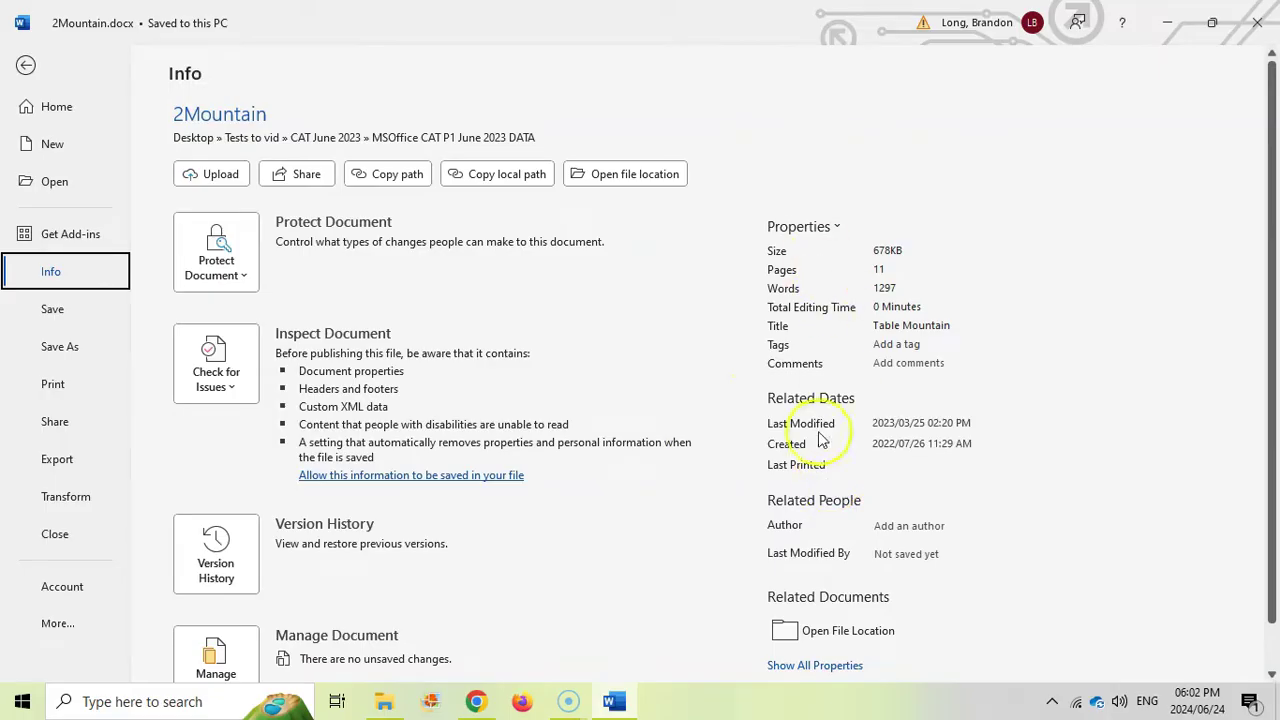
pyautogui.click(808, 666)
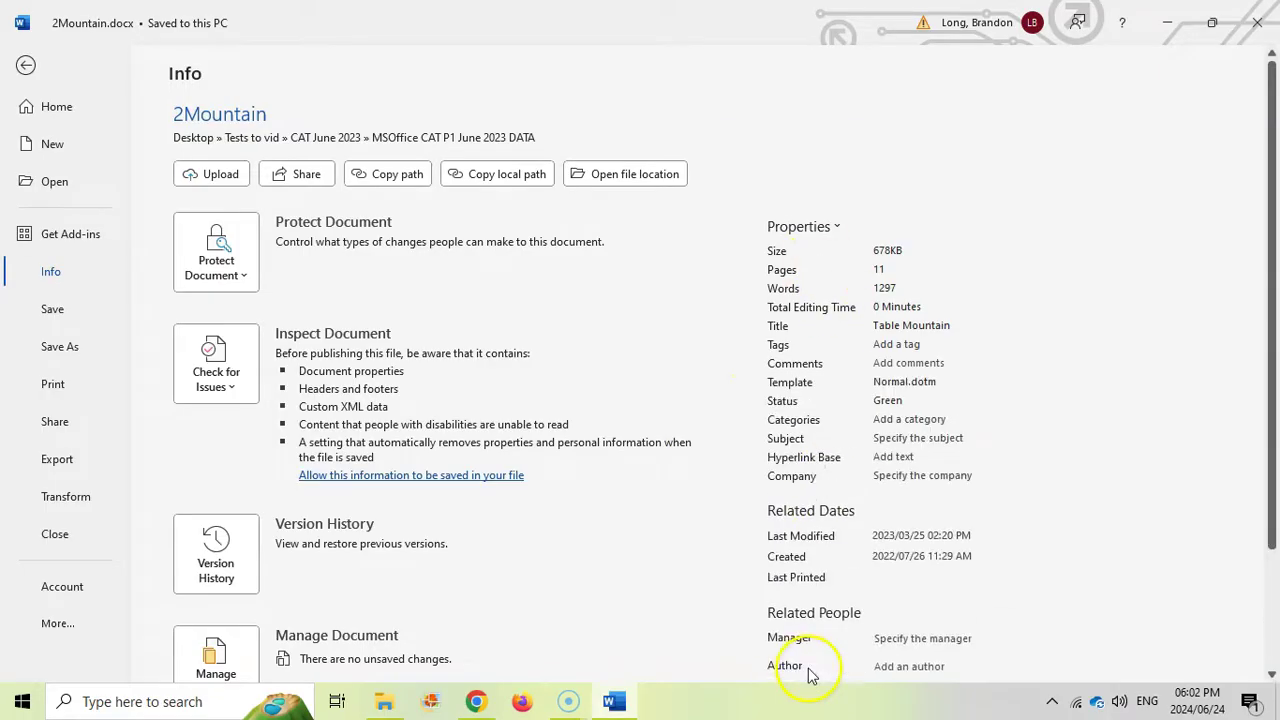
pyautogui.click(888, 438)
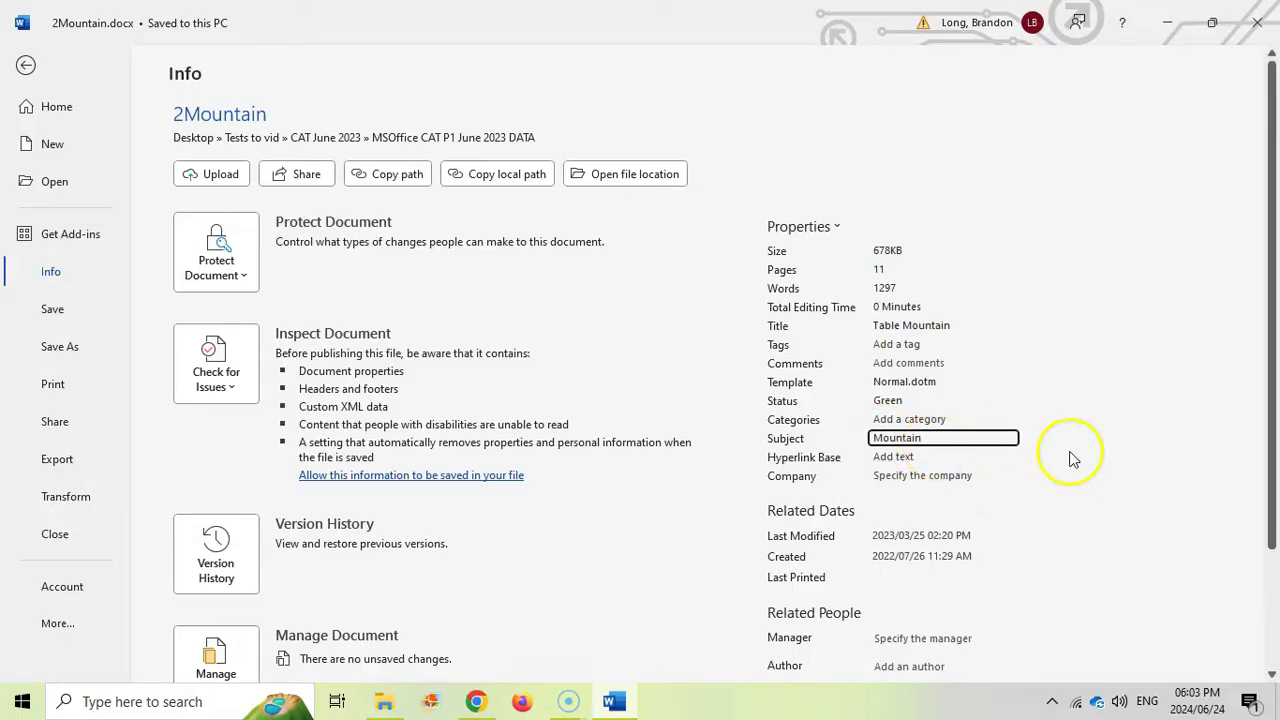
pyautogui.click(1090, 505)
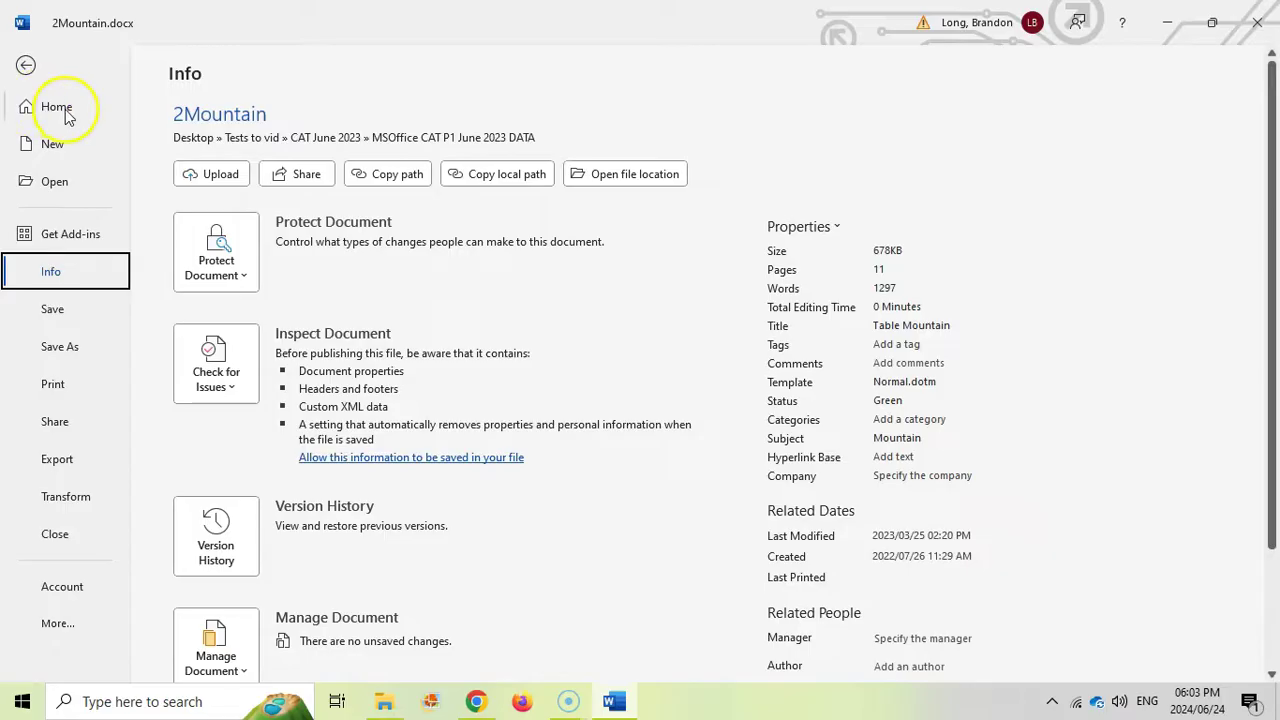
pyautogui.click(26, 65)
# Replace the cover page picture below the Table Mountain title with the 2Table.jpg image from the exam data folder.
pyautogui.click(475, 701)
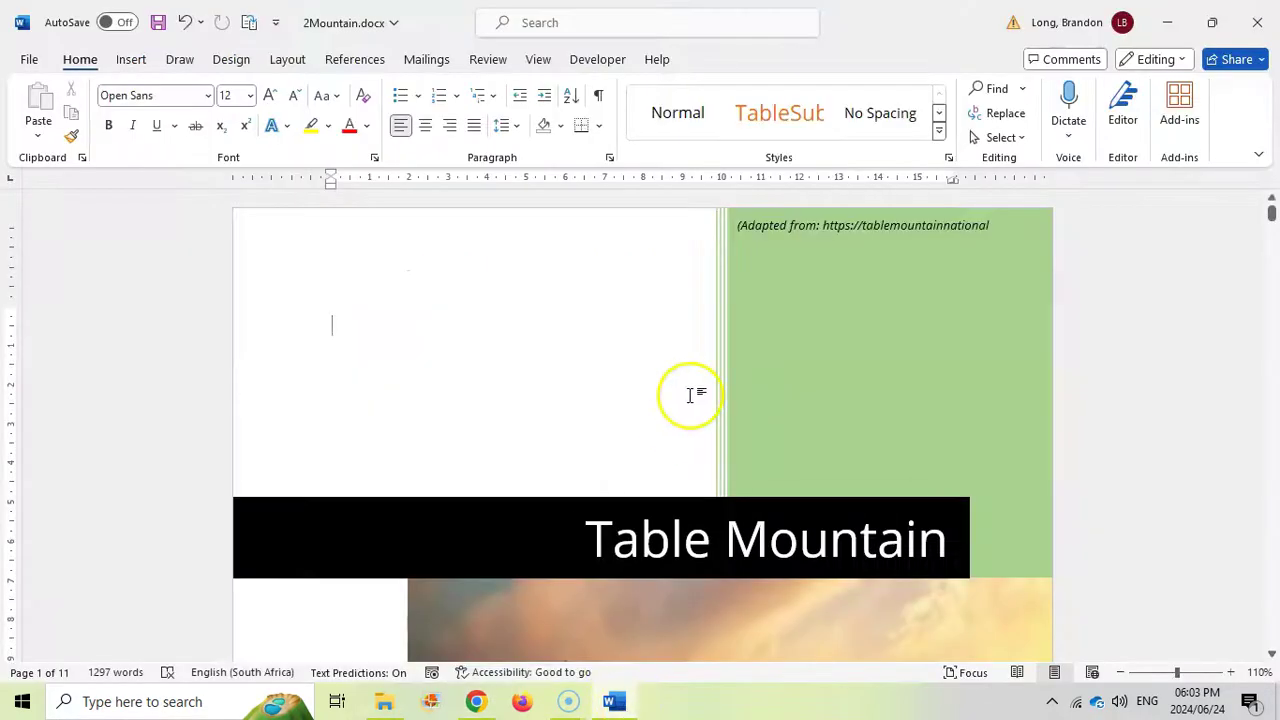
pyautogui.click(614, 701)
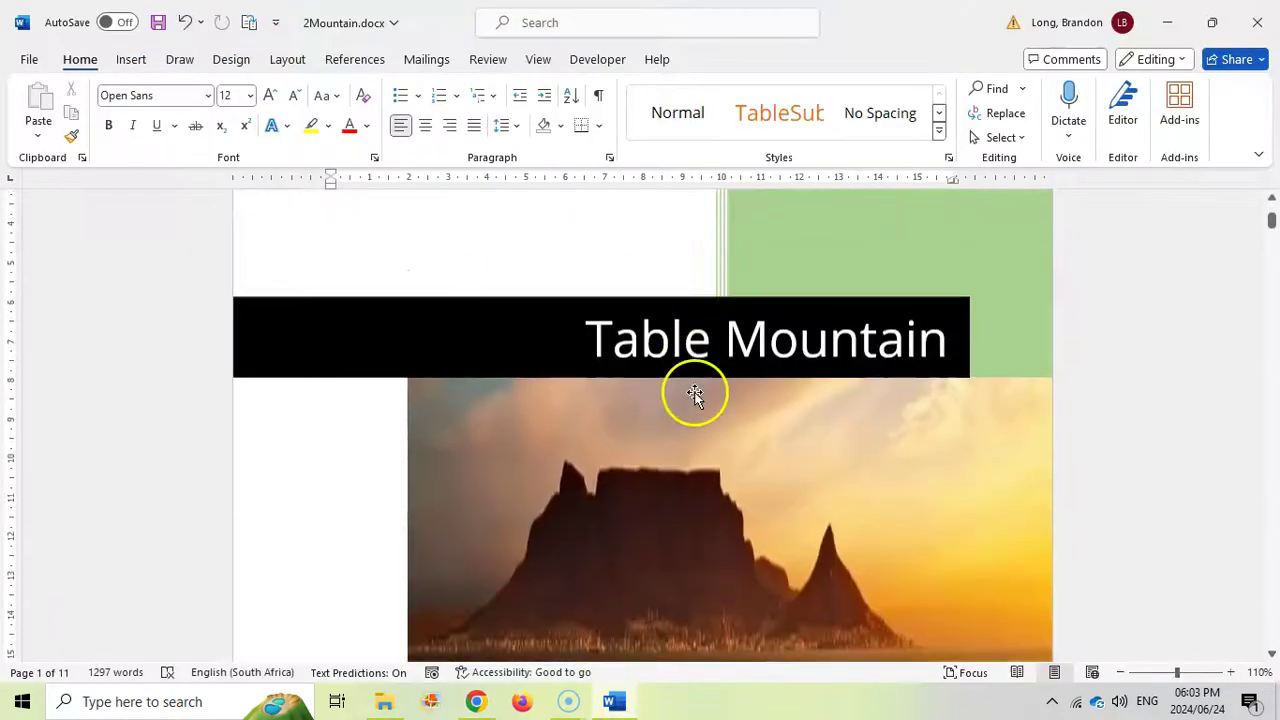
pyautogui.scroll(-2, 696, 394)
pyautogui.click(680, 367)
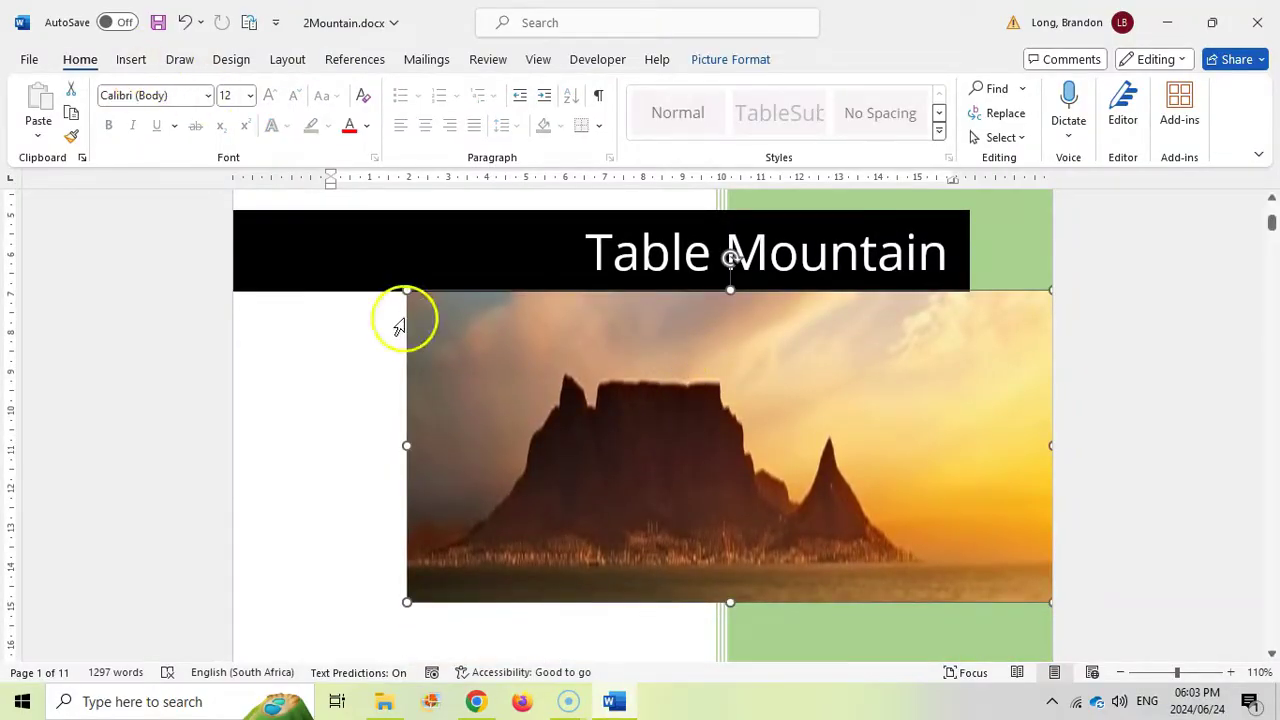
pyautogui.rightClick(672, 391)
pyautogui.moveTo(749, 364)
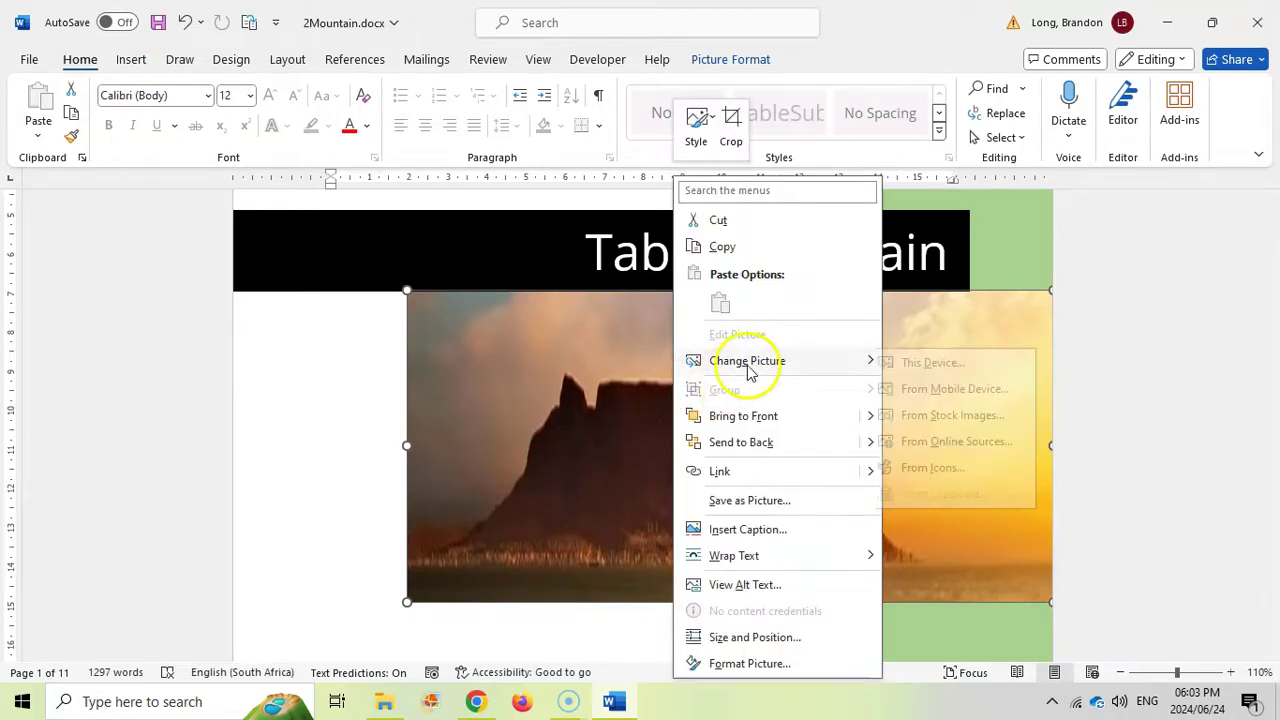
pyautogui.click(948, 364)
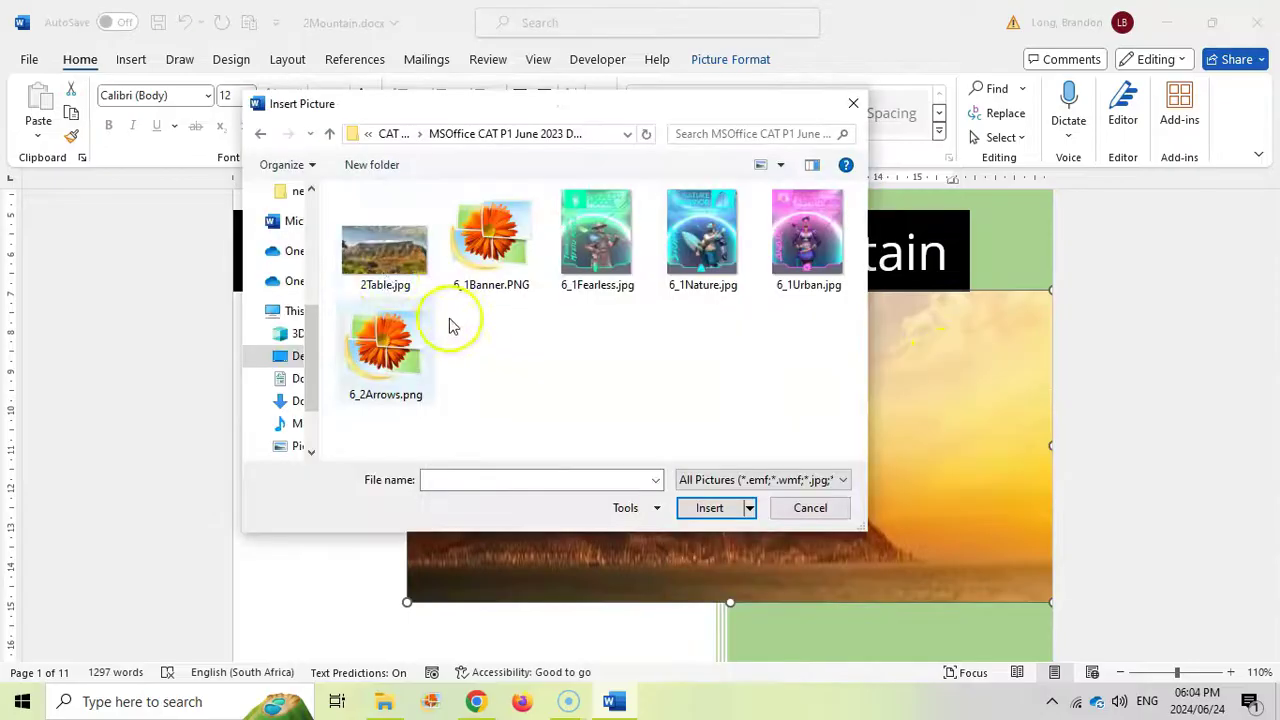
pyautogui.click(380, 260)
pyautogui.click(712, 512)
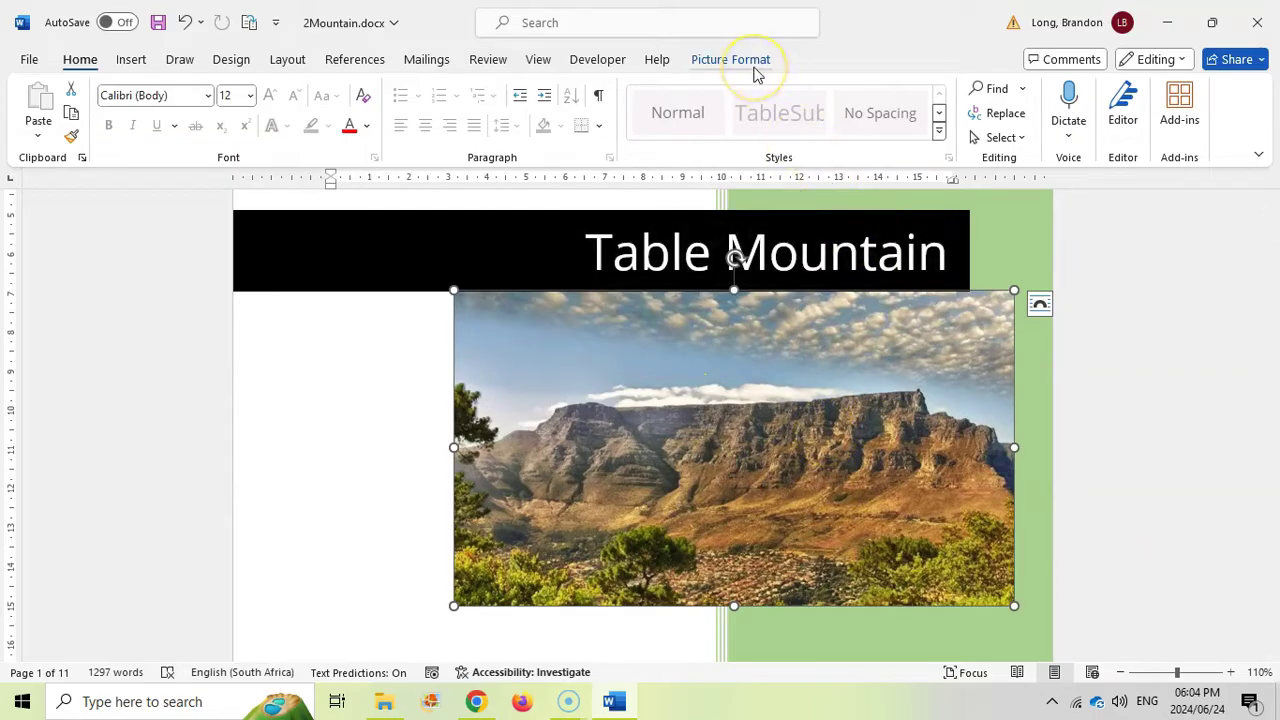
# Apply the touching half reflection effect to the new cover page picture.
pyautogui.hotkey('alt', 'Tab')
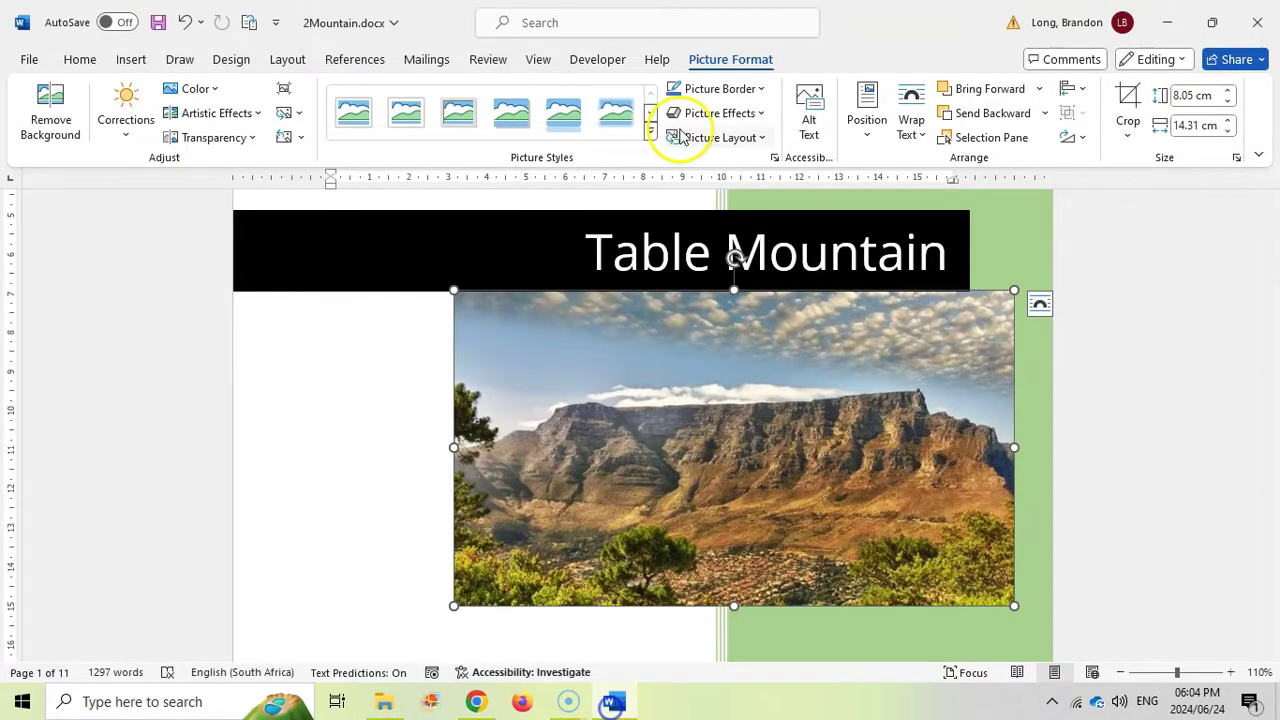
pyautogui.click(614, 701)
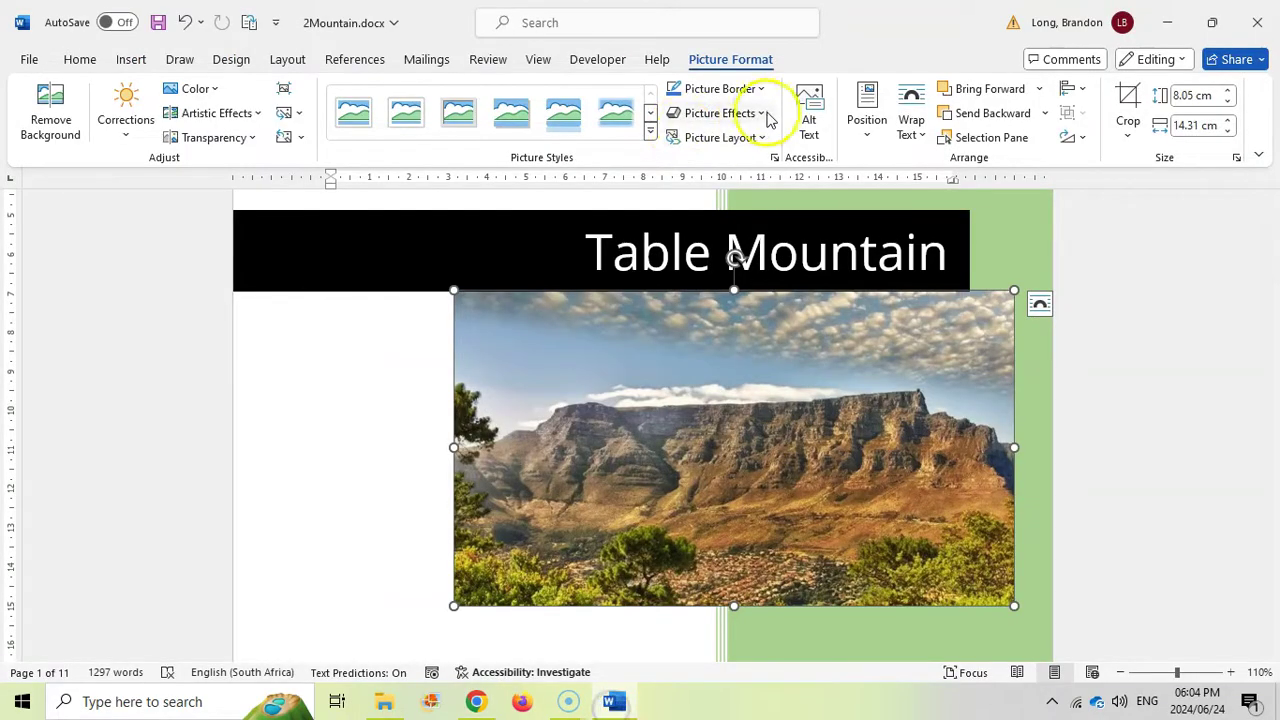
pyautogui.click(766, 116)
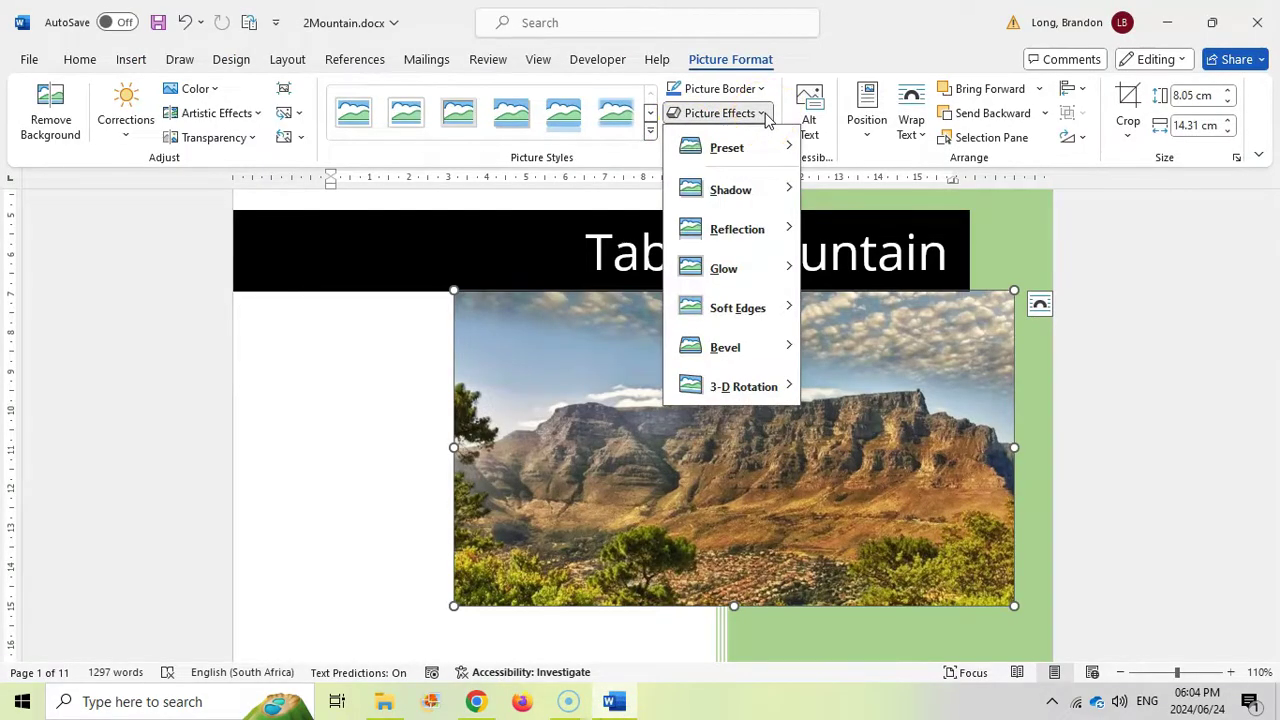
pyautogui.moveTo(750, 238)
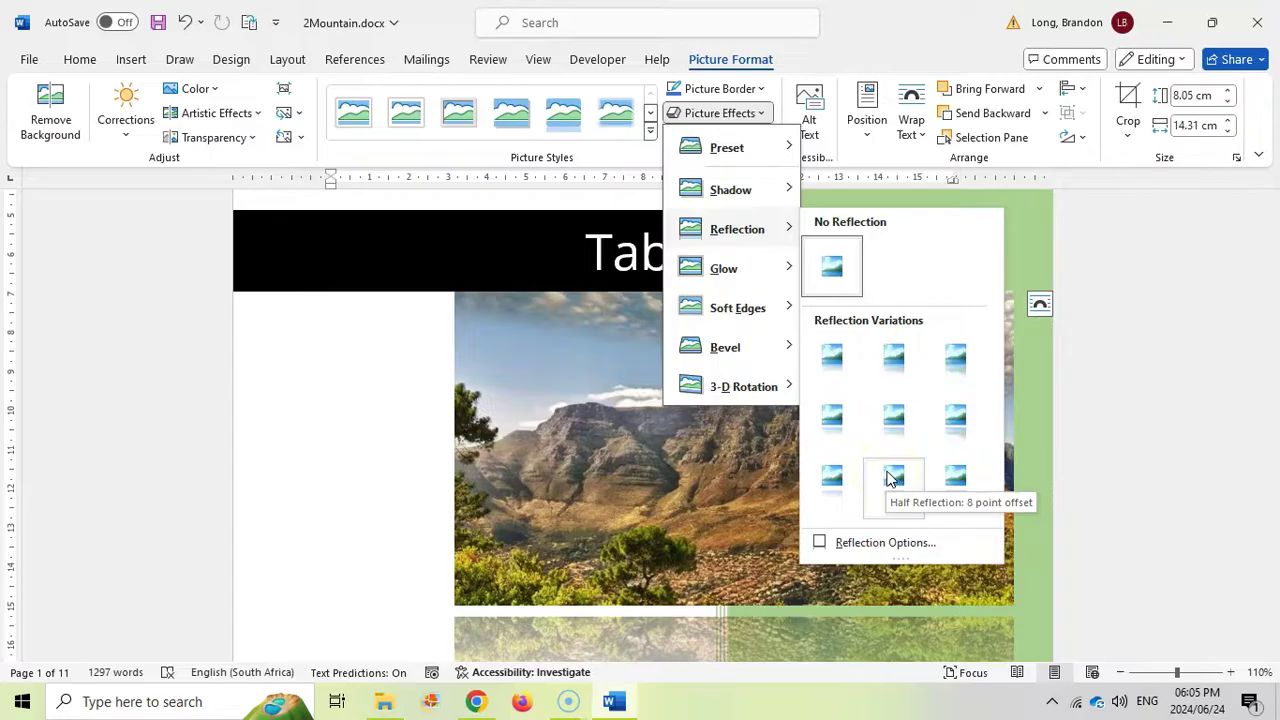
pyautogui.click(893, 362)
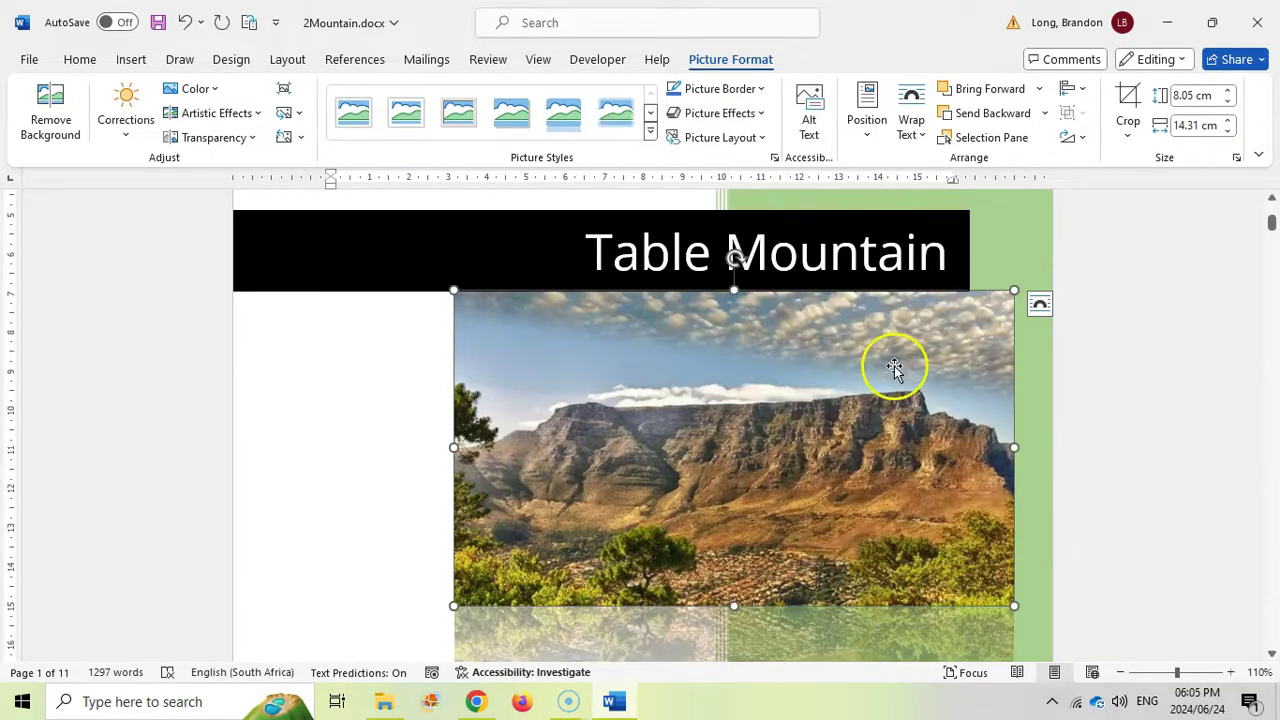
pyautogui.click(360, 365)
pyautogui.scroll(-5, 380, 364)
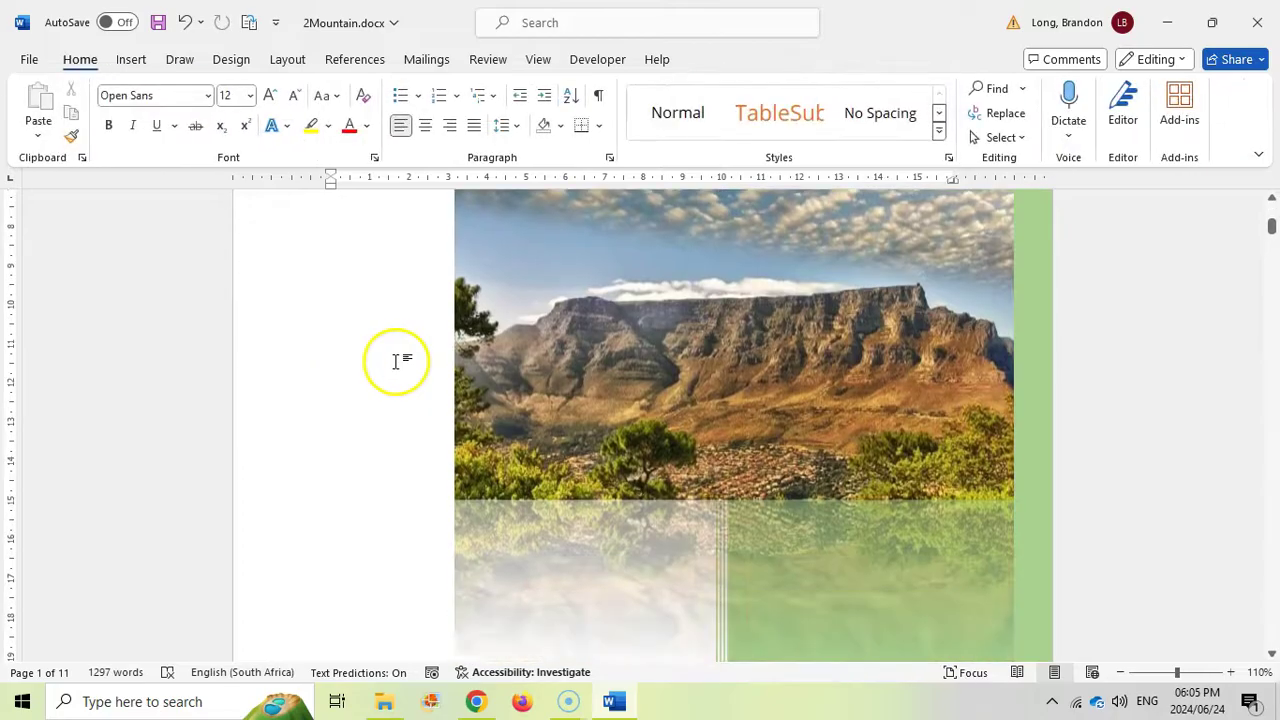
# Check the page number instruction in the exam PDF, open the document's footers for editing and place the cursor in the Section 2 footer.
pyautogui.hotkey('alt', 'Tab')
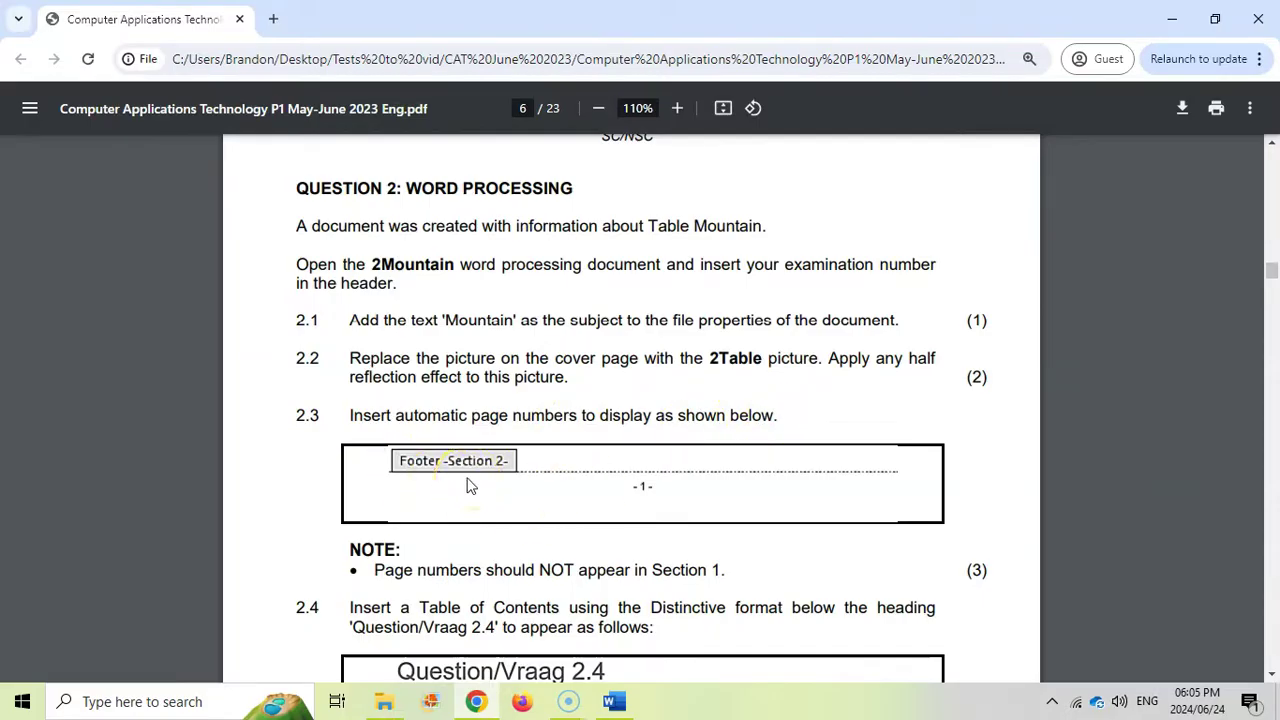
pyautogui.click(615, 702)
pyautogui.scroll(-5, 597, 377)
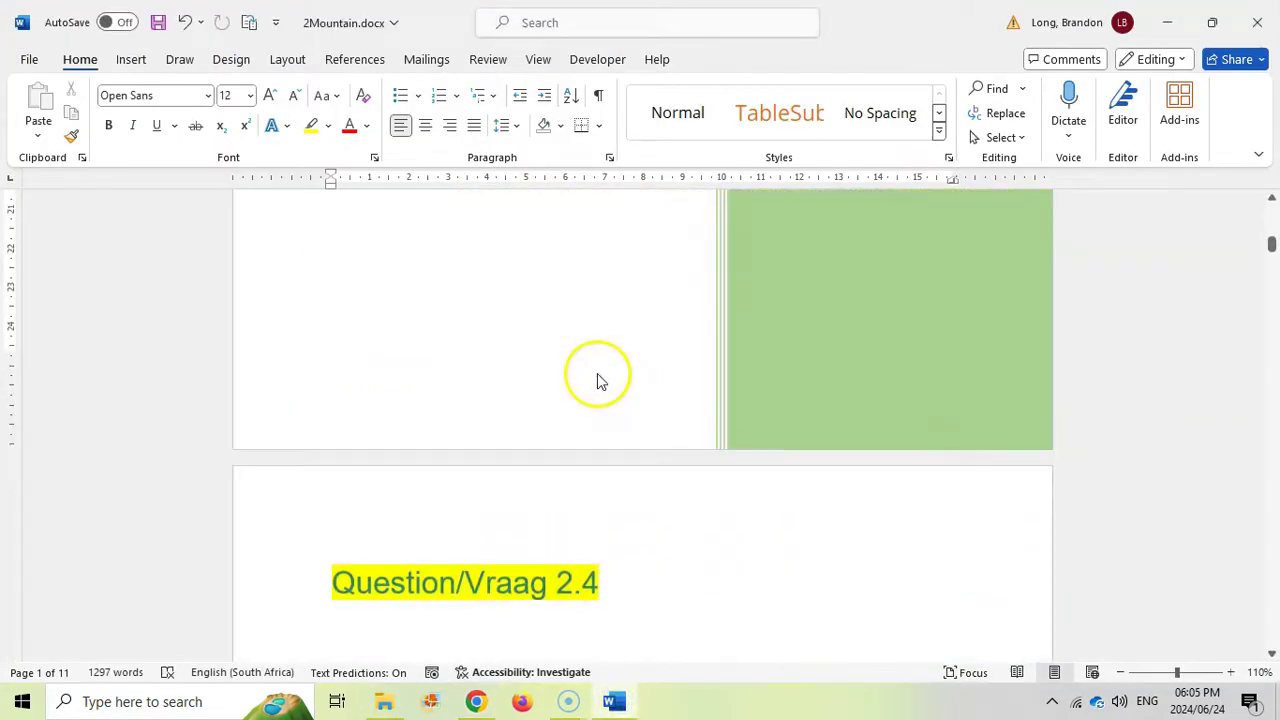
pyautogui.doubleClick(585, 430)
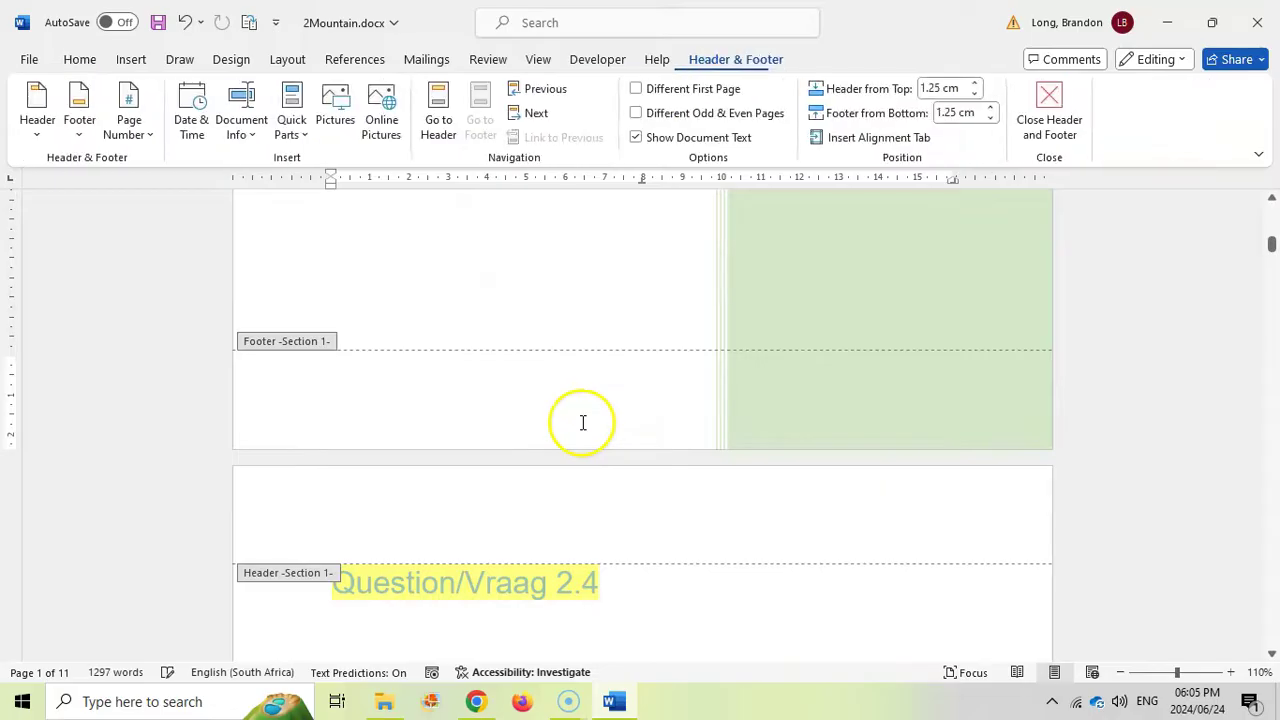
pyautogui.scroll(-12, 585, 467)
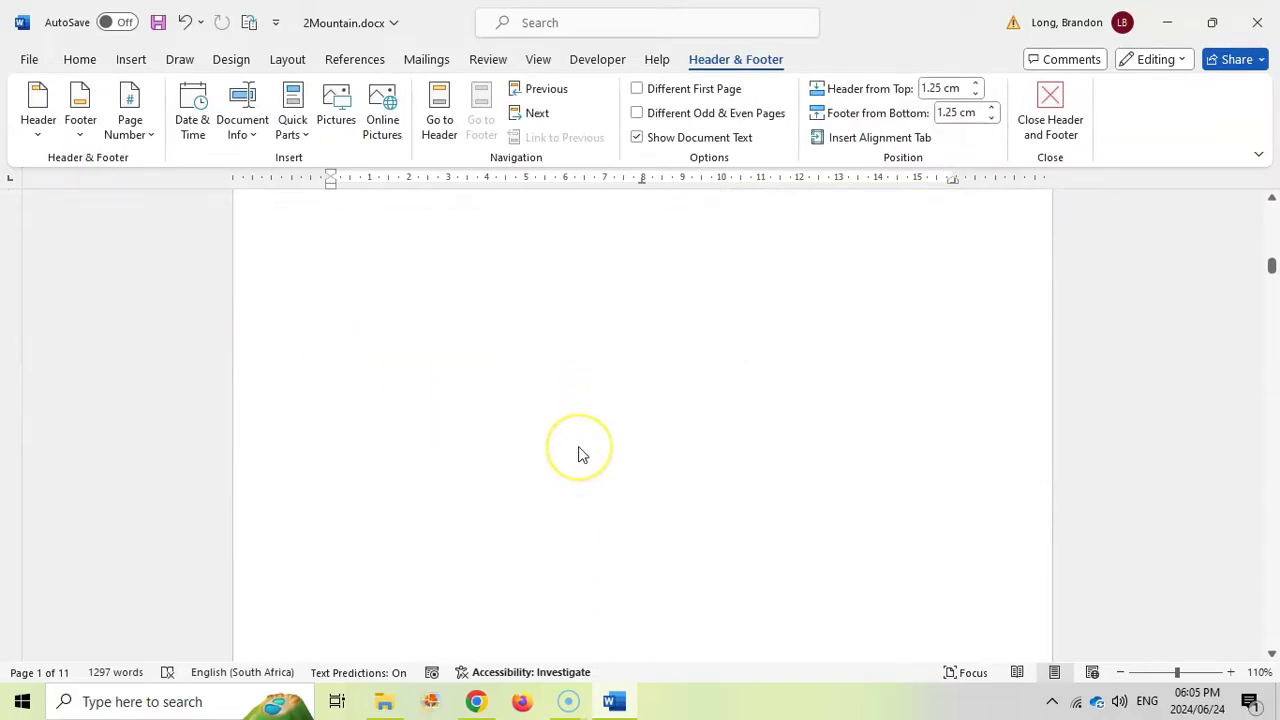
pyautogui.scroll(-10, 580, 457)
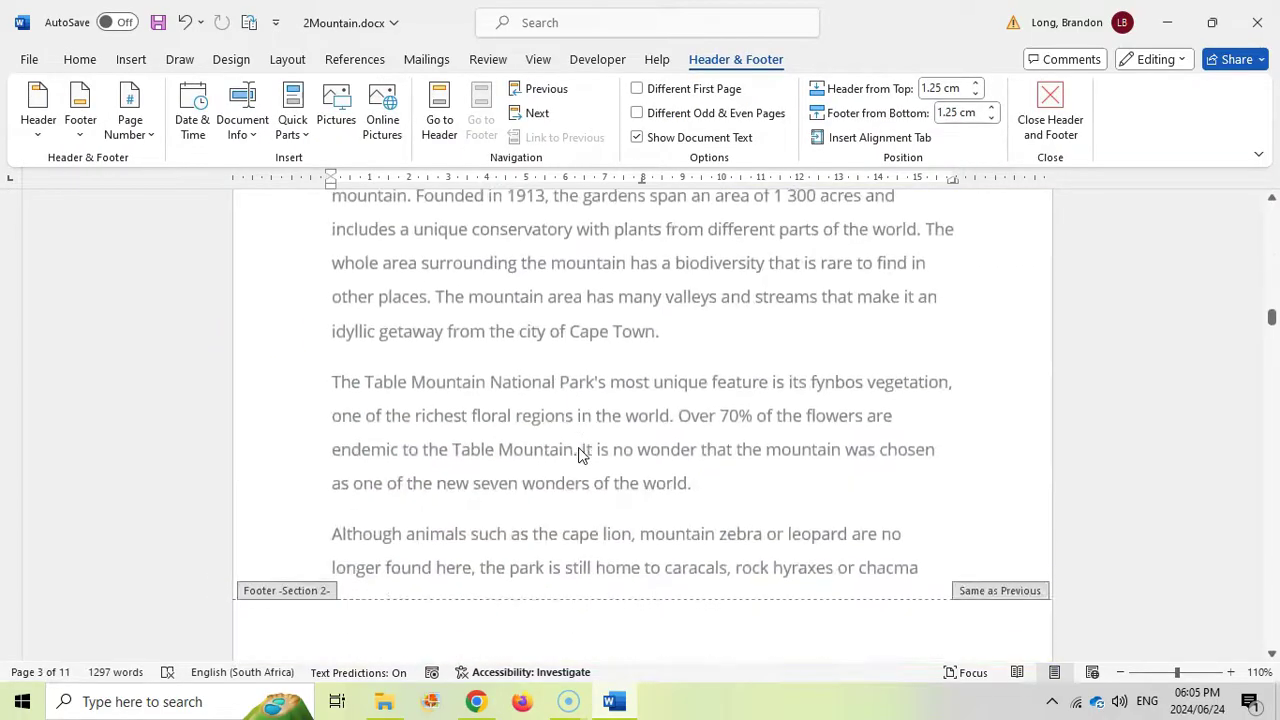
pyautogui.click(304, 456)
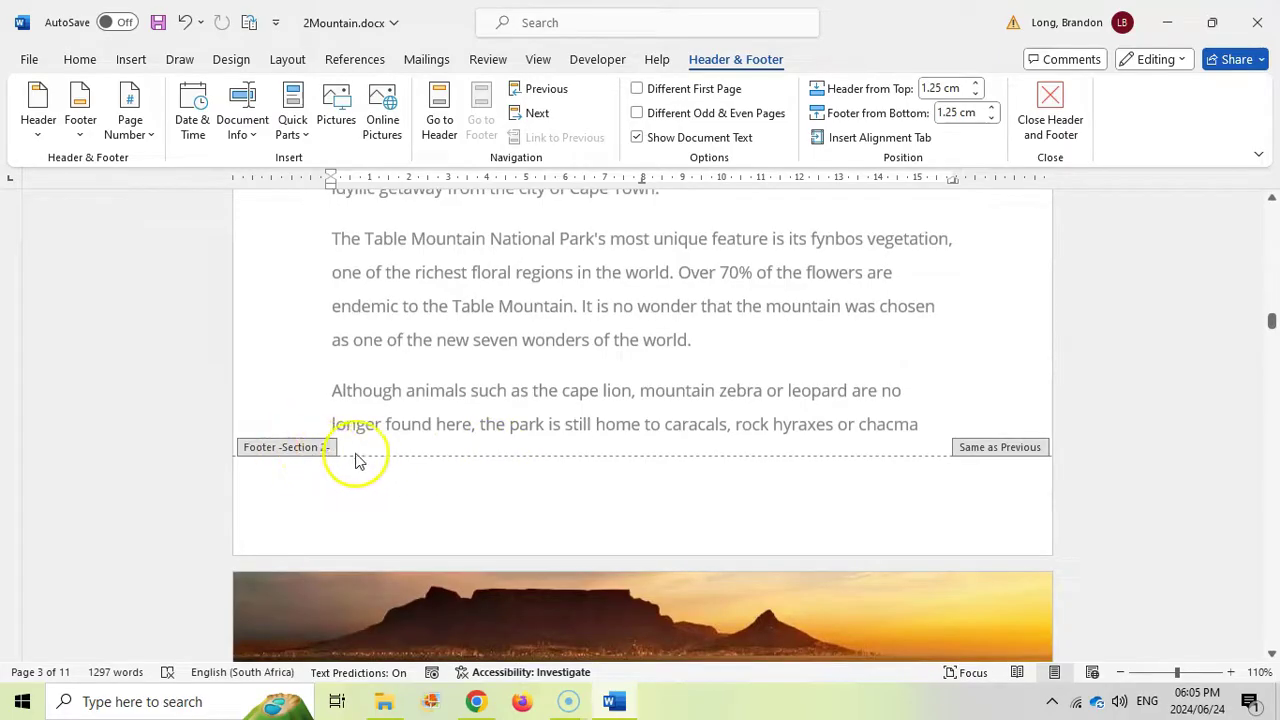
pyautogui.scroll(10, 357, 457)
pyautogui.scroll(3, 365, 457)
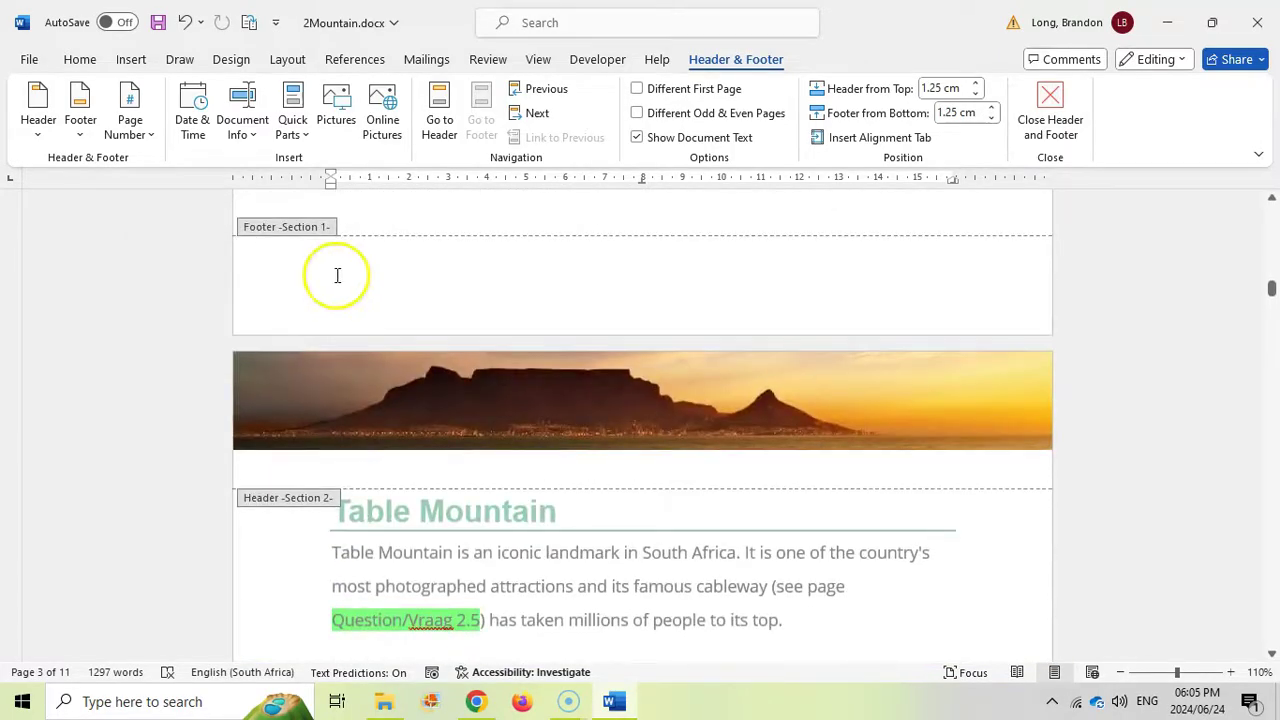
pyautogui.scroll(-12, 537, 420)
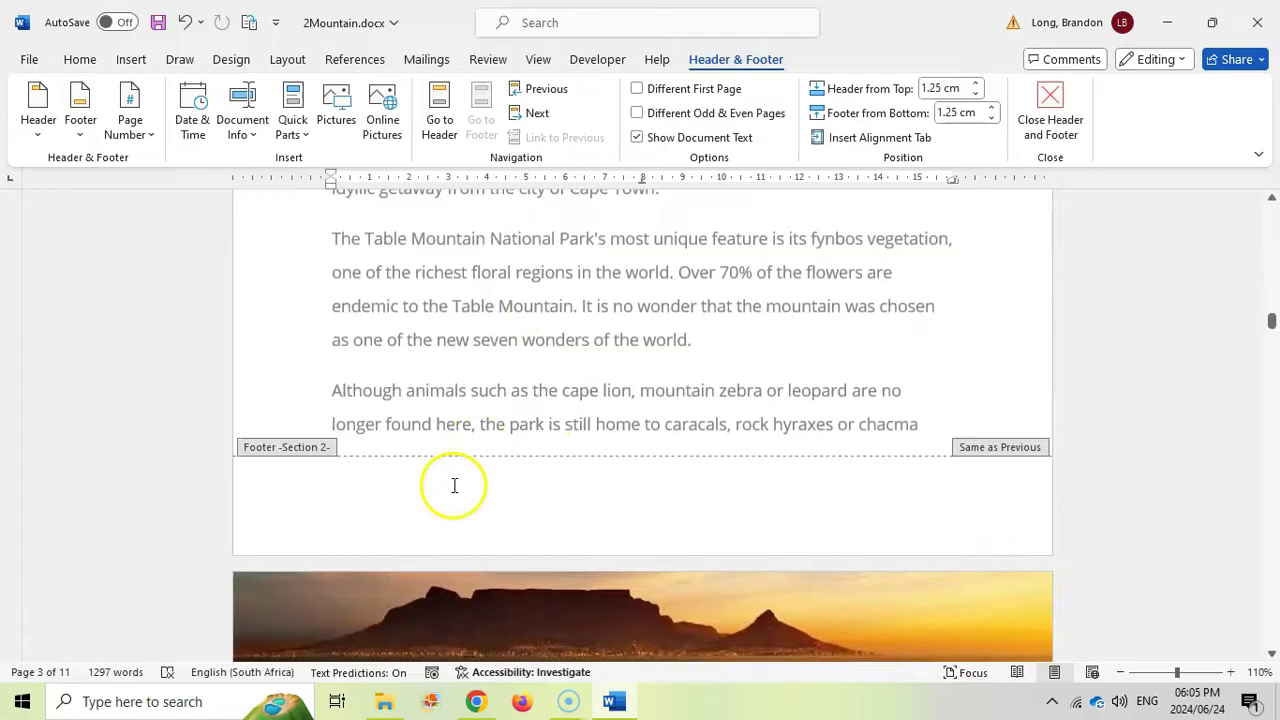
pyautogui.click(454, 485)
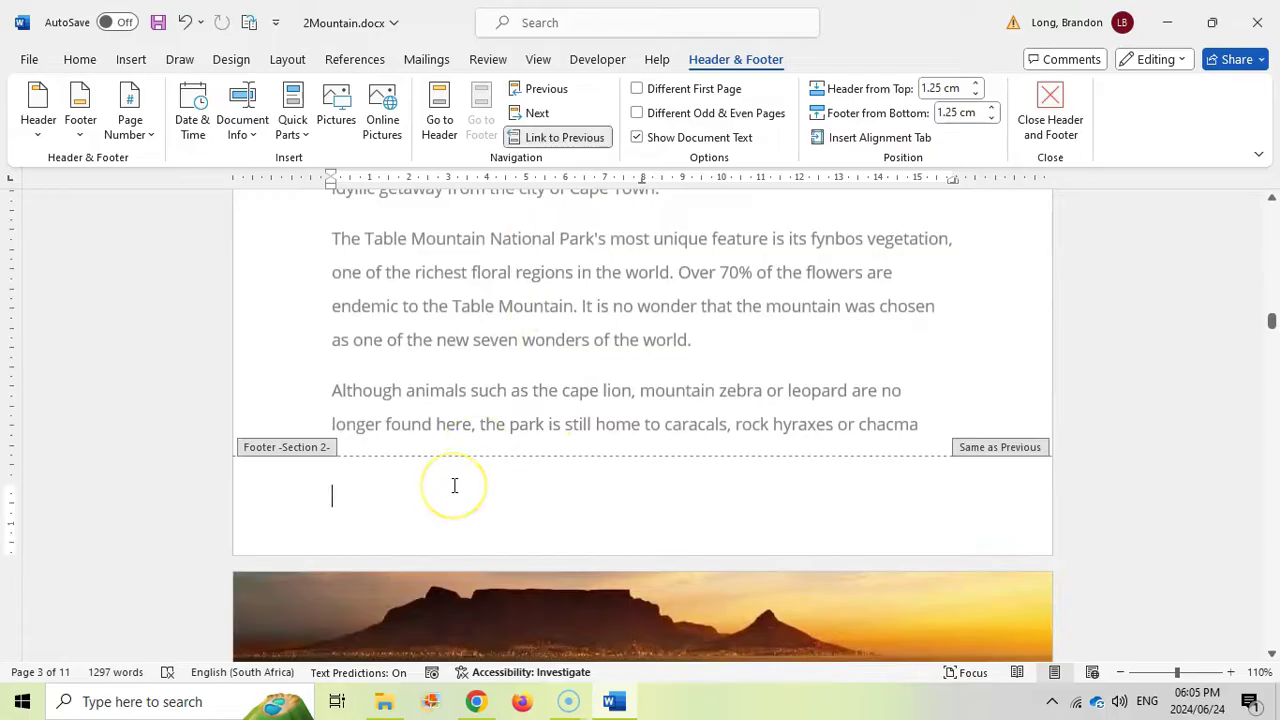
# Insert a centred Plain Number 2 page number at the bottom of the page in the Section 2 footer.
pyautogui.click(148, 136)
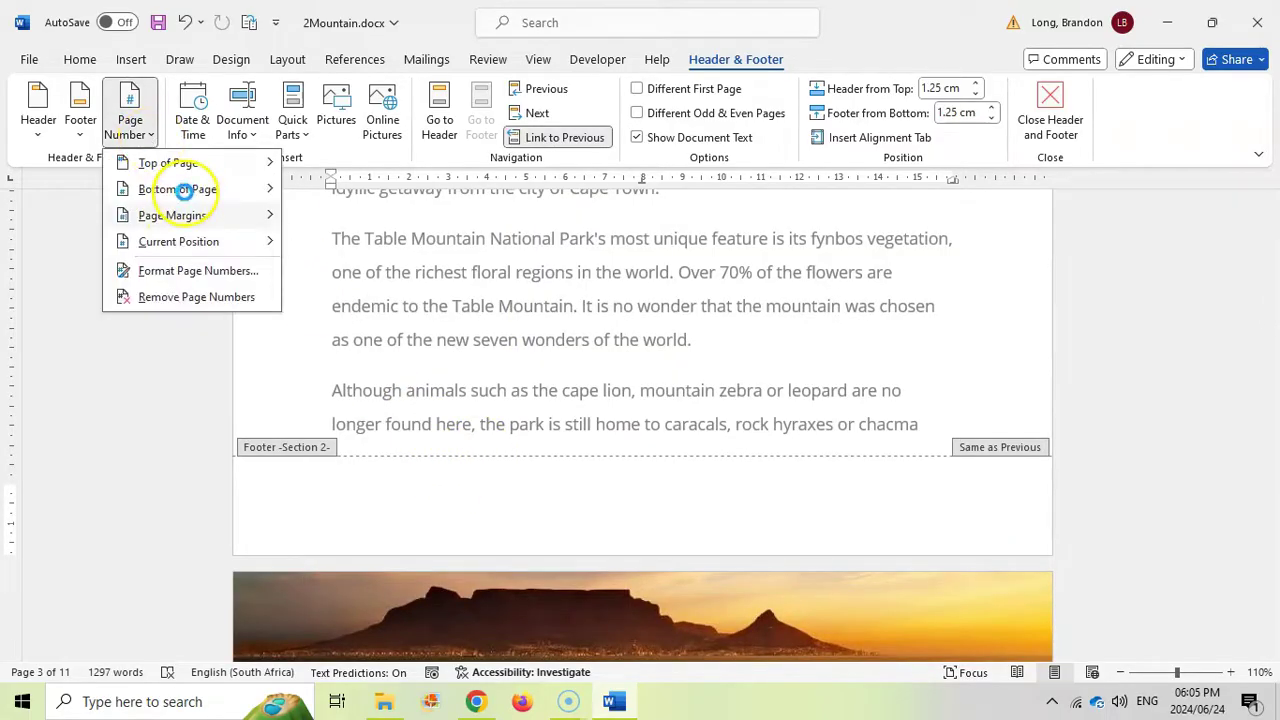
pyautogui.moveTo(193, 195)
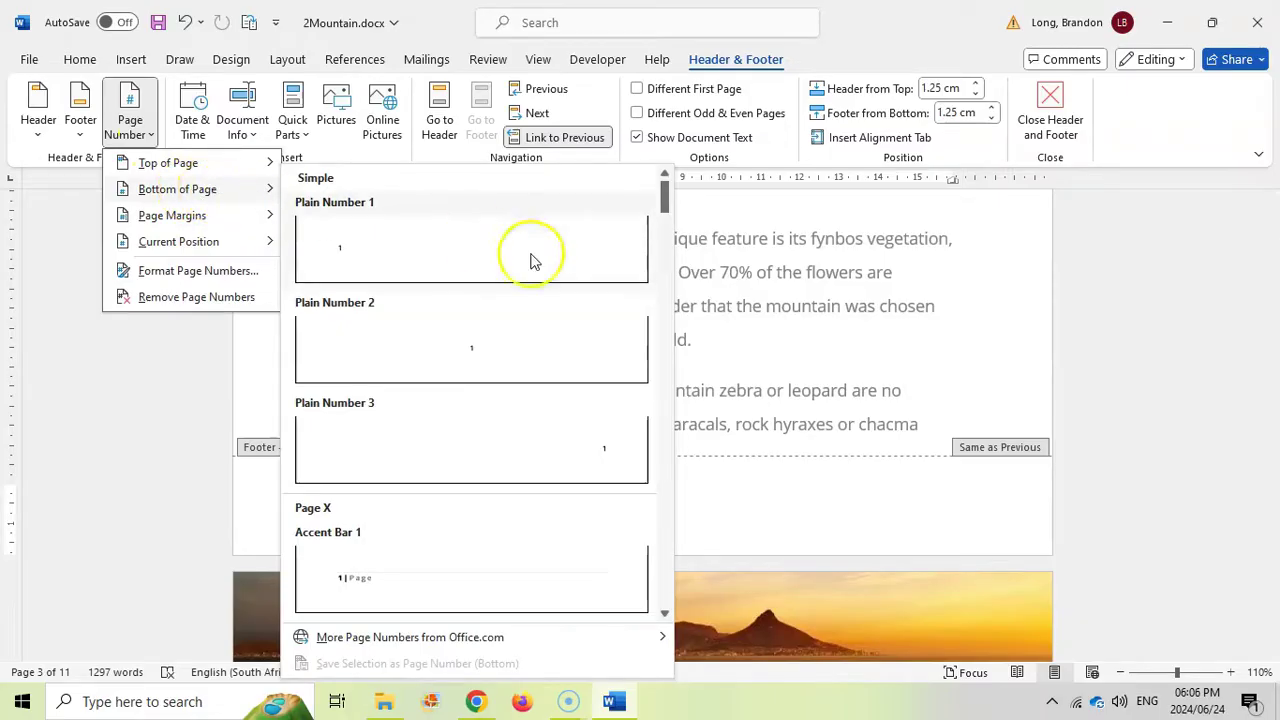
pyautogui.scroll(-10, 554, 386)
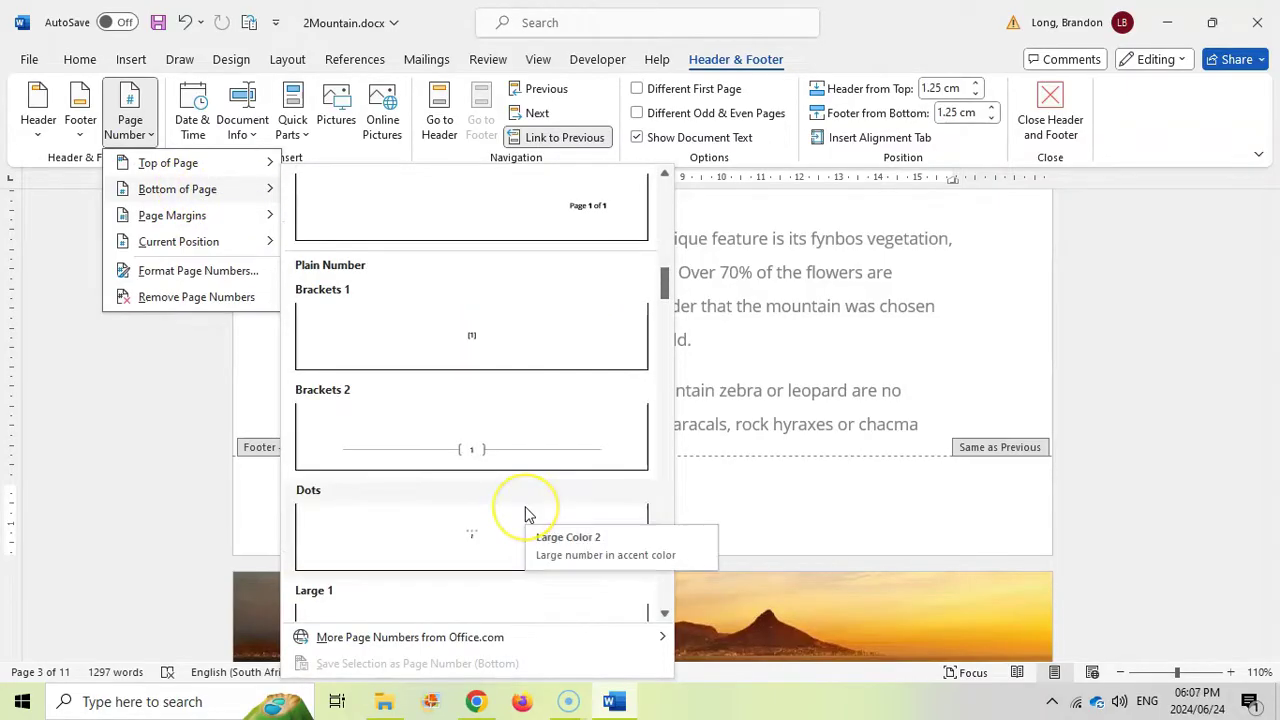
pyautogui.scroll(-3, 528, 515)
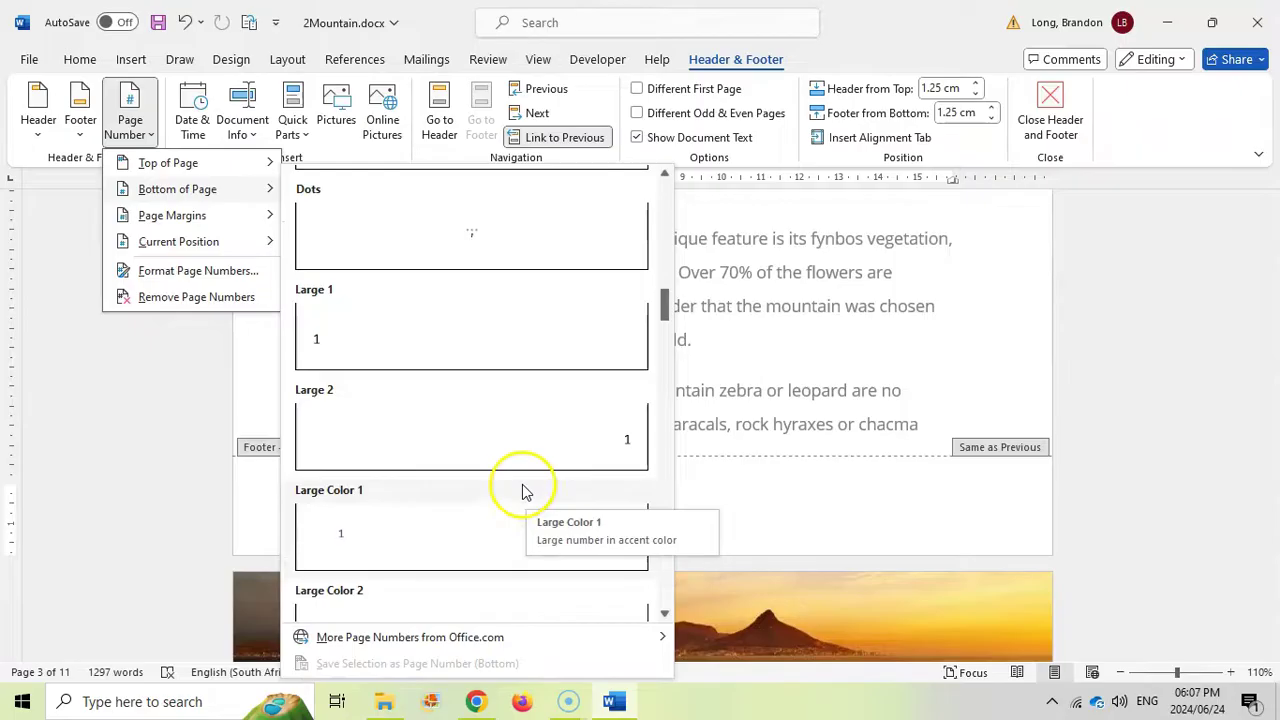
pyautogui.scroll(-3, 523, 491)
pyautogui.scroll(-3, 519, 490)
pyautogui.scroll(10, 519, 490)
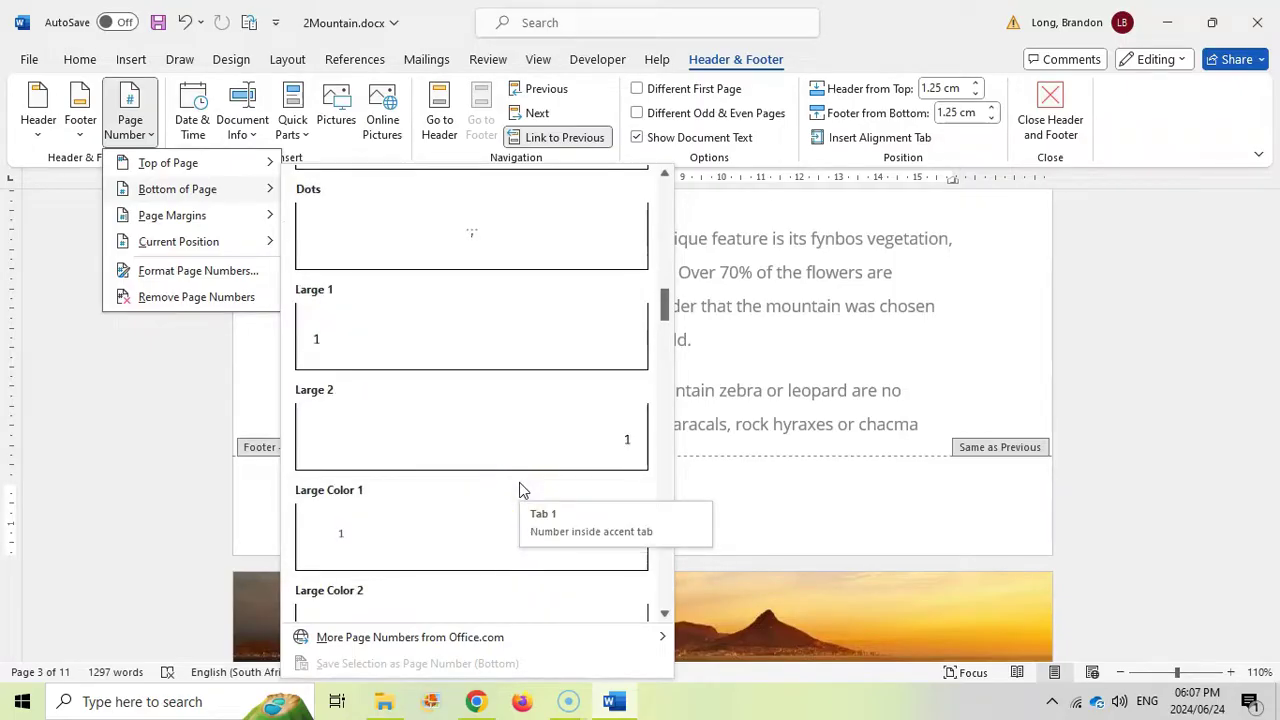
pyautogui.click(498, 357)
# Compare the footer with the sample in the exam PDF and add a hyphen on each side of the page number.
pyautogui.click(475, 701)
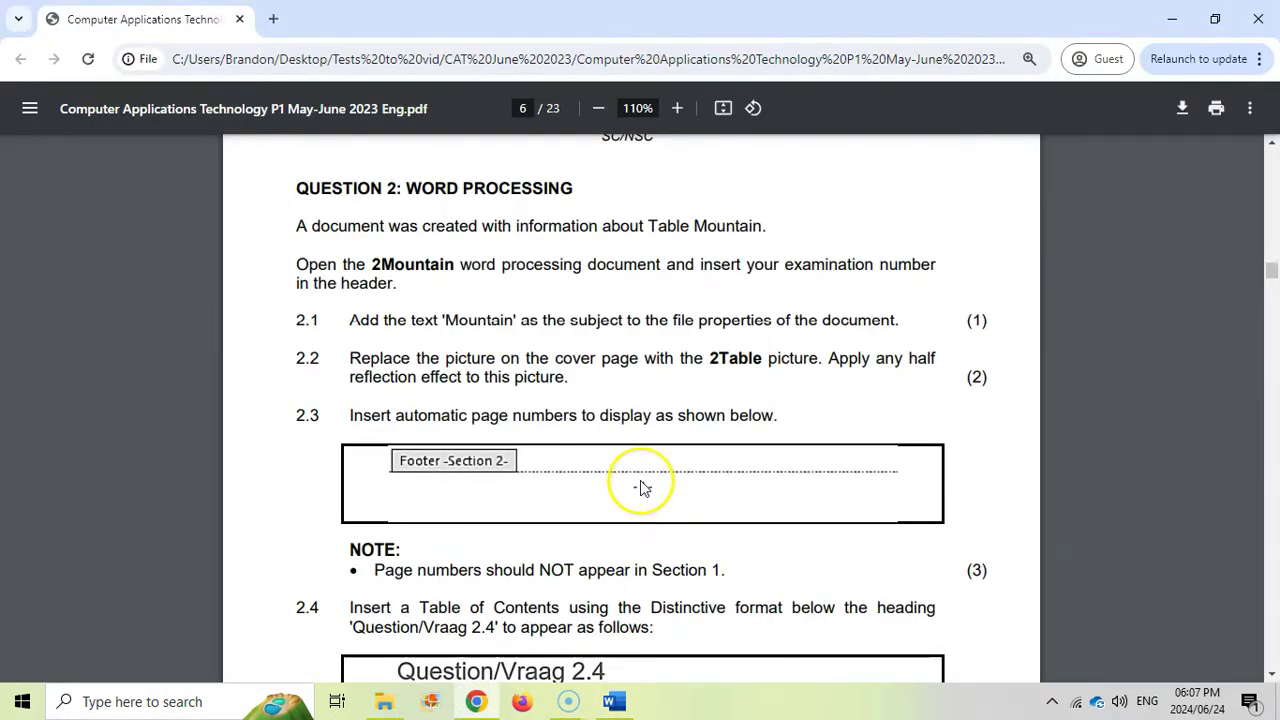
pyautogui.click(614, 701)
pyautogui.click(632, 504)
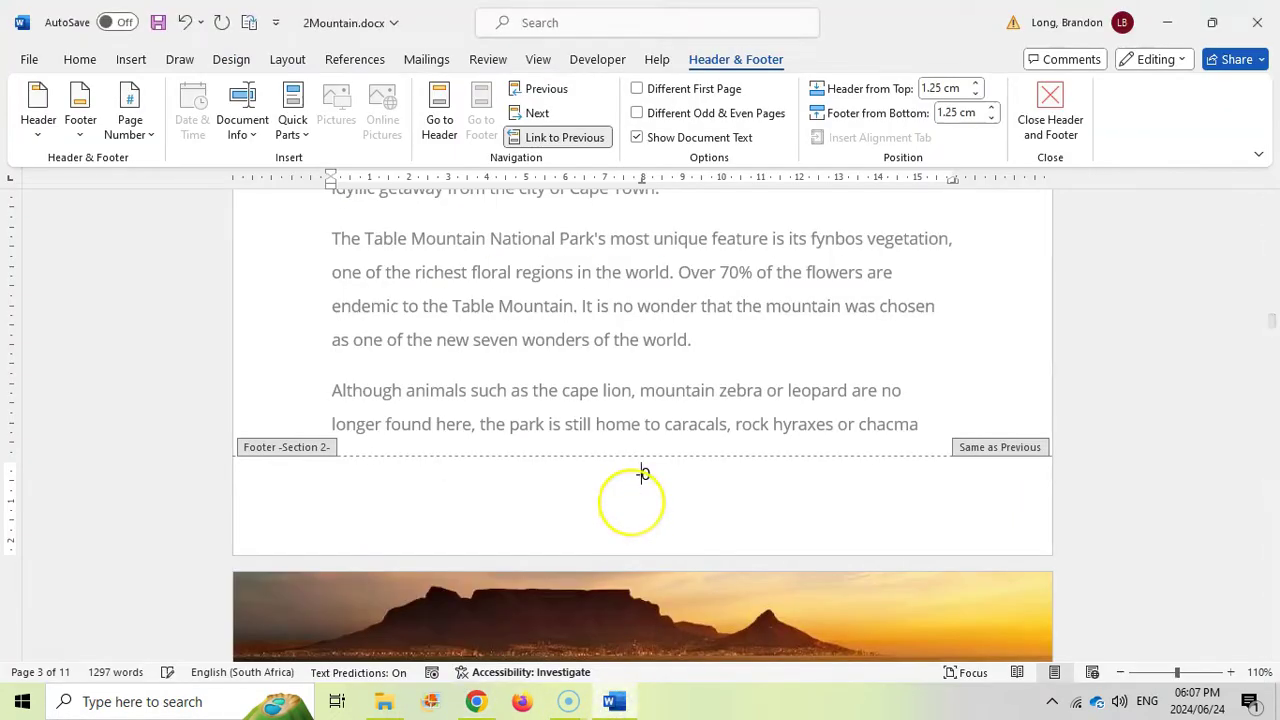
pyautogui.write('-')
pyautogui.press('BackSpace')
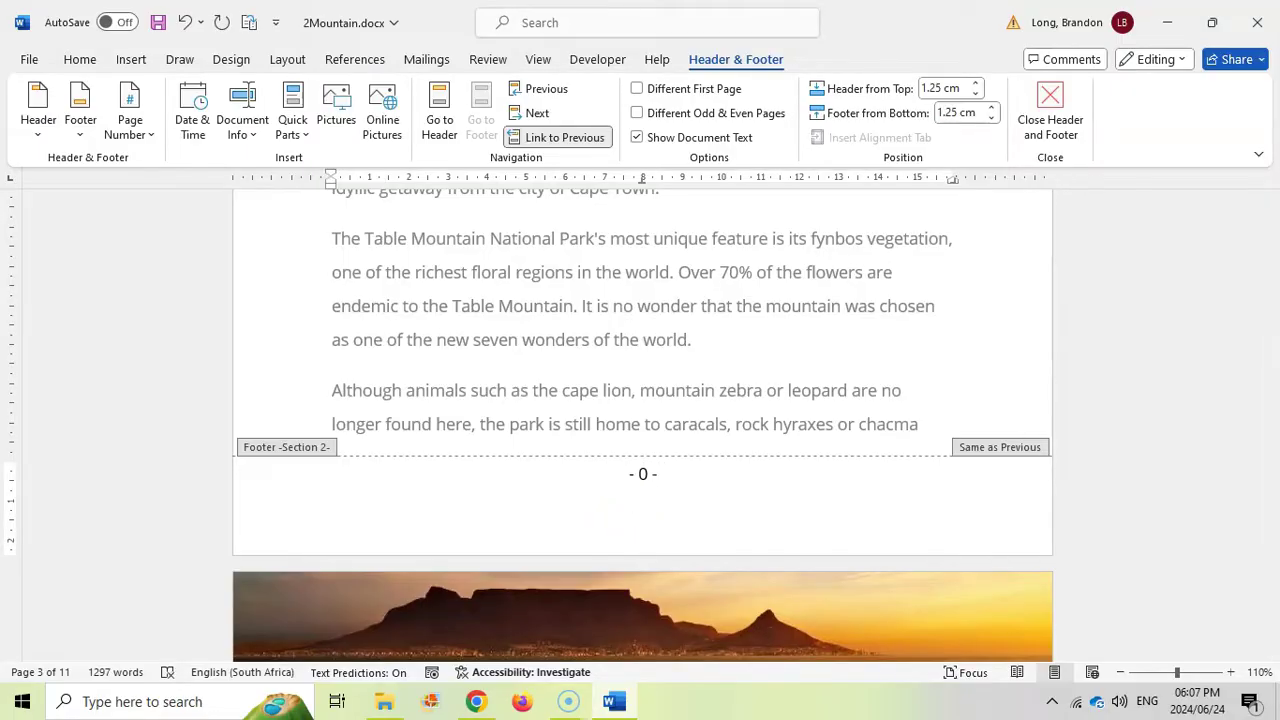
# Recheck the question 2.3 sample in the exam PDF, then format Section 2's page numbers as - 1 -, - 2 -, - 3 -, starting at 1.
pyautogui.hotkey('alt', 'Tab')
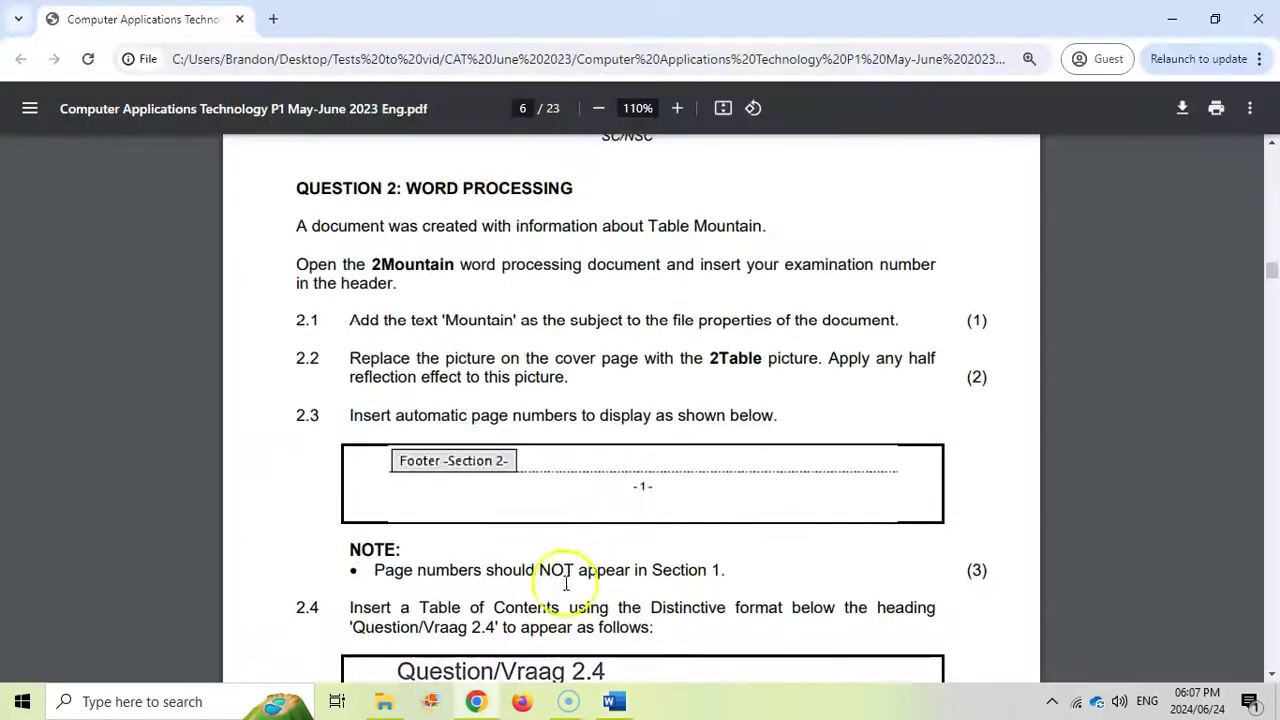
pyautogui.click(614, 701)
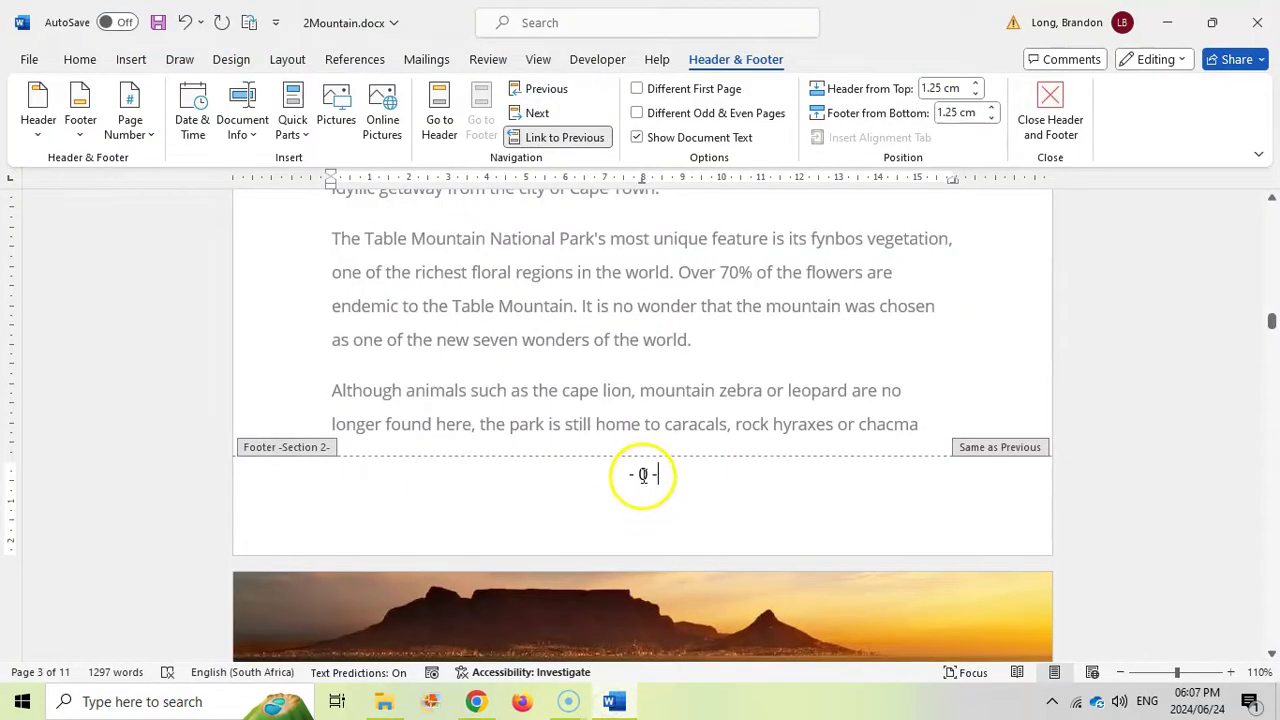
pyautogui.click(135, 127)
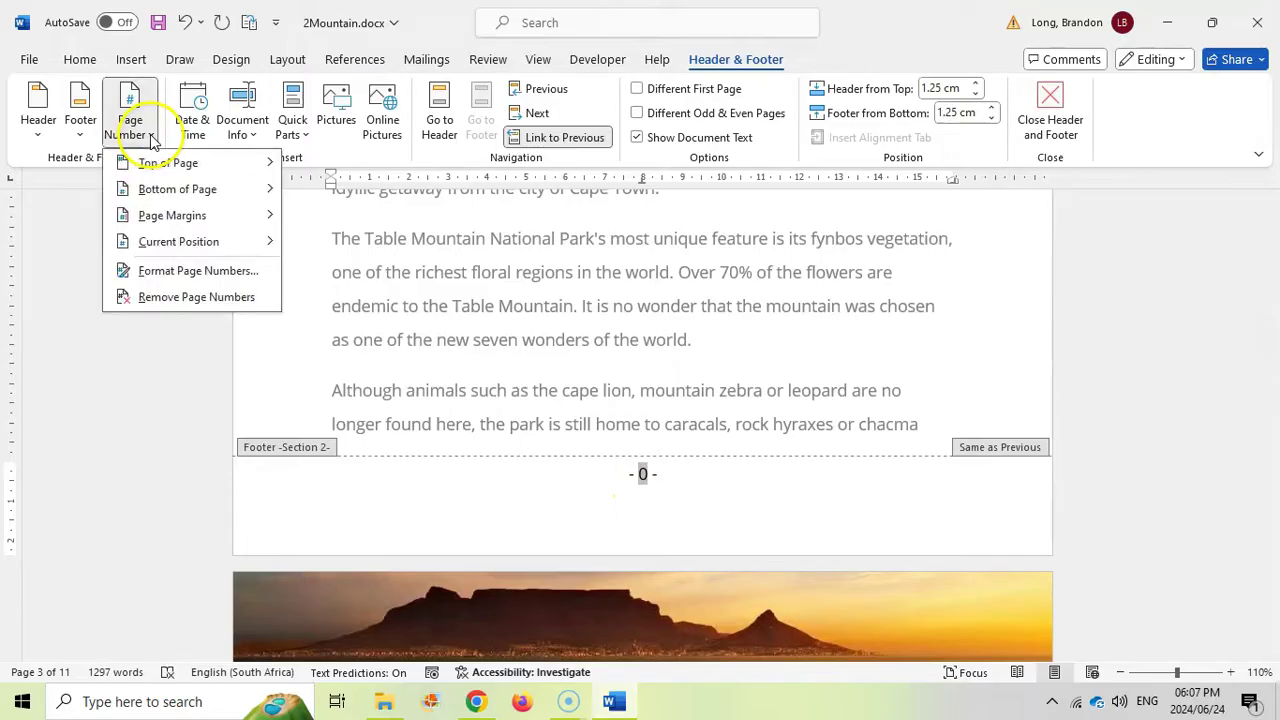
pyautogui.click(170, 279)
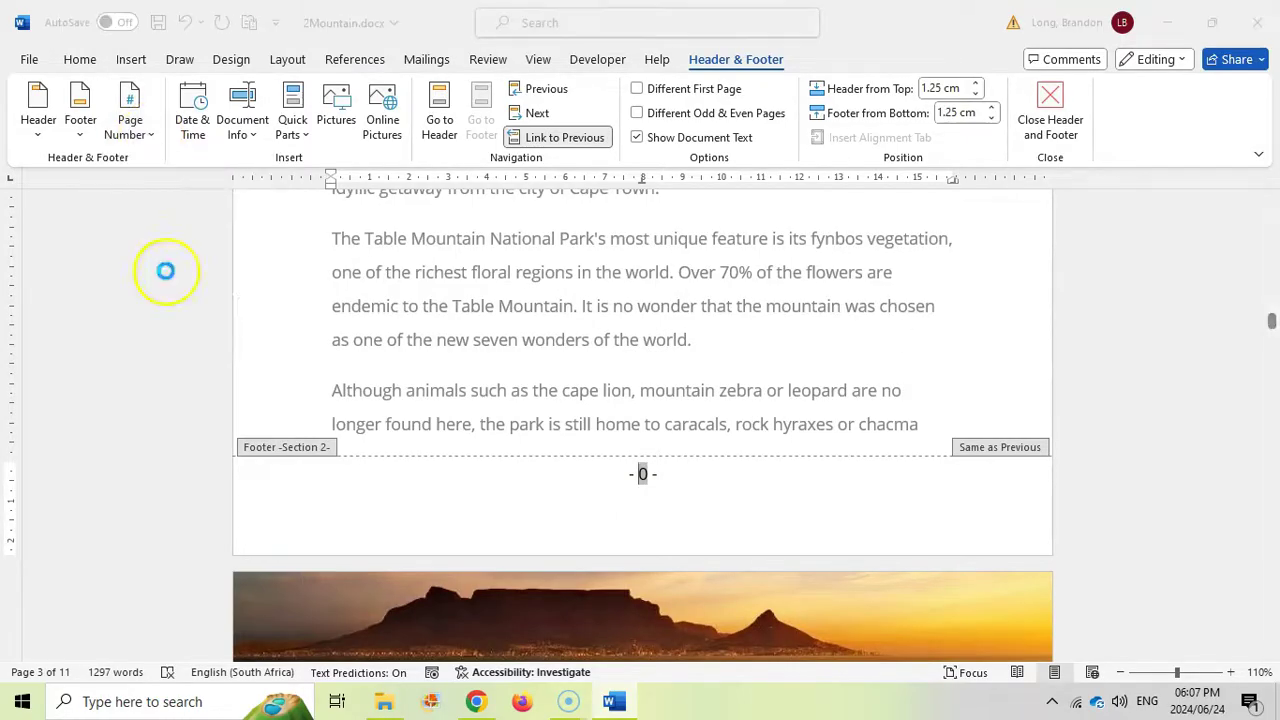
pyautogui.click(745, 242)
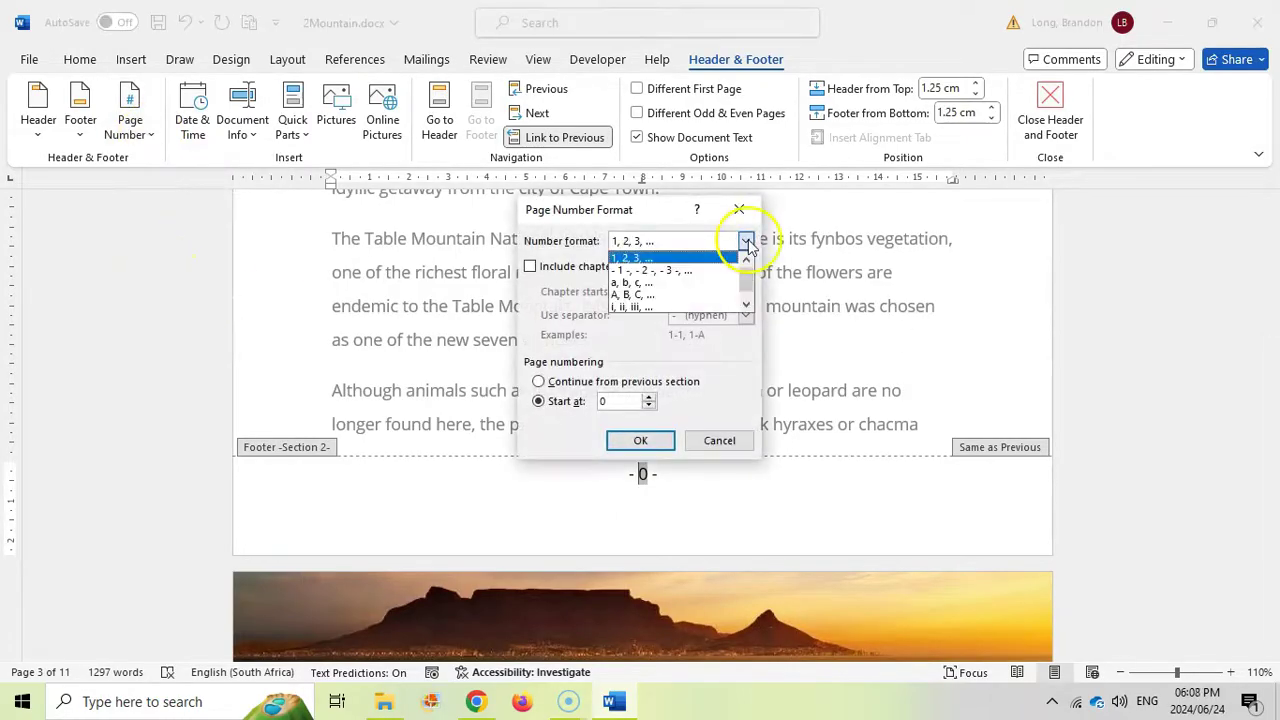
pyautogui.click(636, 271)
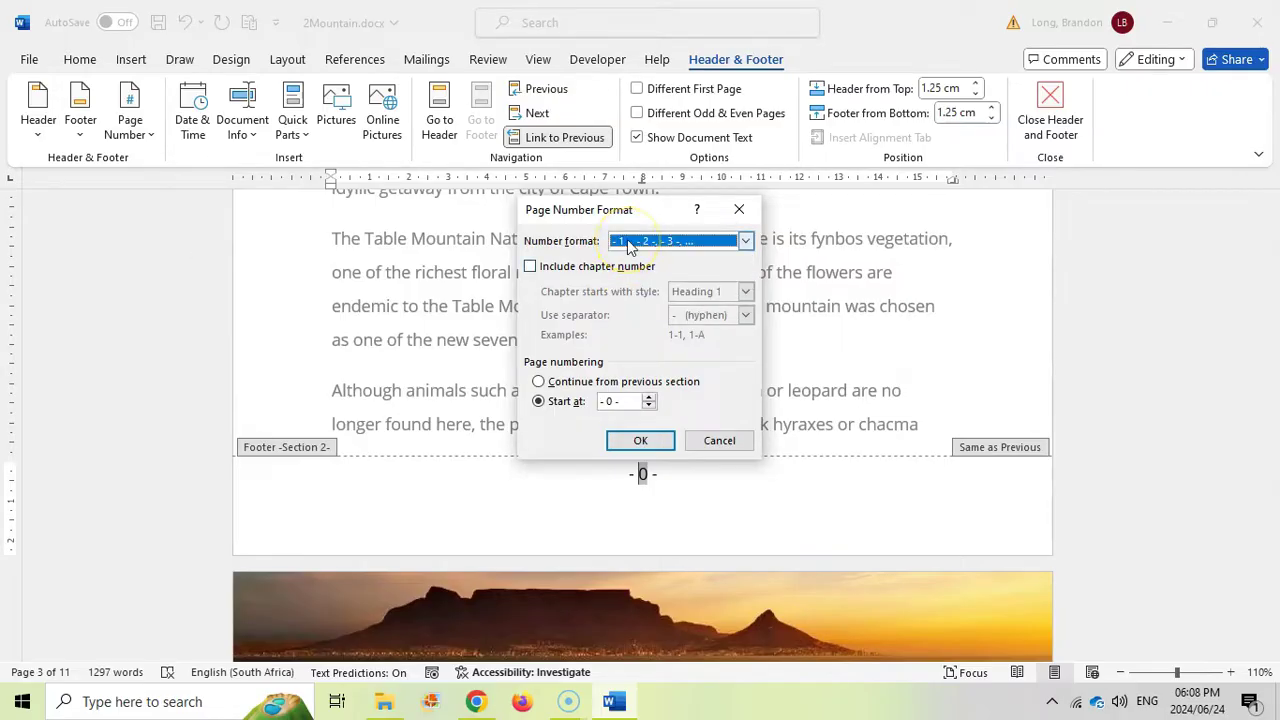
pyautogui.click(650, 397)
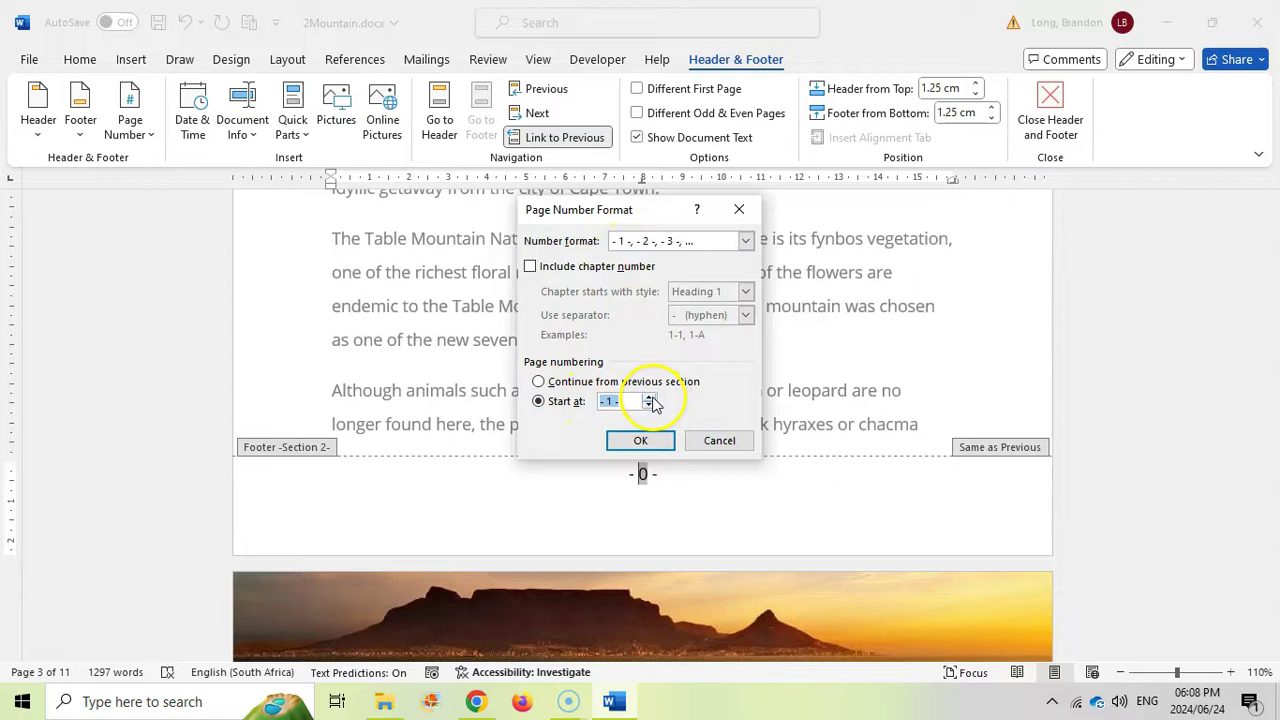
pyautogui.click(640, 440)
# Remove the manually added hyphens around the Section 2 footer's page number and return to the body text.
pyautogui.doubleClick(632, 566)
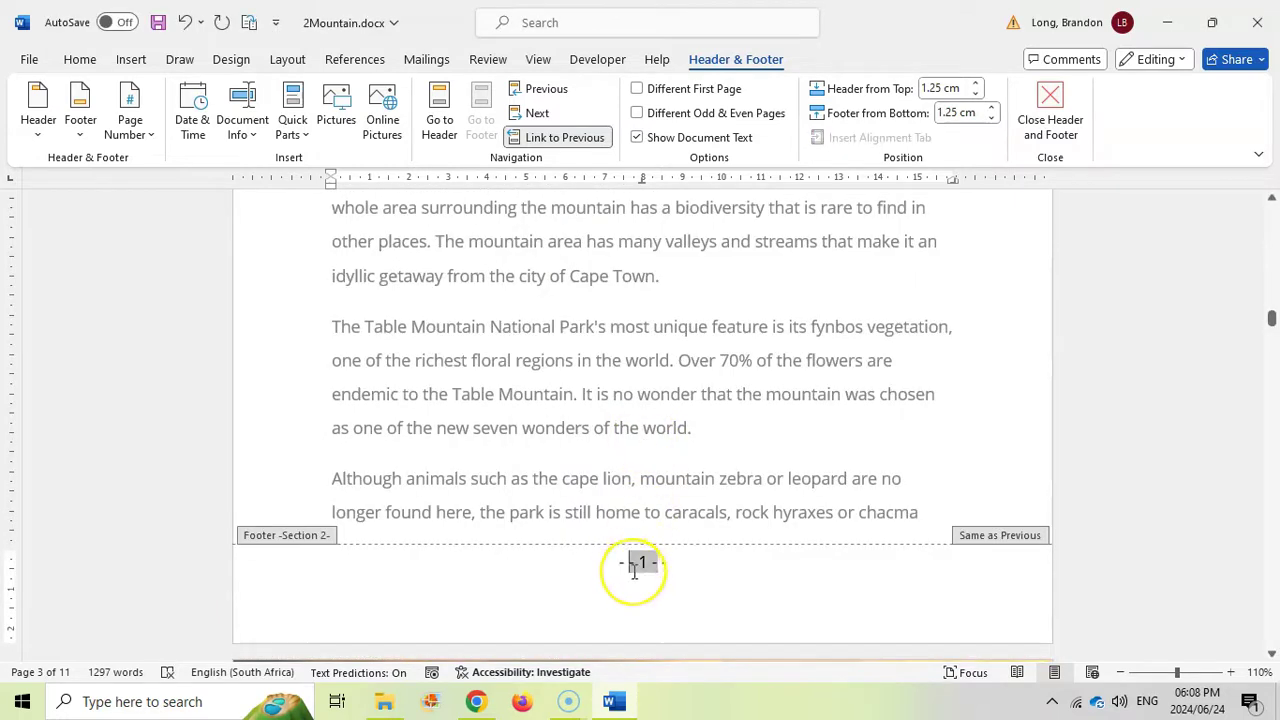
pyautogui.click(634, 568)
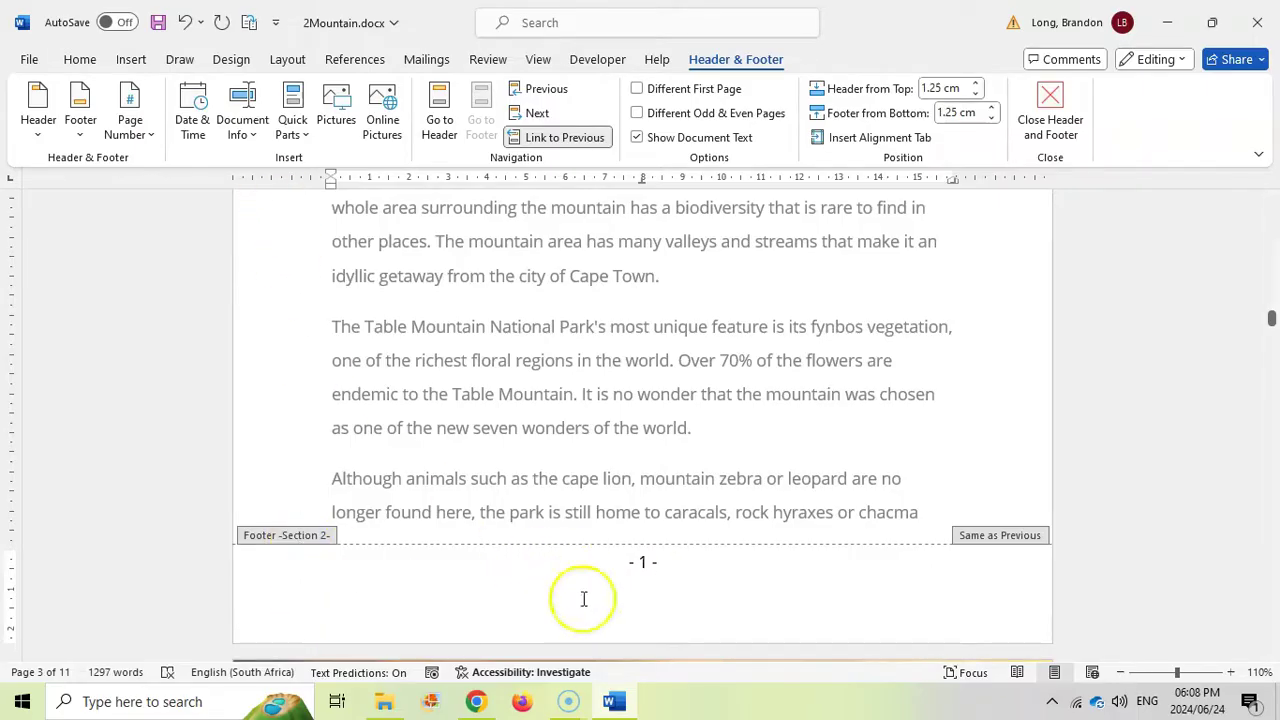
pyautogui.doubleClick(608, 434)
# Check the page numbers at the foot of the pages in Section 1 and Section 2.
pyautogui.scroll(-15, 620, 445)
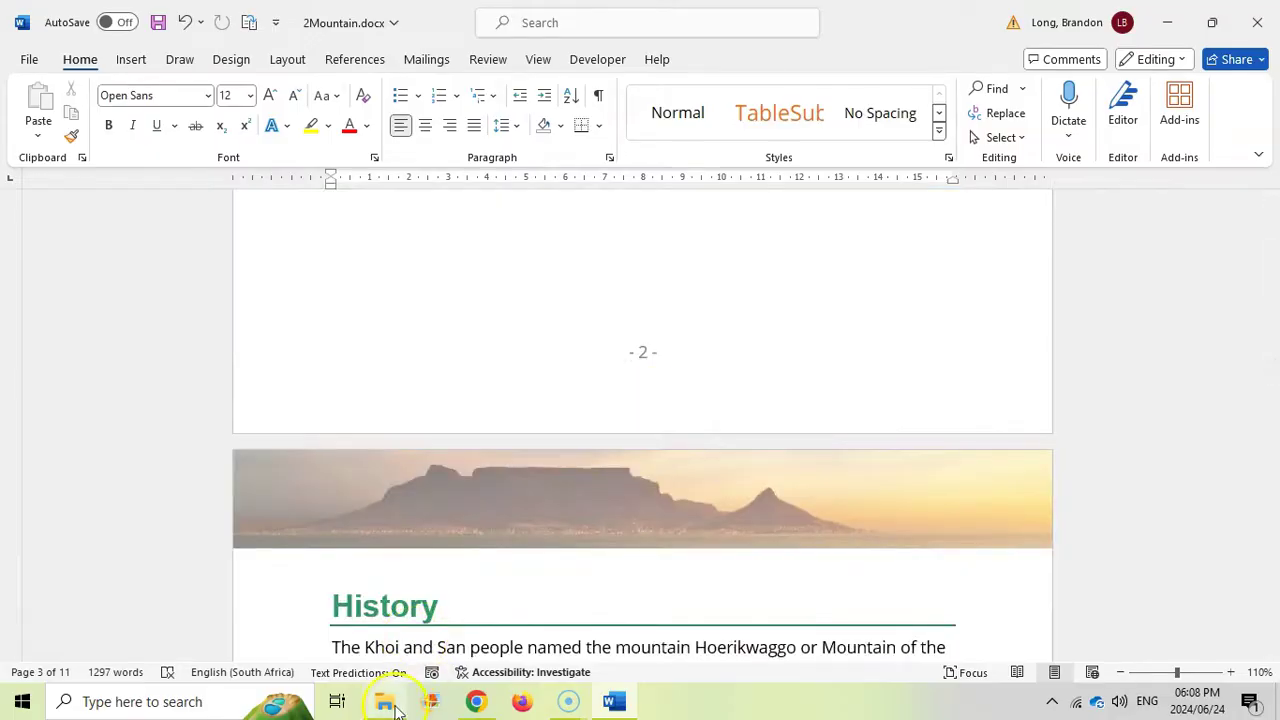
pyautogui.scroll(-5, 678, 505)
pyautogui.scroll(10, 678, 505)
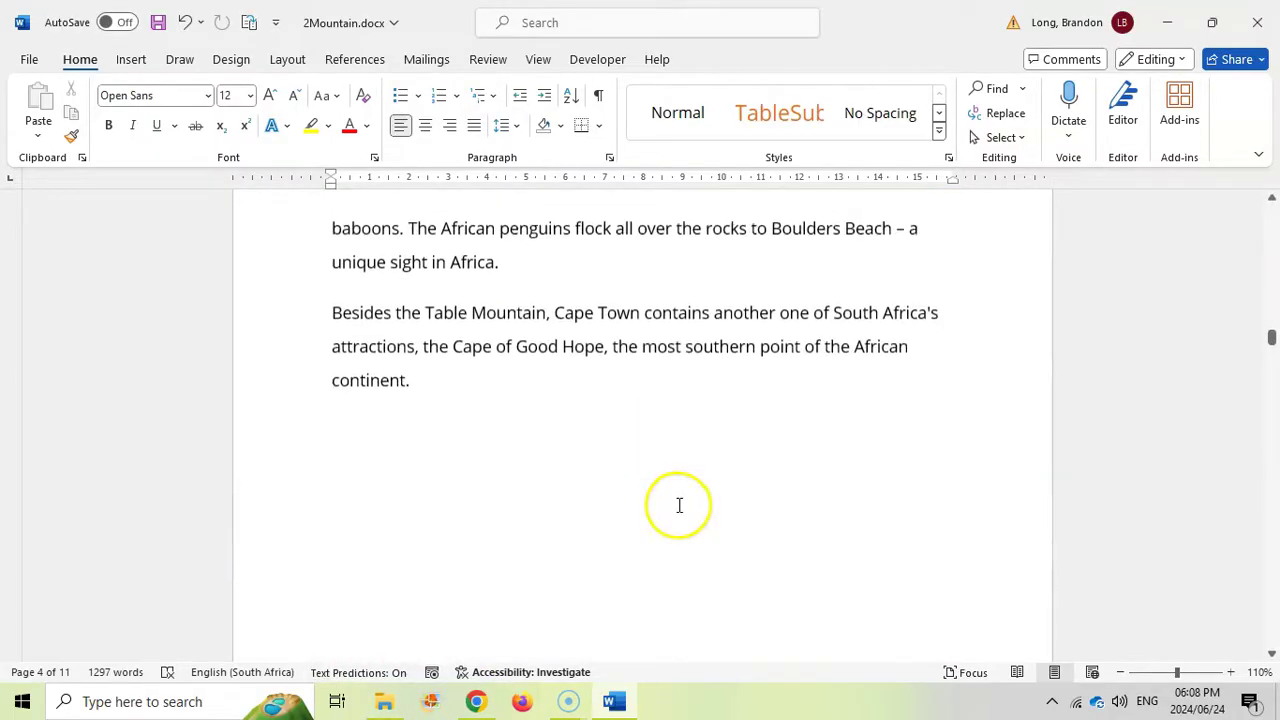
pyautogui.scroll(6, 678, 505)
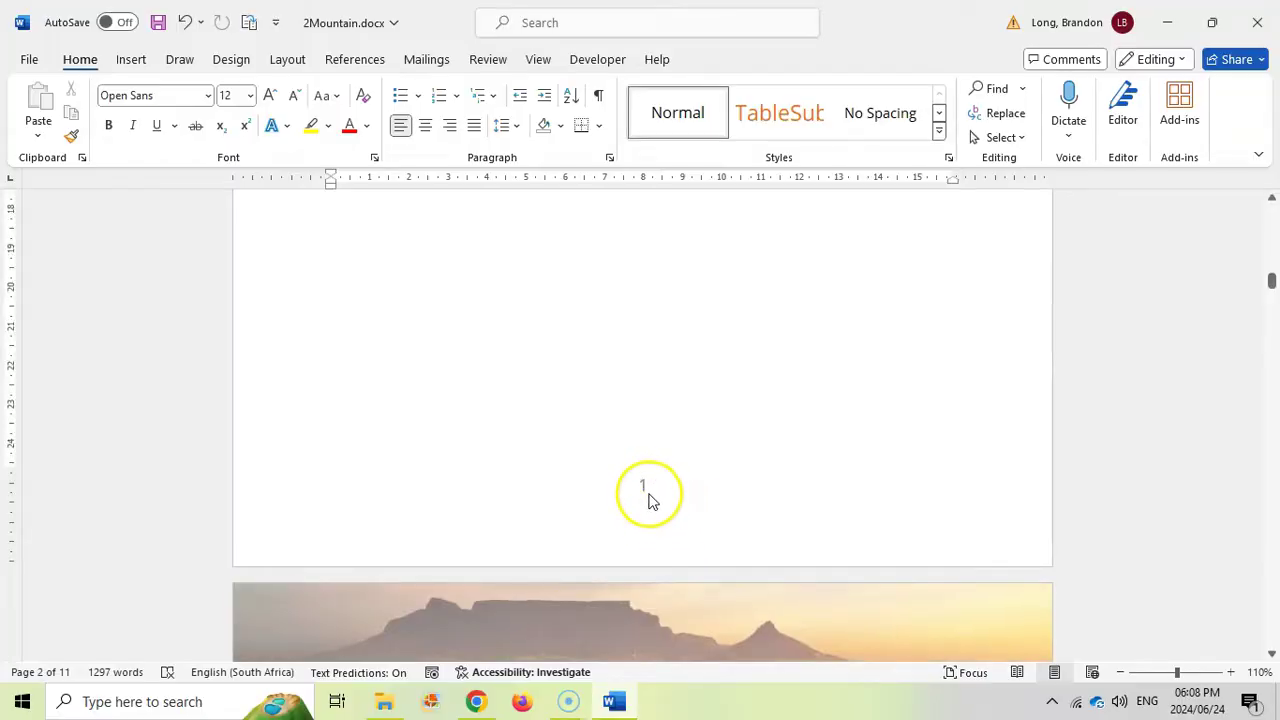
pyautogui.scroll(8, 650, 497)
pyautogui.scroll(-12, 646, 497)
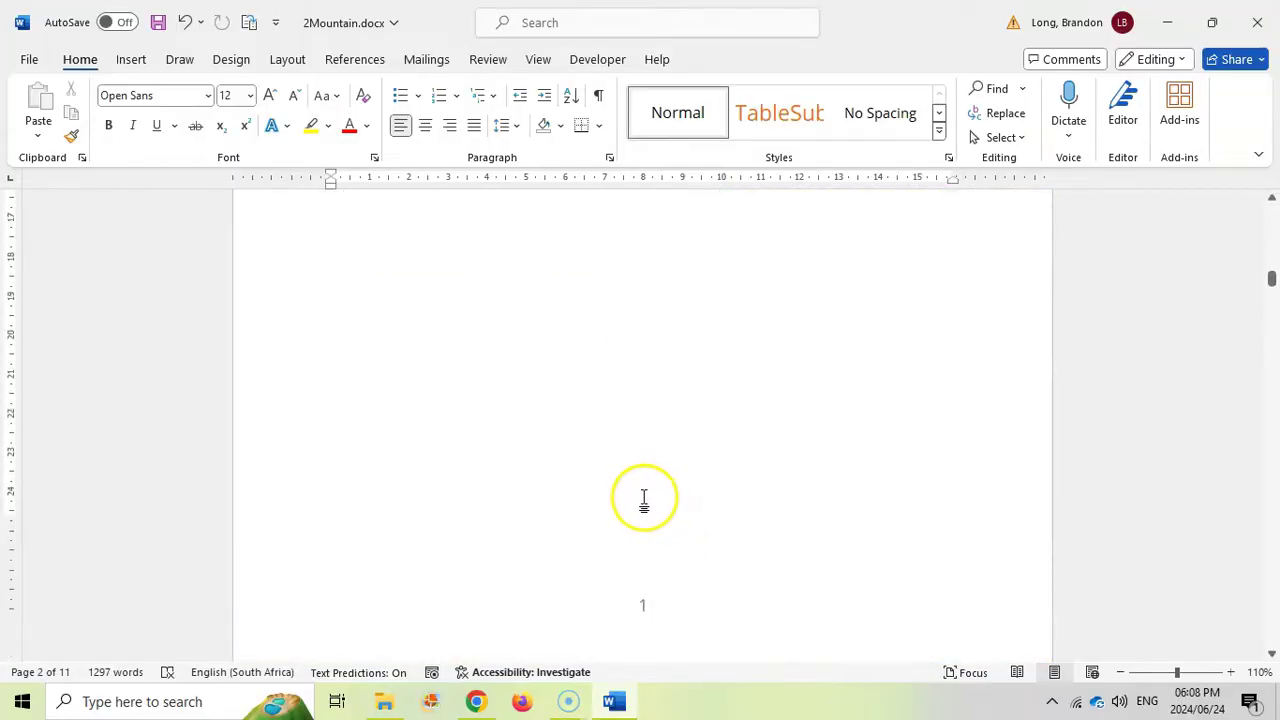
pyautogui.scroll(-3, 634, 500)
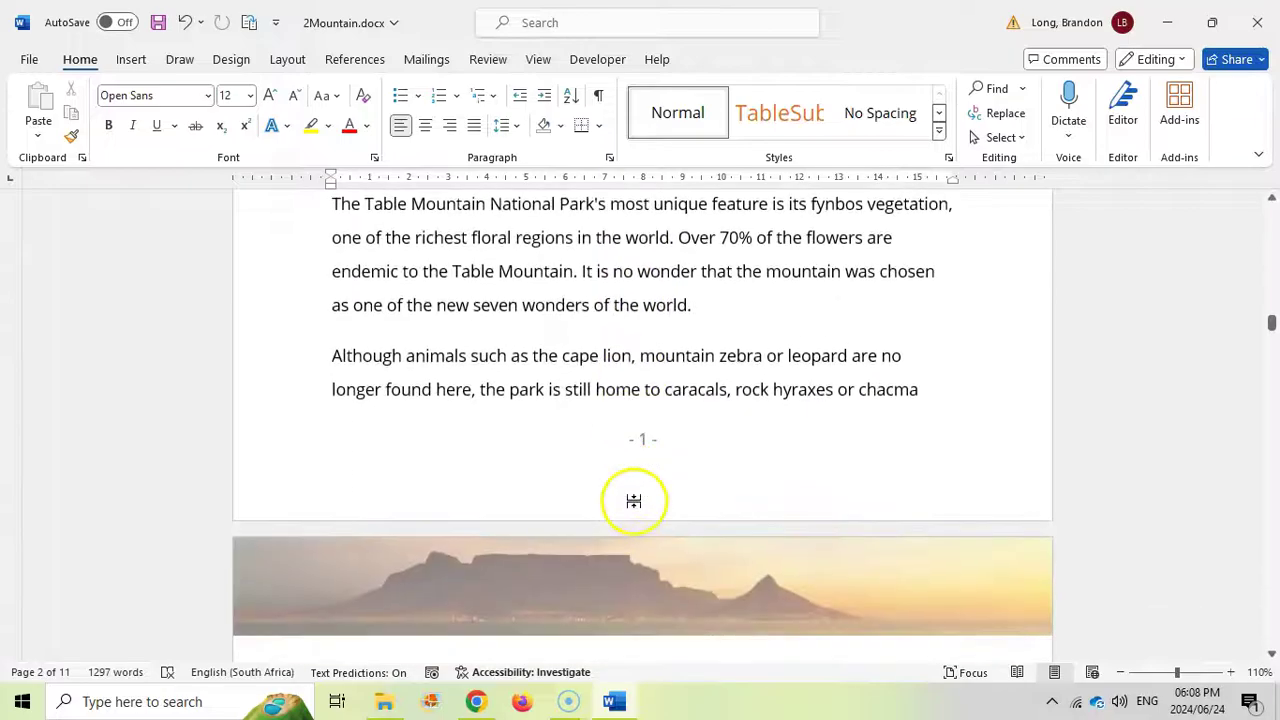
# Unlink the Section 2 footer from the previous section and return to the body text.
pyautogui.doubleClick(660, 441)
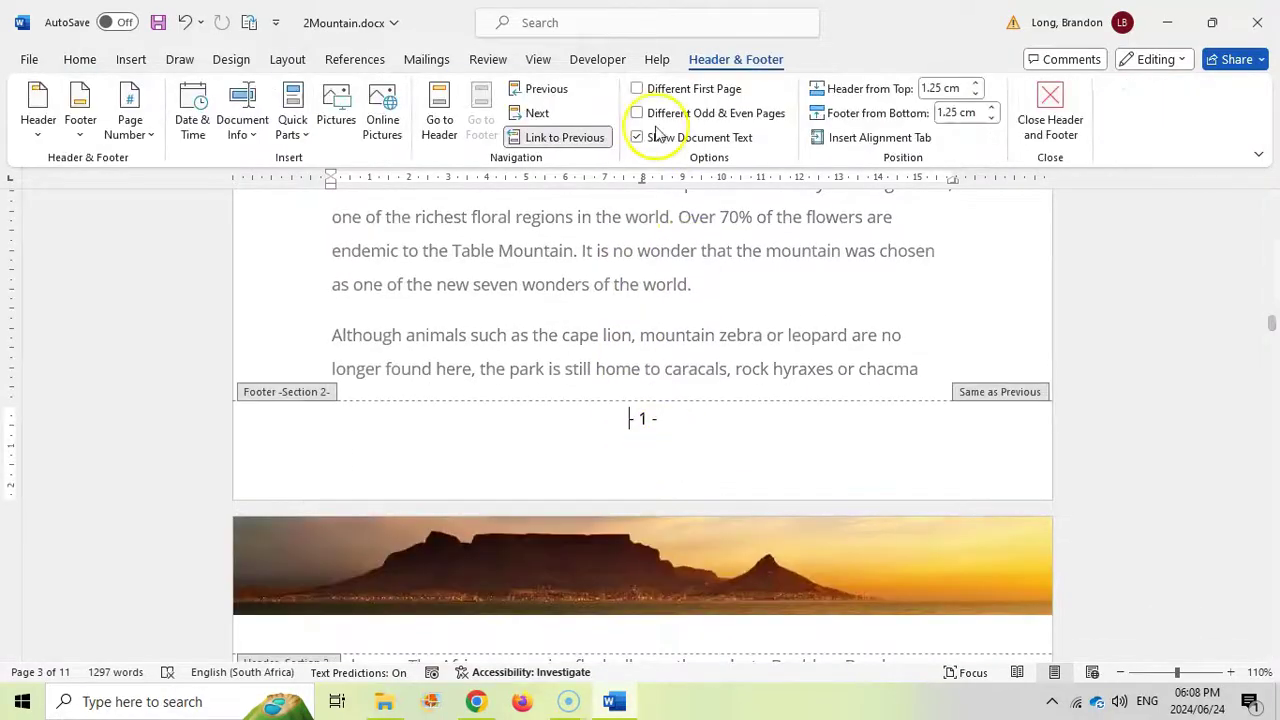
pyautogui.click(565, 138)
pyautogui.scroll(2, 786, 471)
pyautogui.doubleClick(786, 471)
# Delete the page number from the Section 1 footer and close the footer.
pyautogui.scroll(-2, 660, 437)
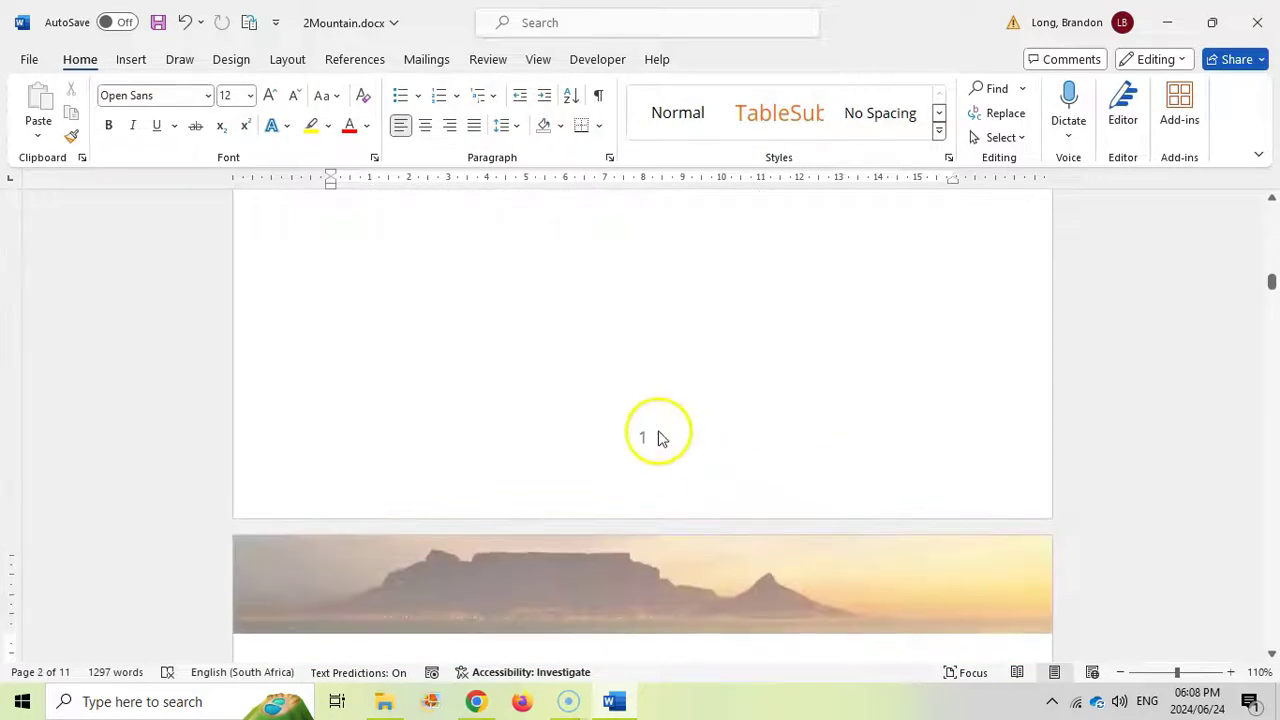
pyautogui.doubleClick(648, 440)
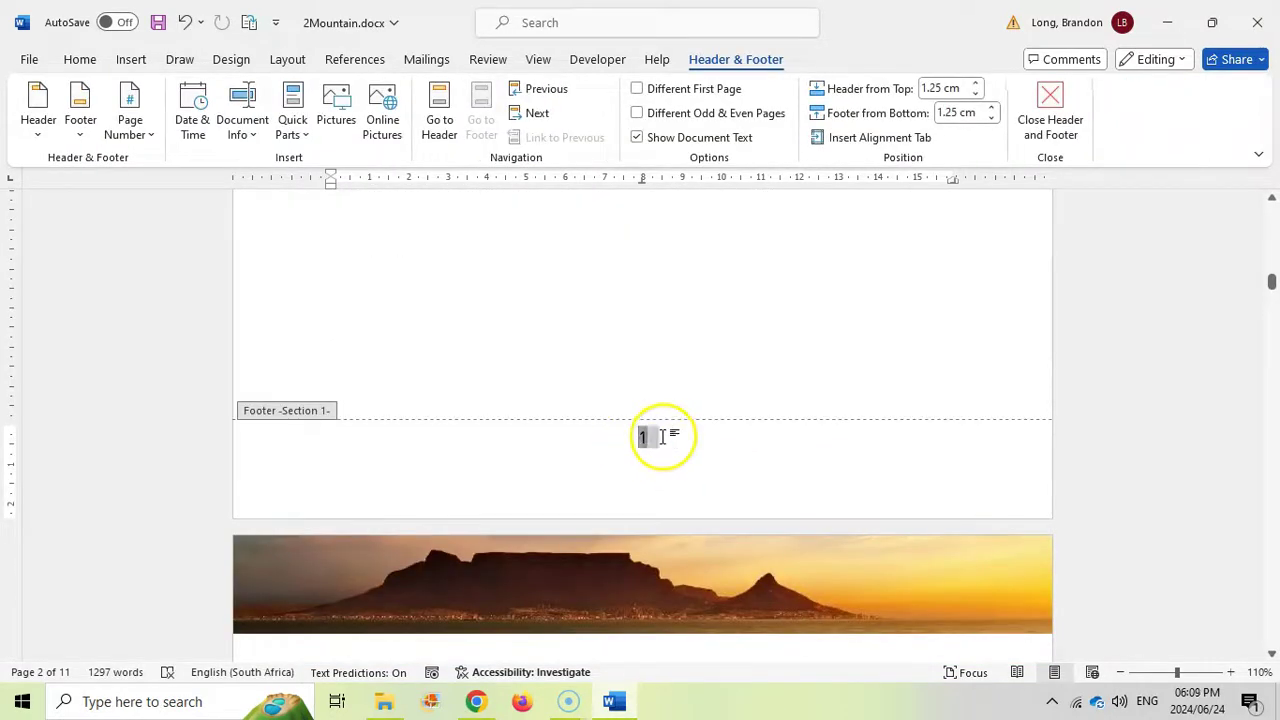
pyautogui.press('Delete')
pyautogui.doubleClick(735, 353)
# Check the Section 2 footer's page number and link setting and the Section 1 footers, then leave footer editing.
pyautogui.scroll(-10, 735, 353)
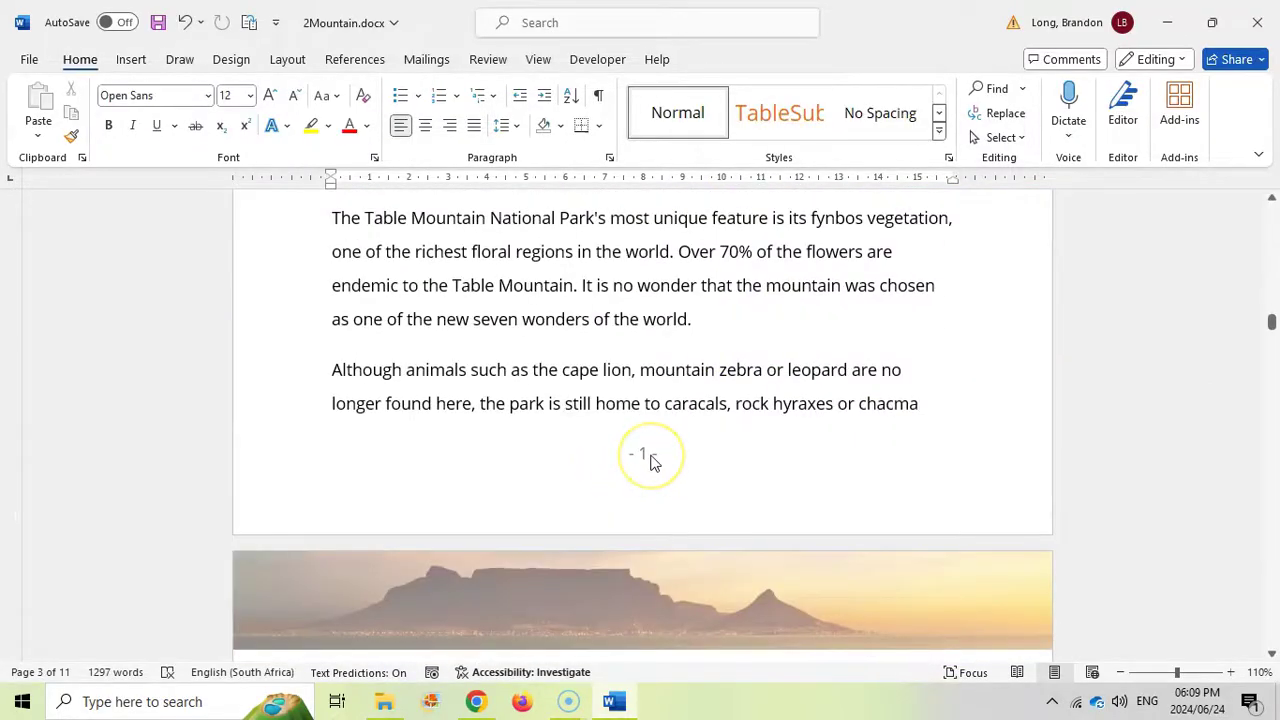
pyautogui.doubleClick(651, 458)
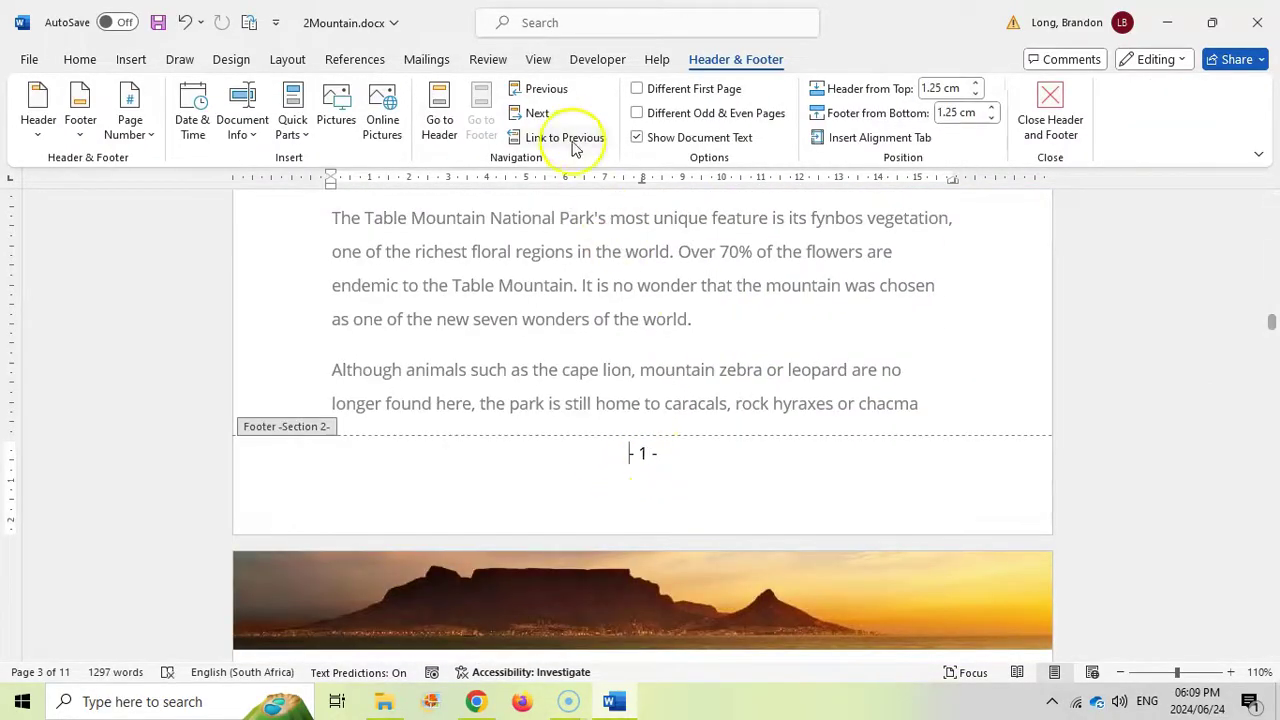
pyautogui.scroll(10, 734, 437)
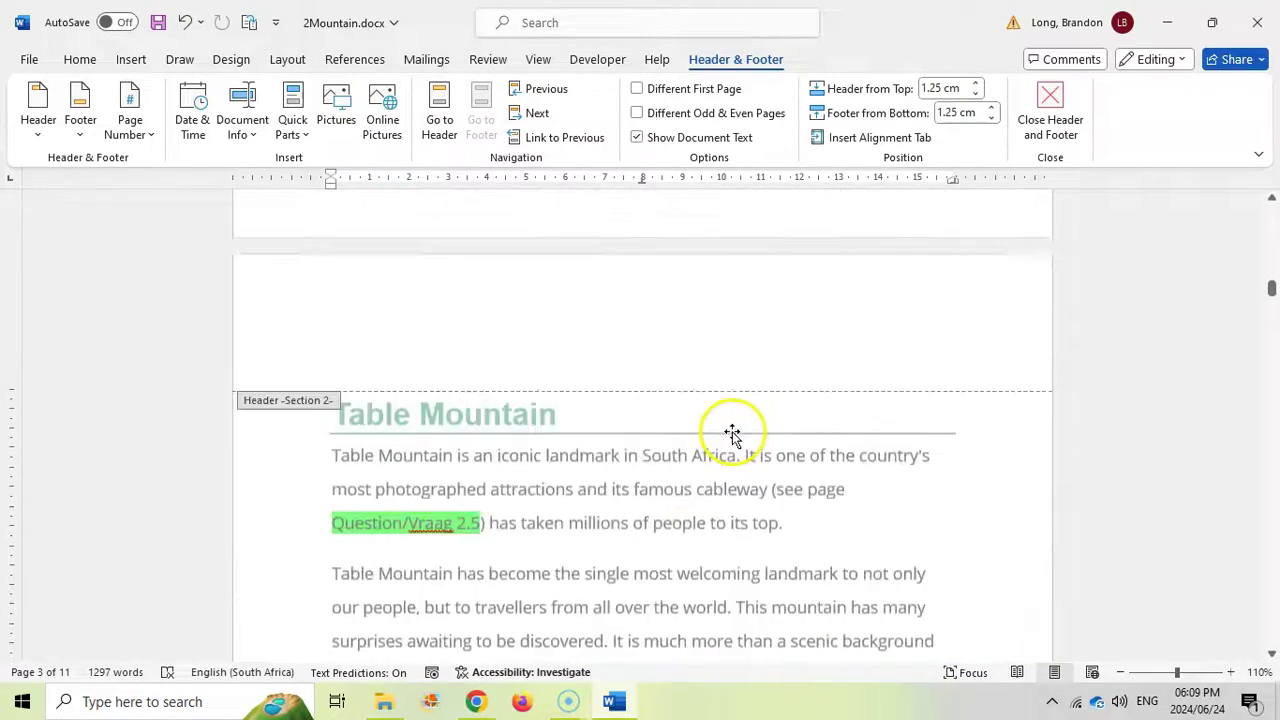
pyautogui.scroll(15, 655, 440)
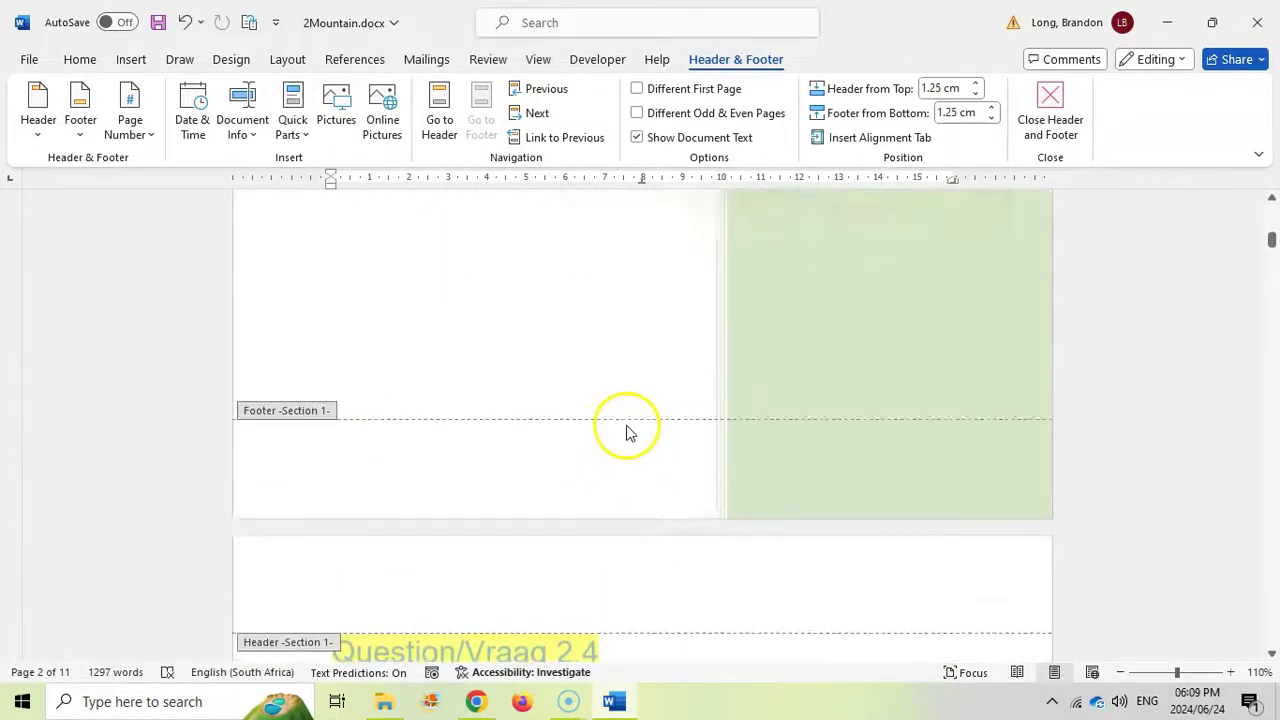
pyautogui.scroll(-20, 660, 510)
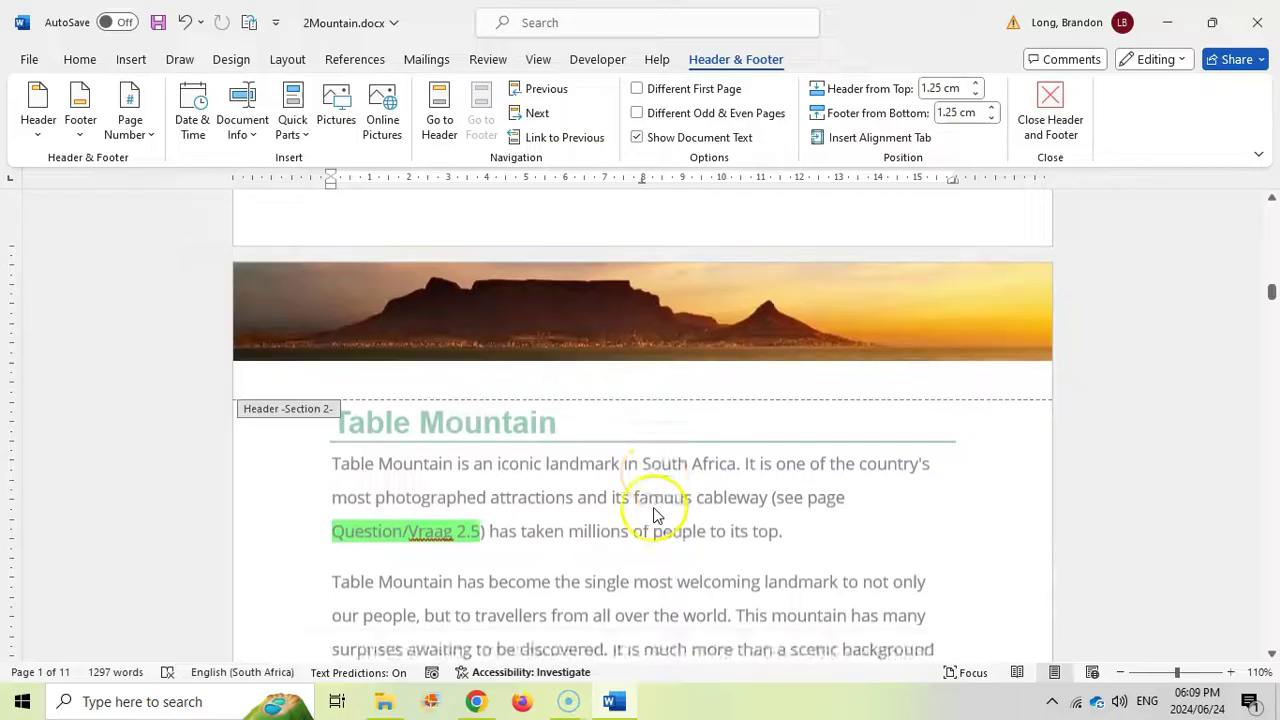
pyautogui.doubleClick(677, 300)
# Read question 2.4 in the exam PDF and place the cursor below the Question/Vraag 2.4 heading in the 2Mountain document.
pyautogui.hotkey('alt', 'Tab')
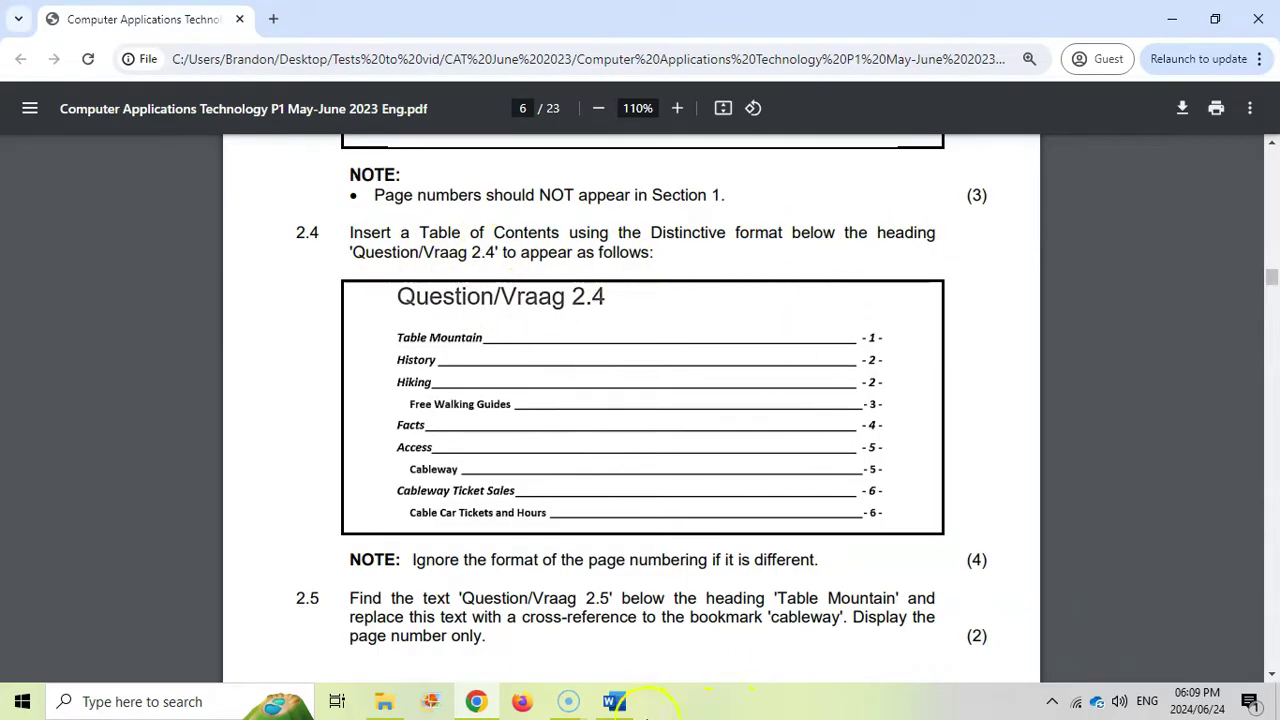
pyautogui.click(614, 701)
pyautogui.scroll(5, 637, 490)
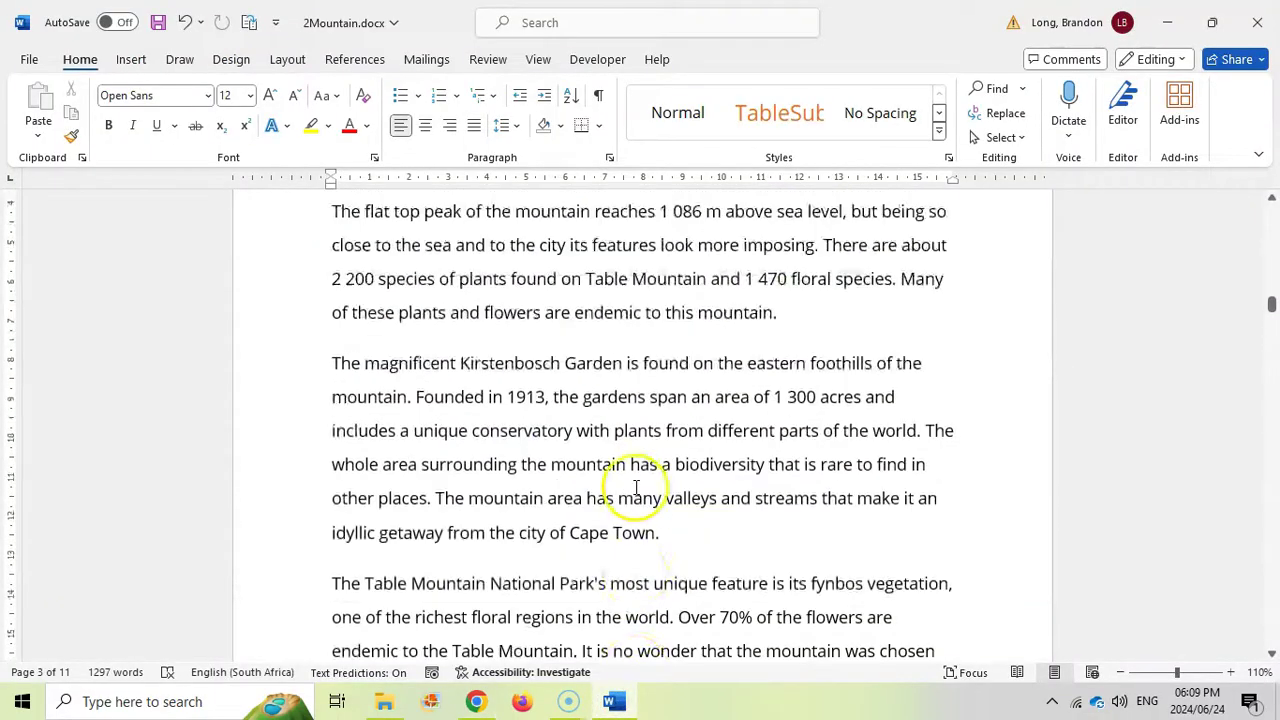
pyautogui.scroll(15, 636, 488)
pyautogui.click(352, 514)
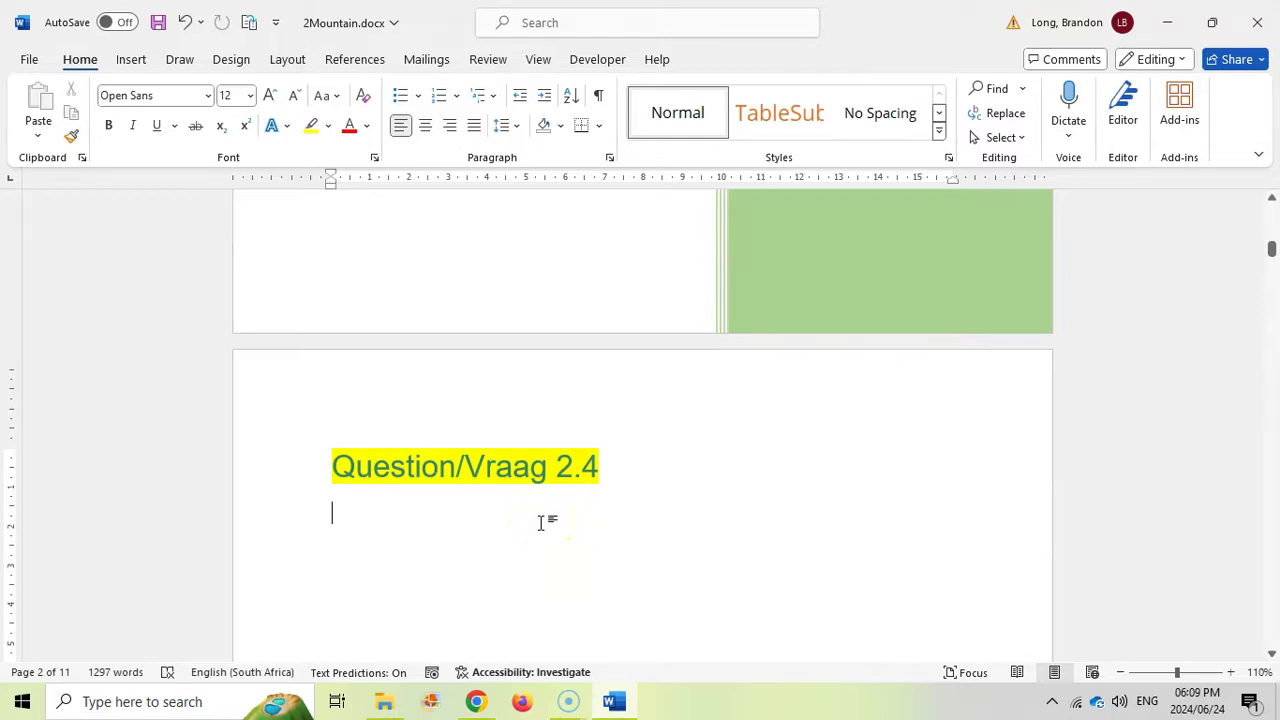
# Review the required contents entries in the exam PDF and check which style the Table Mountain heading uses in the 2Mountain document.
pyautogui.click(480, 701)
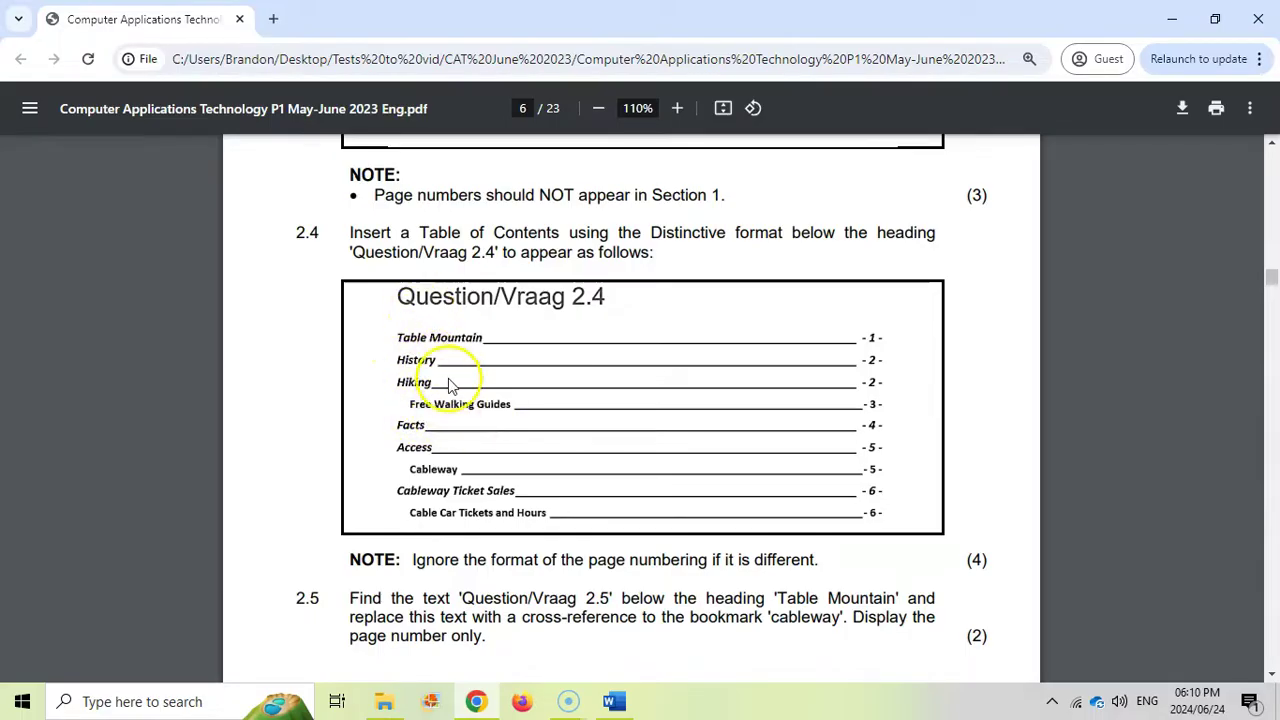
pyautogui.click(615, 703)
pyautogui.scroll(-10, 572, 516)
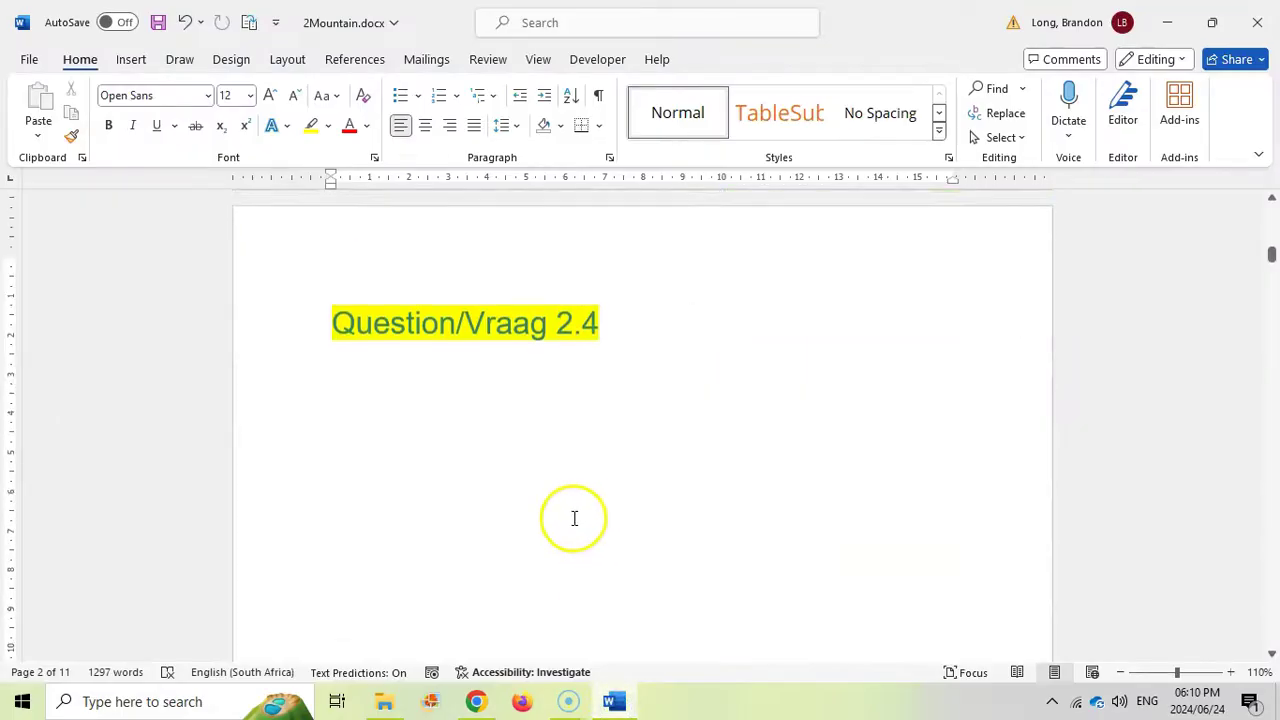
pyautogui.scroll(-3, 565, 509)
pyautogui.click(471, 343)
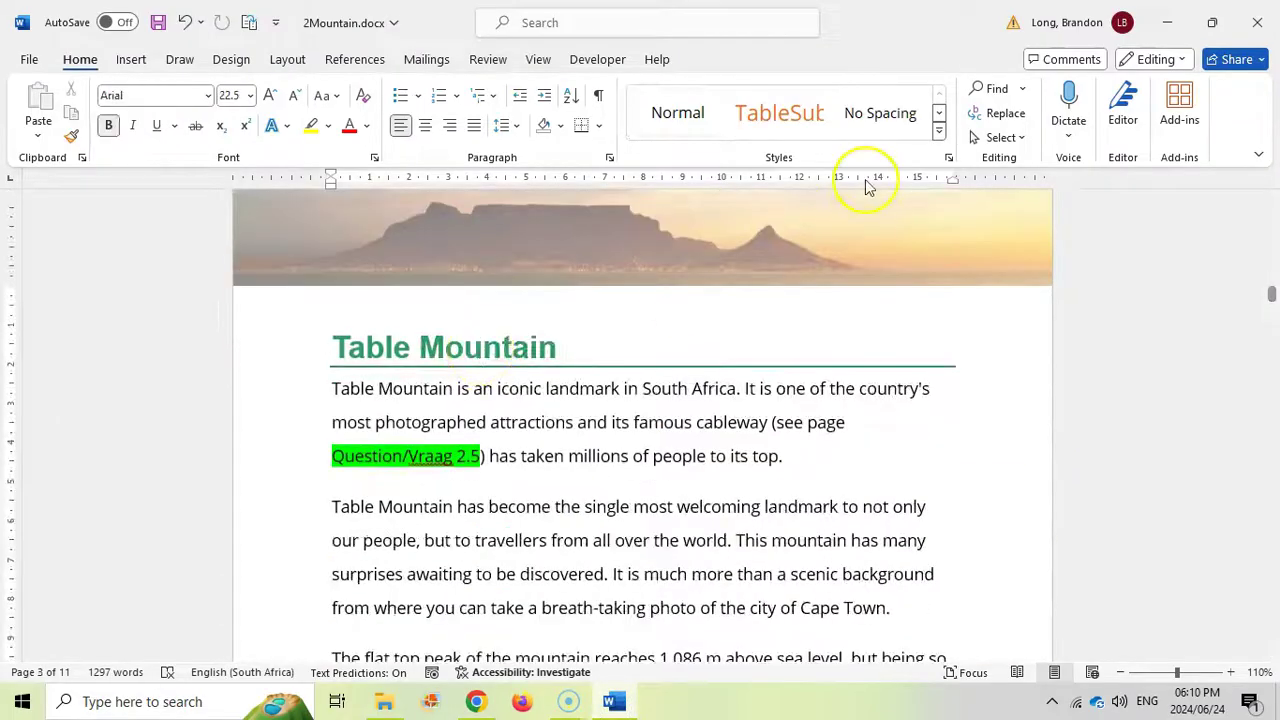
pyautogui.click(939, 134)
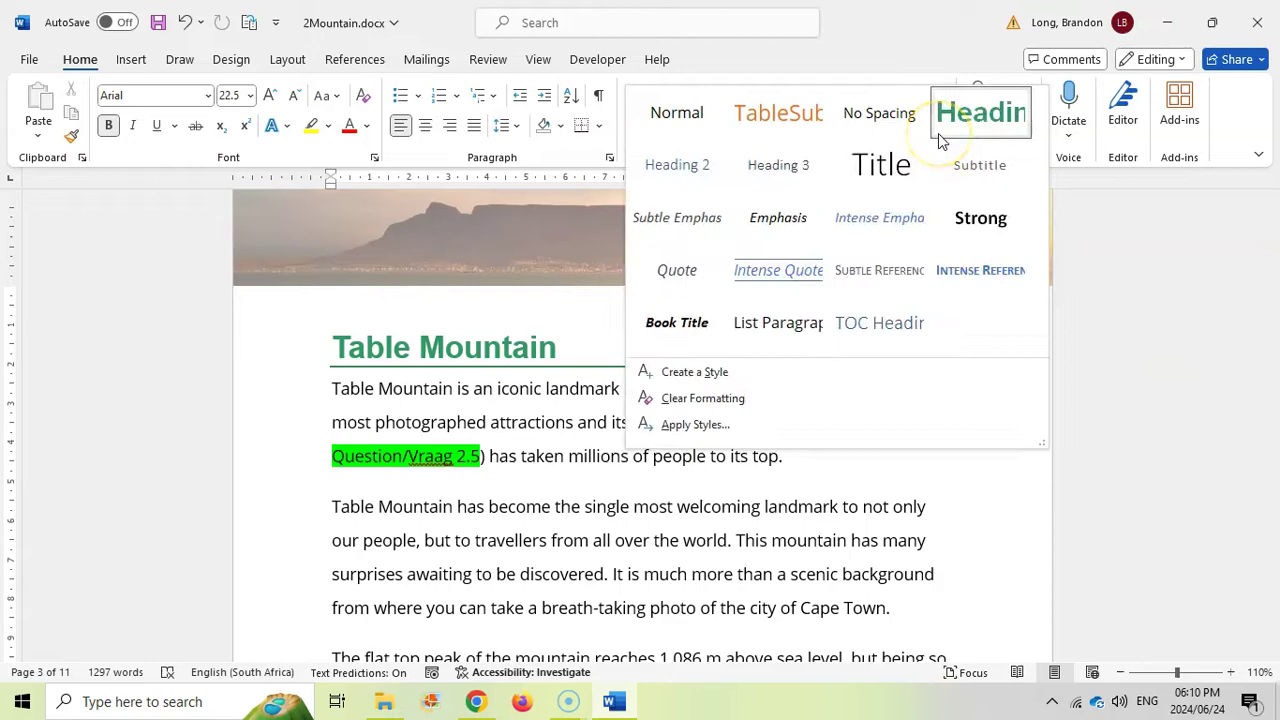
pyautogui.click(490, 486)
# Compare the document's headings with the exam PDF's entries and check which style the Free Walking Guides subheading uses.
pyautogui.scroll(-10, 540, 486)
pyautogui.scroll(-5, 575, 495)
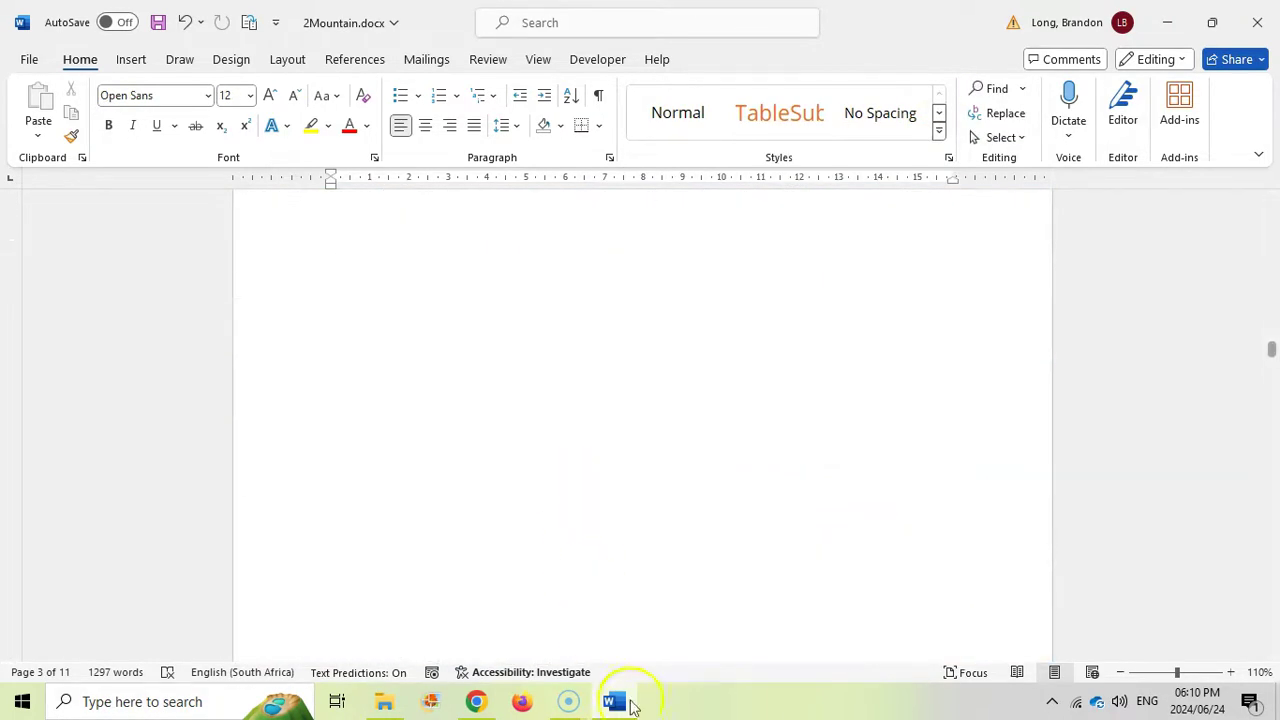
pyautogui.click(475, 701)
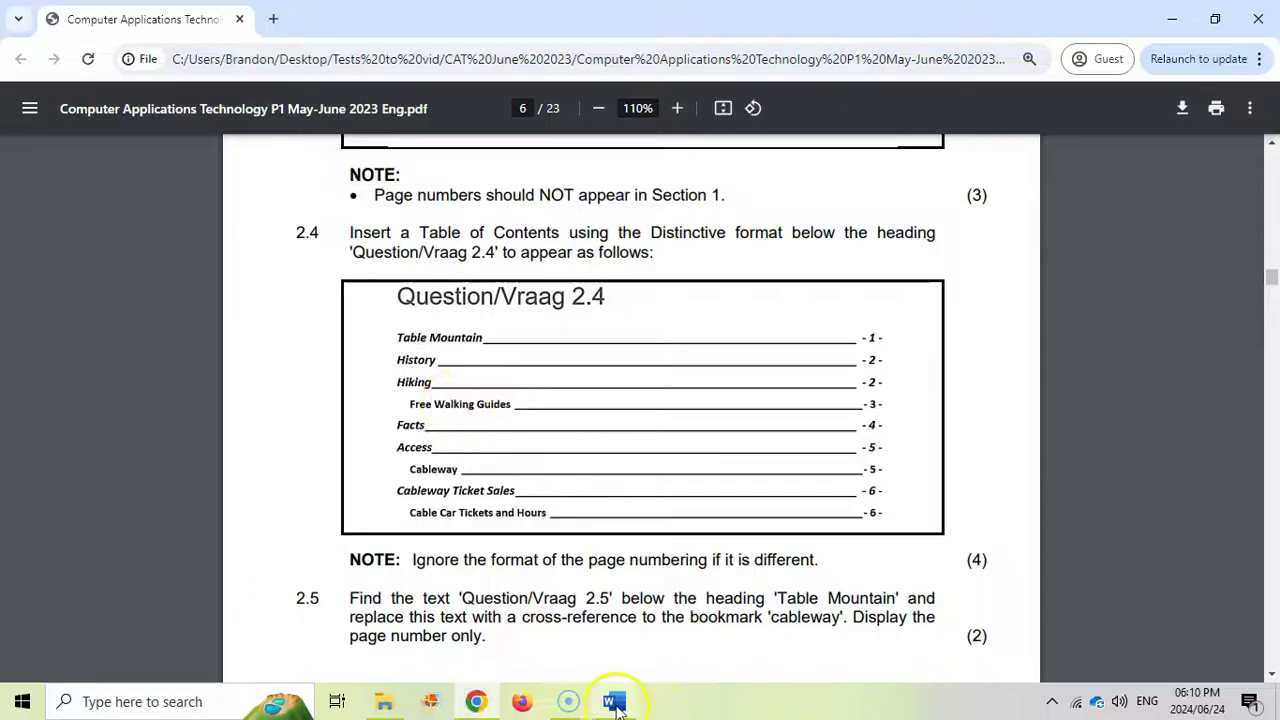
pyautogui.click(614, 701)
pyautogui.scroll(-15, 695, 421)
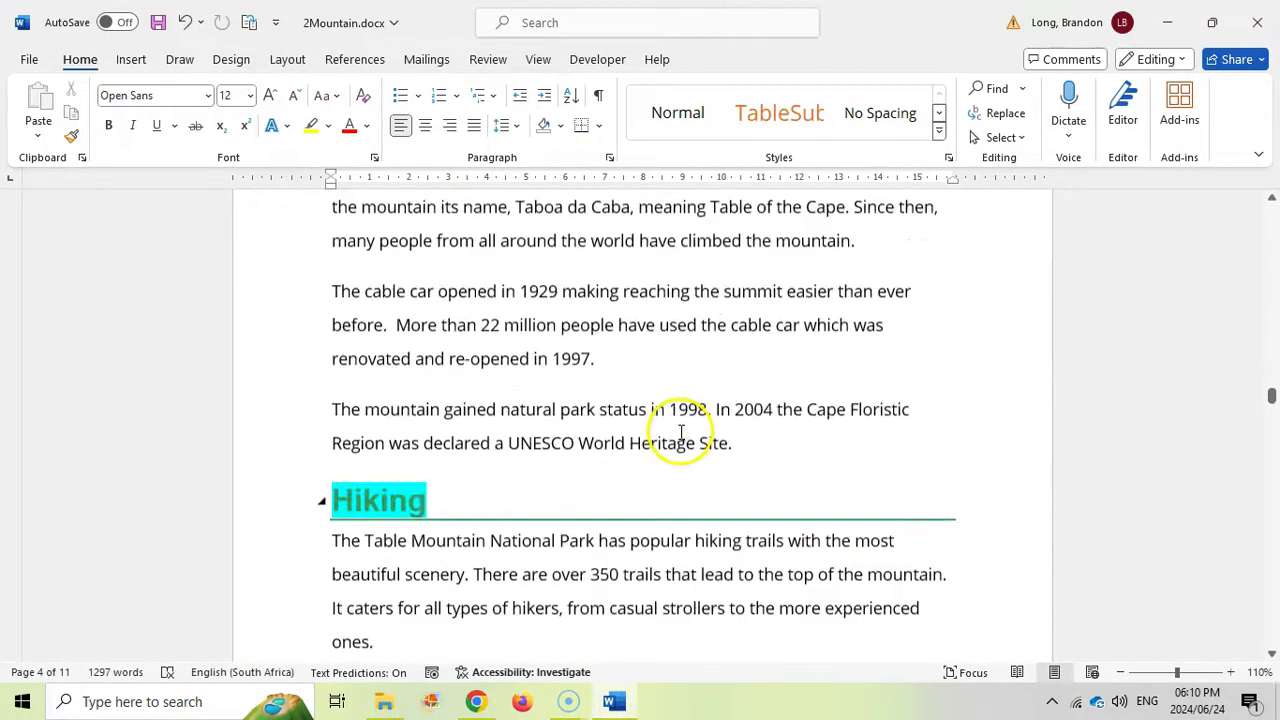
pyautogui.scroll(-15, 678, 432)
pyautogui.scroll(2, 580, 380)
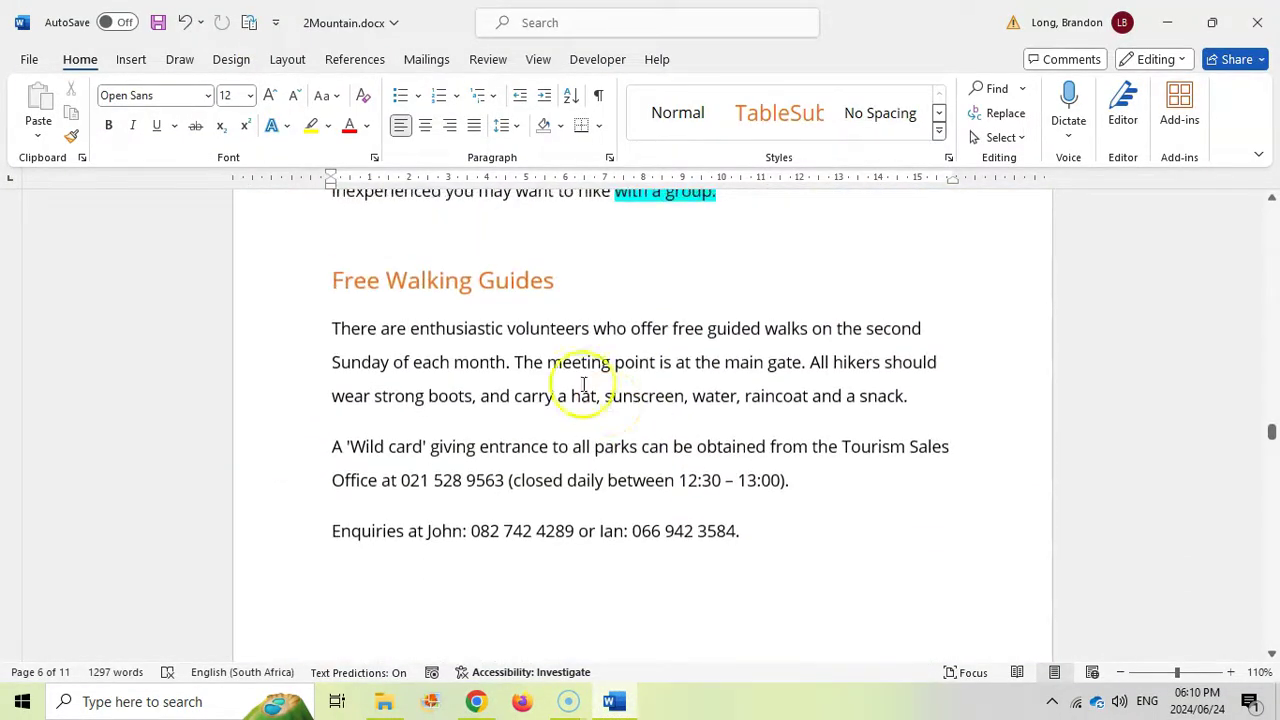
pyautogui.click(492, 281)
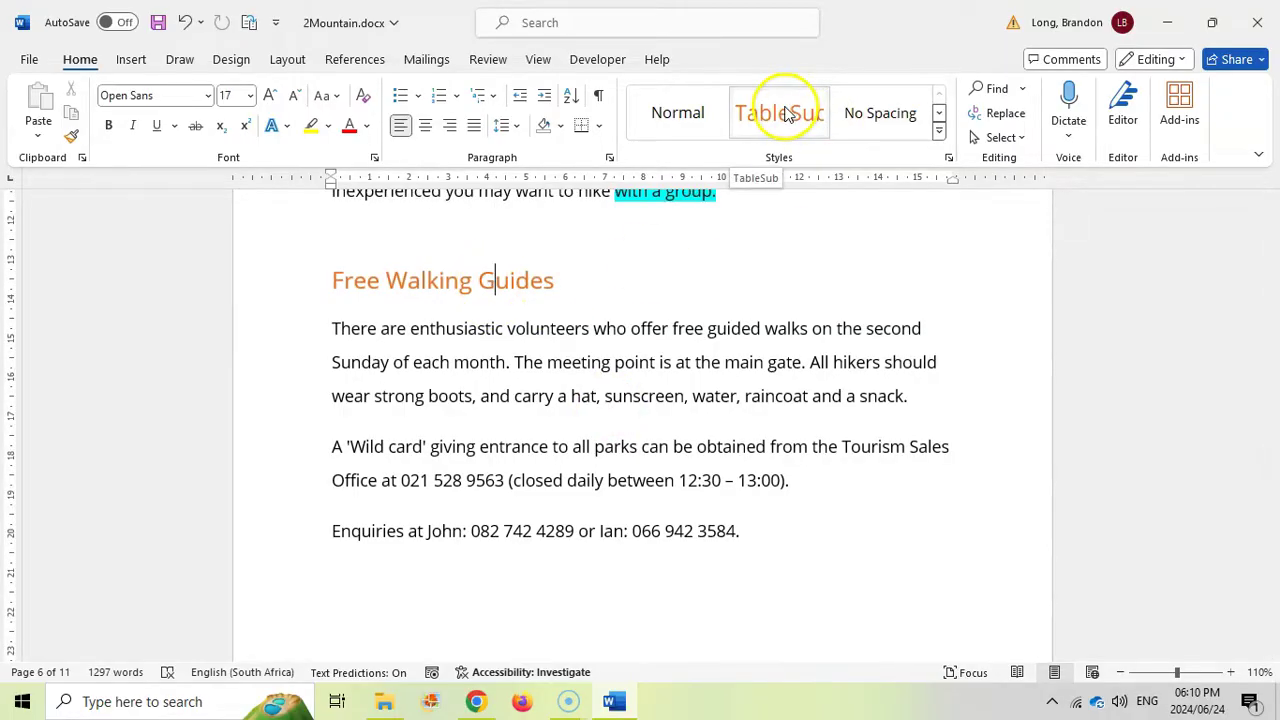
# Place the cursor below the Question/Vraag 2.4 heading and open the custom table of contents settings.
pyautogui.moveTo(1272, 432); pyautogui.dragTo(1271, 256)
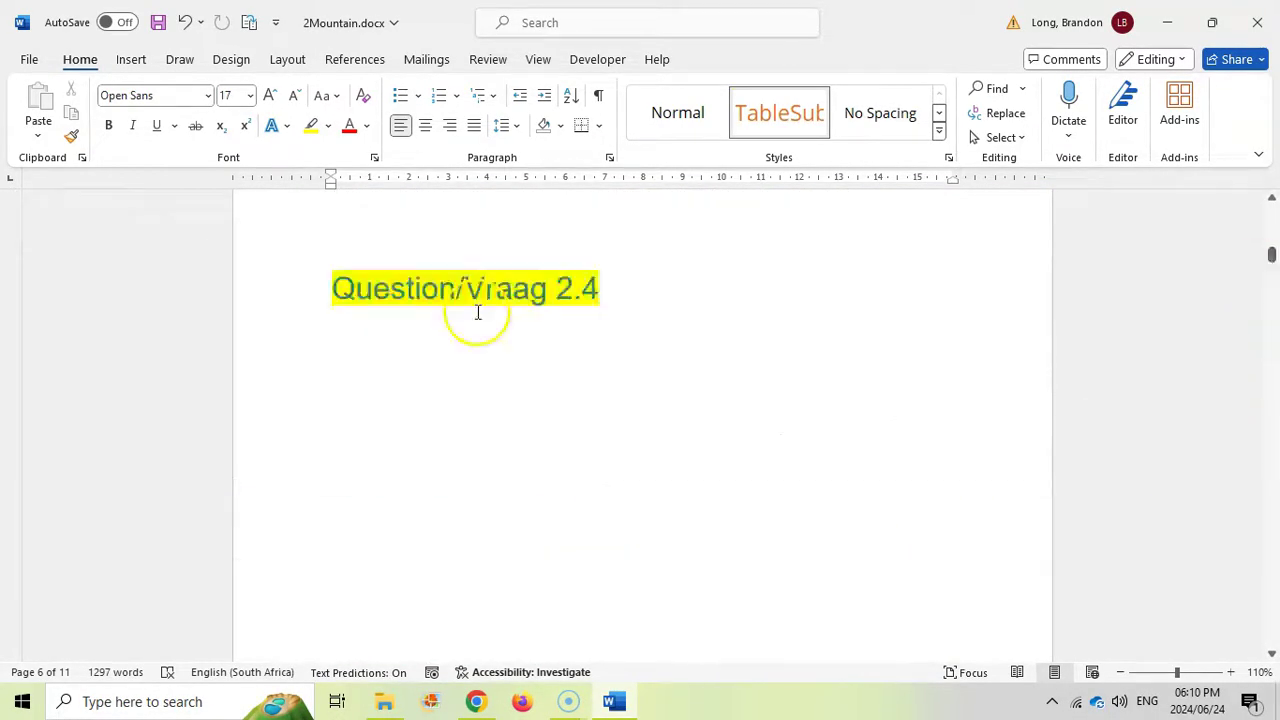
pyautogui.click(339, 339)
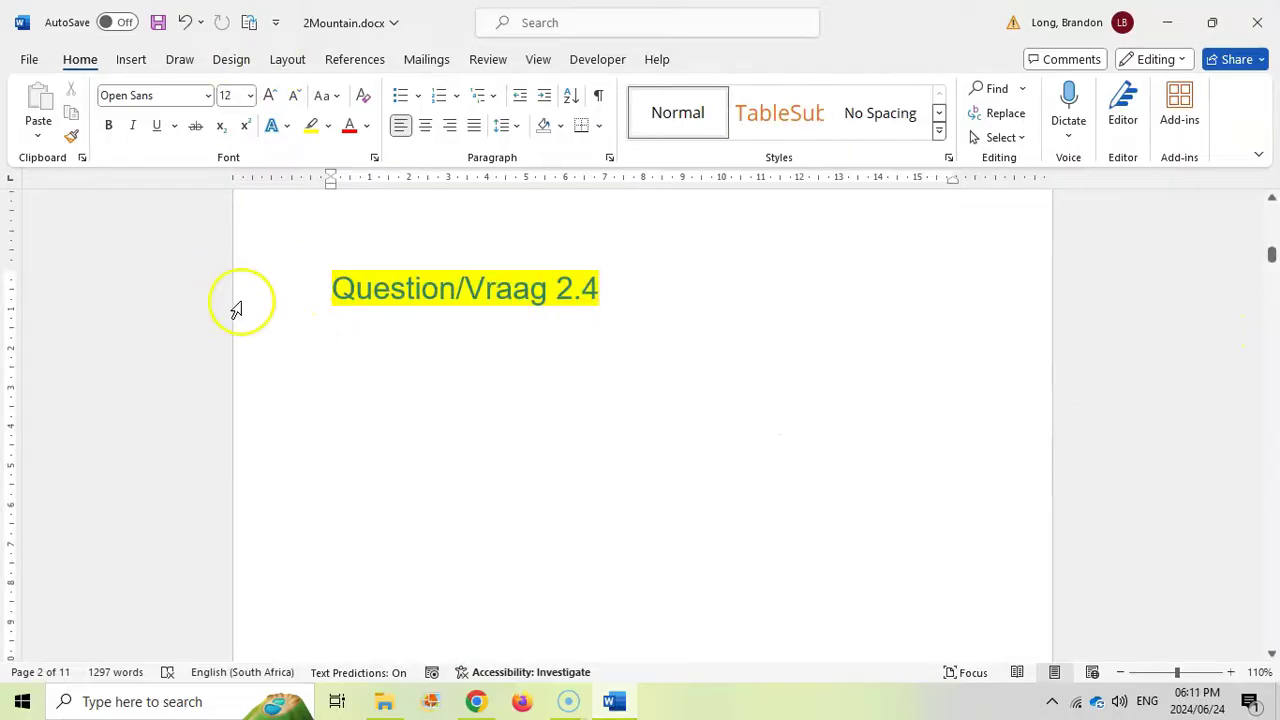
pyautogui.click(356, 64)
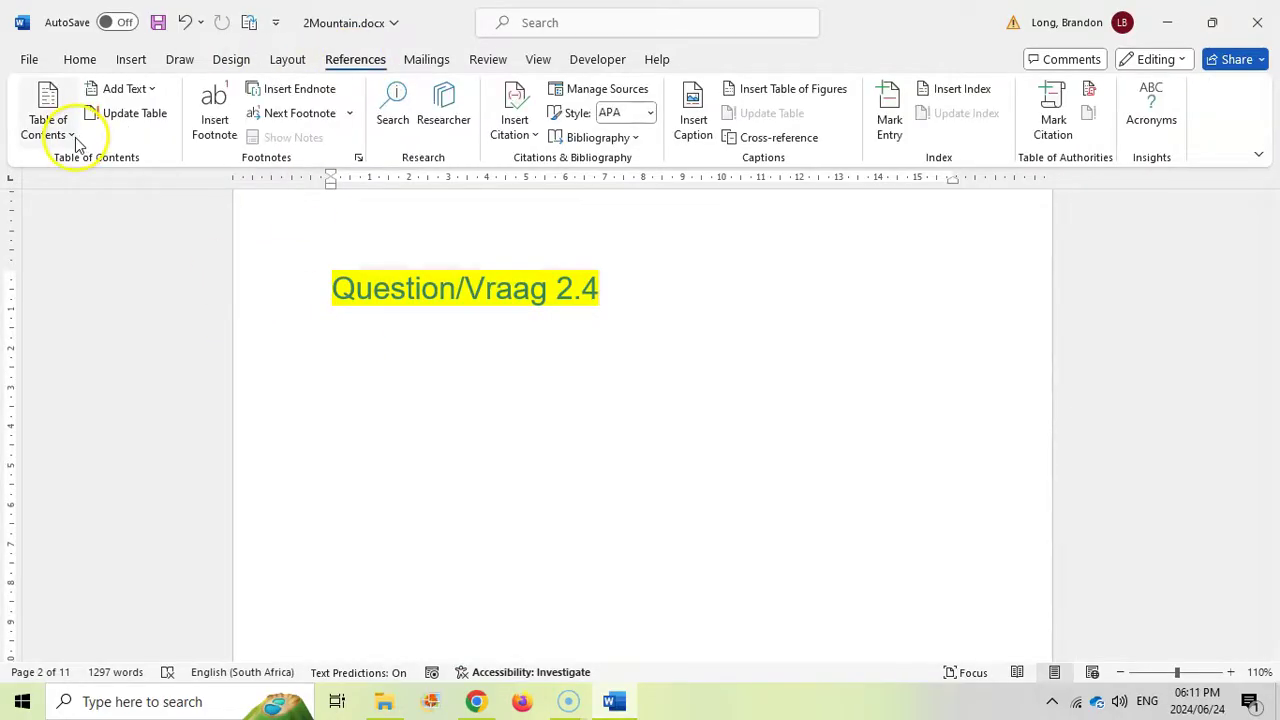
pyautogui.click(74, 136)
pyautogui.click(74, 136)
pyautogui.click(74, 136)
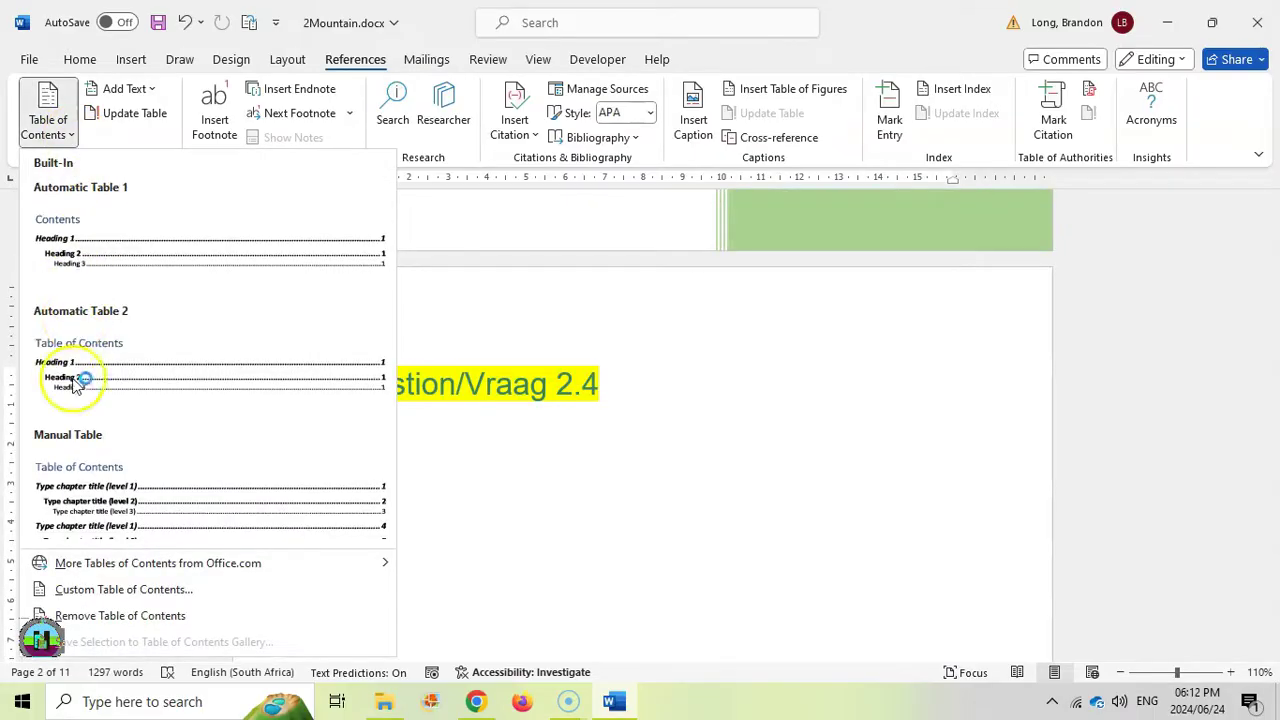
pyautogui.click(113, 592)
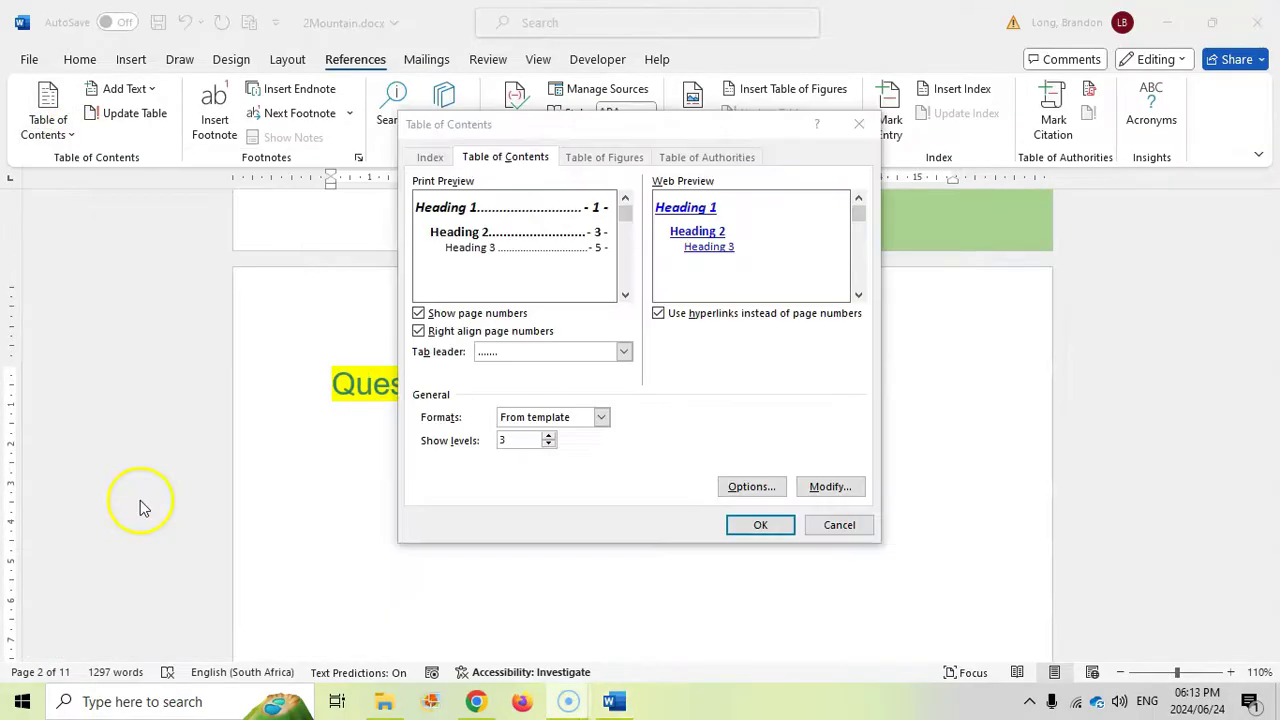
# Set the table of contents to the Distinctive format with an underscore tab leader and 2 levels.
pyautogui.click(601, 418)
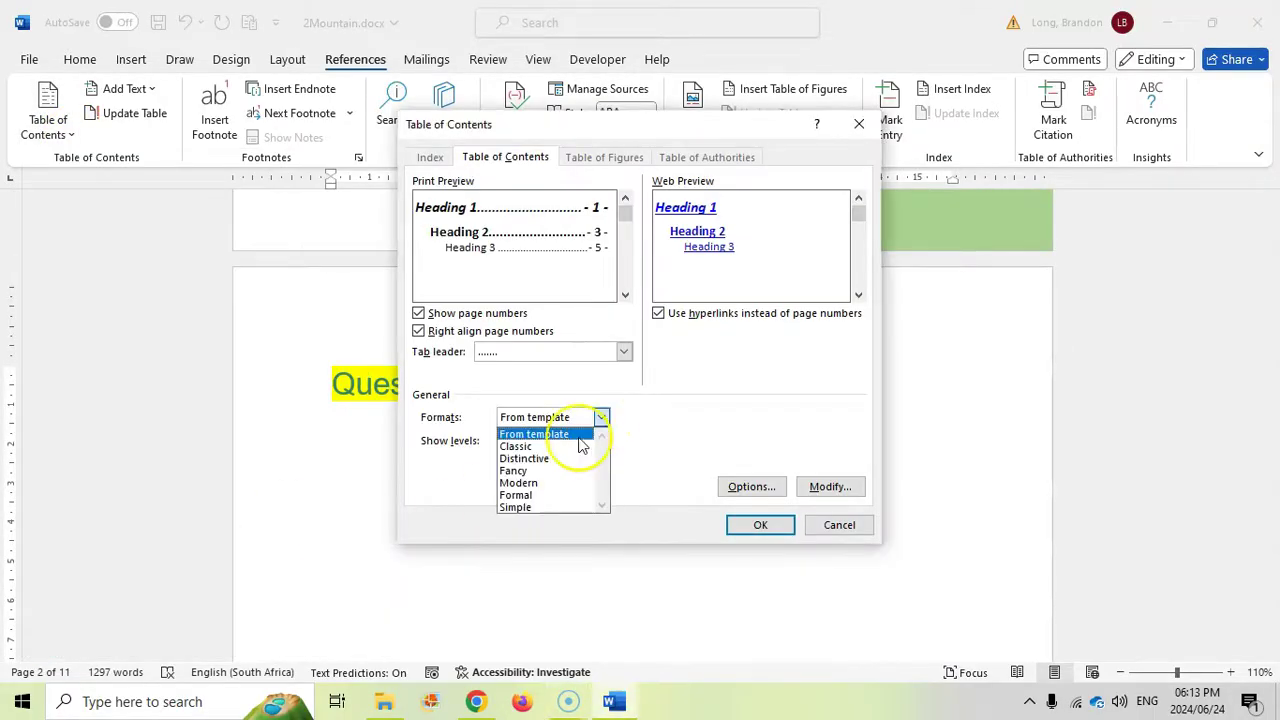
pyautogui.click(555, 460)
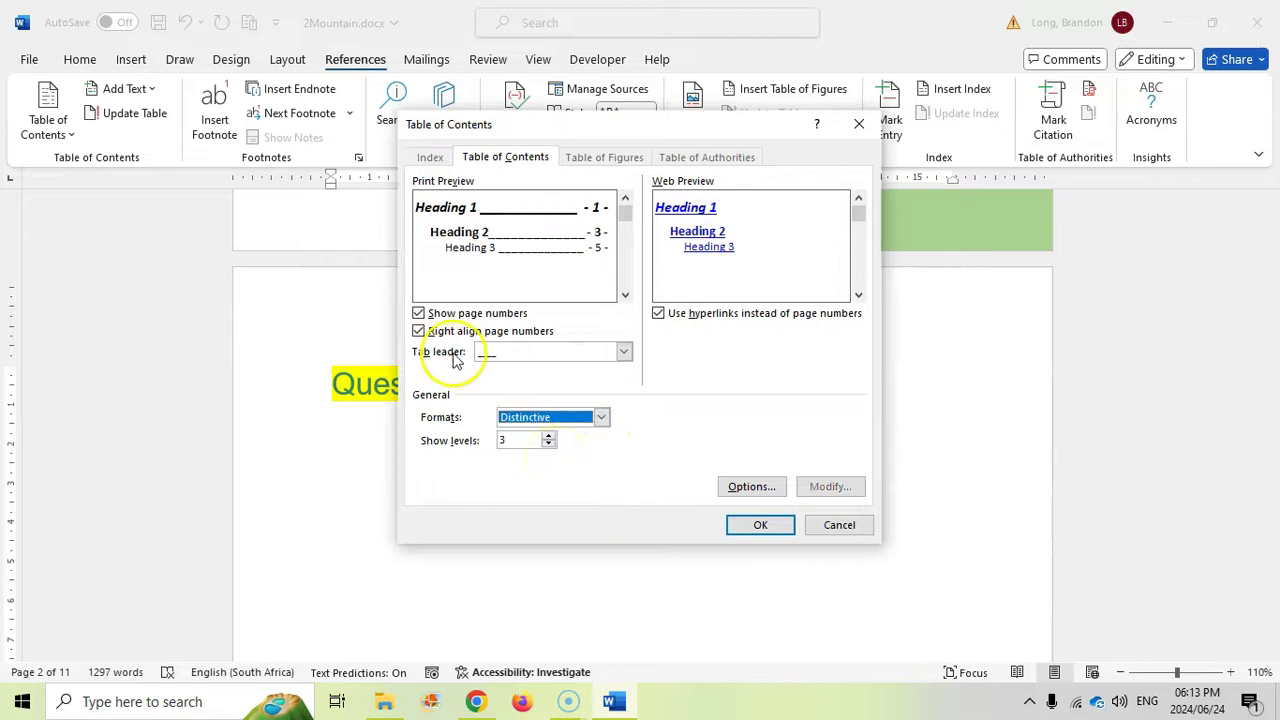
pyautogui.click(624, 353)
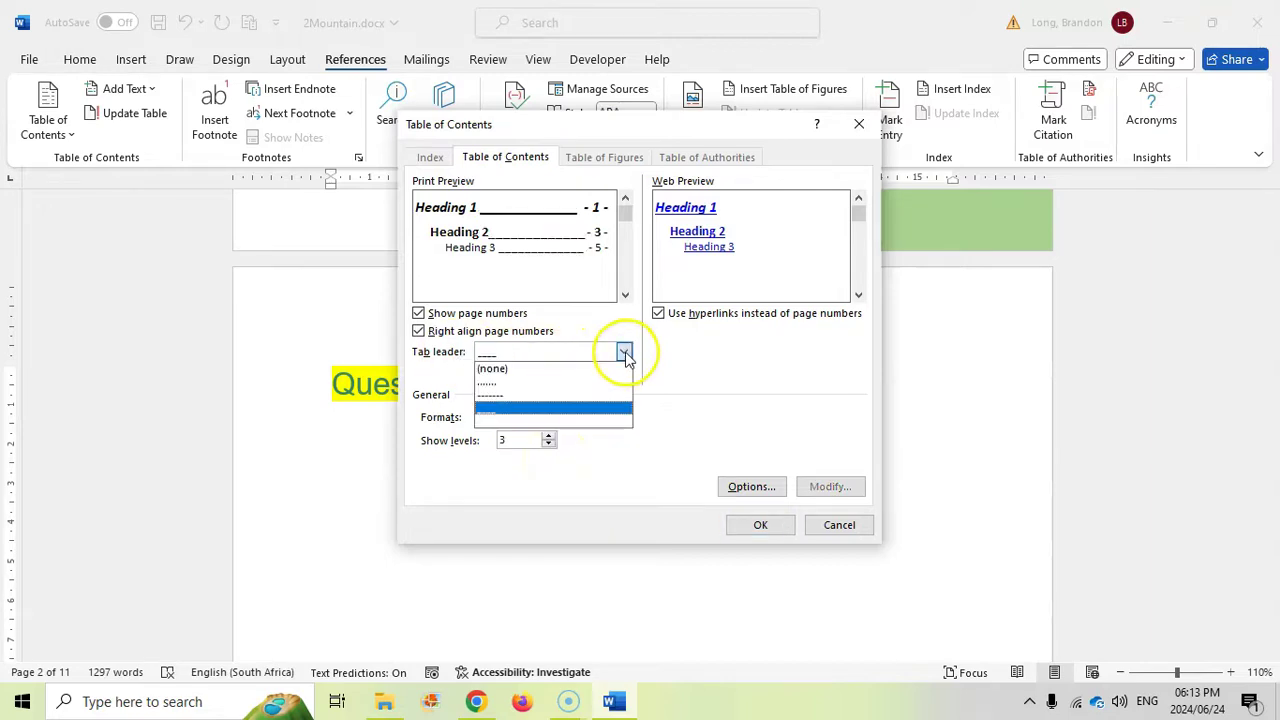
pyautogui.click(490, 418)
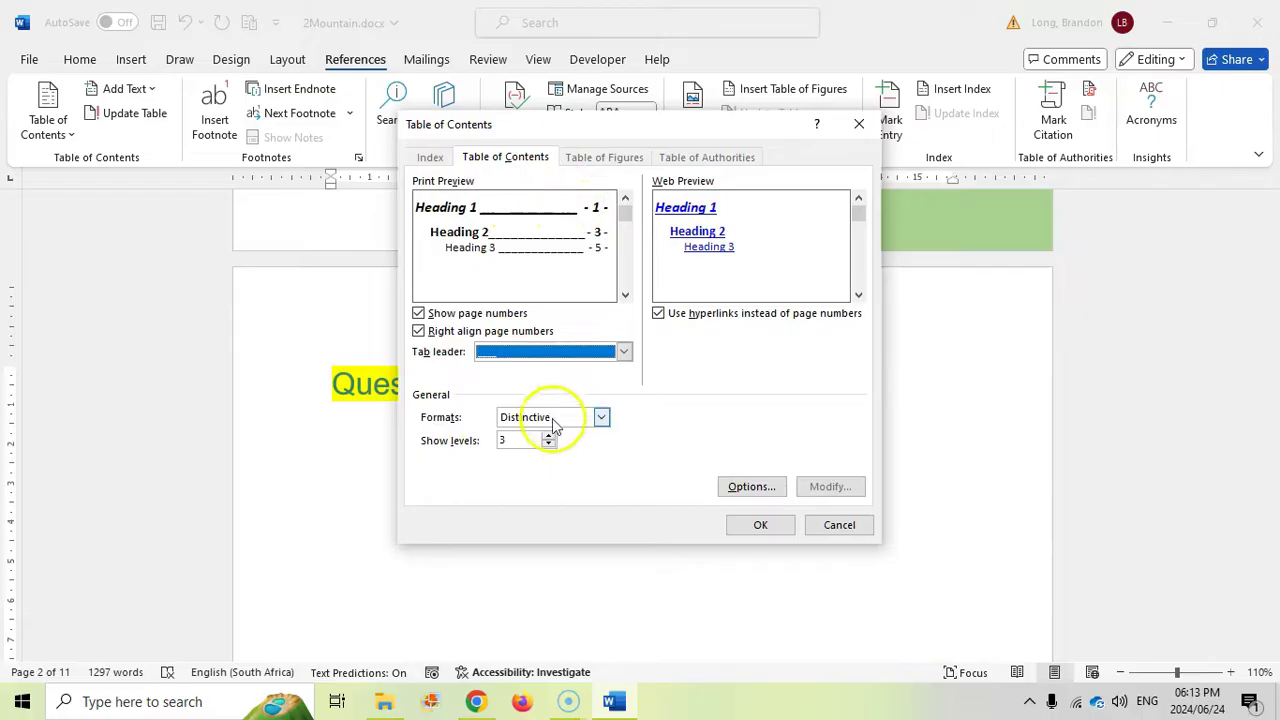
pyautogui.click(549, 445)
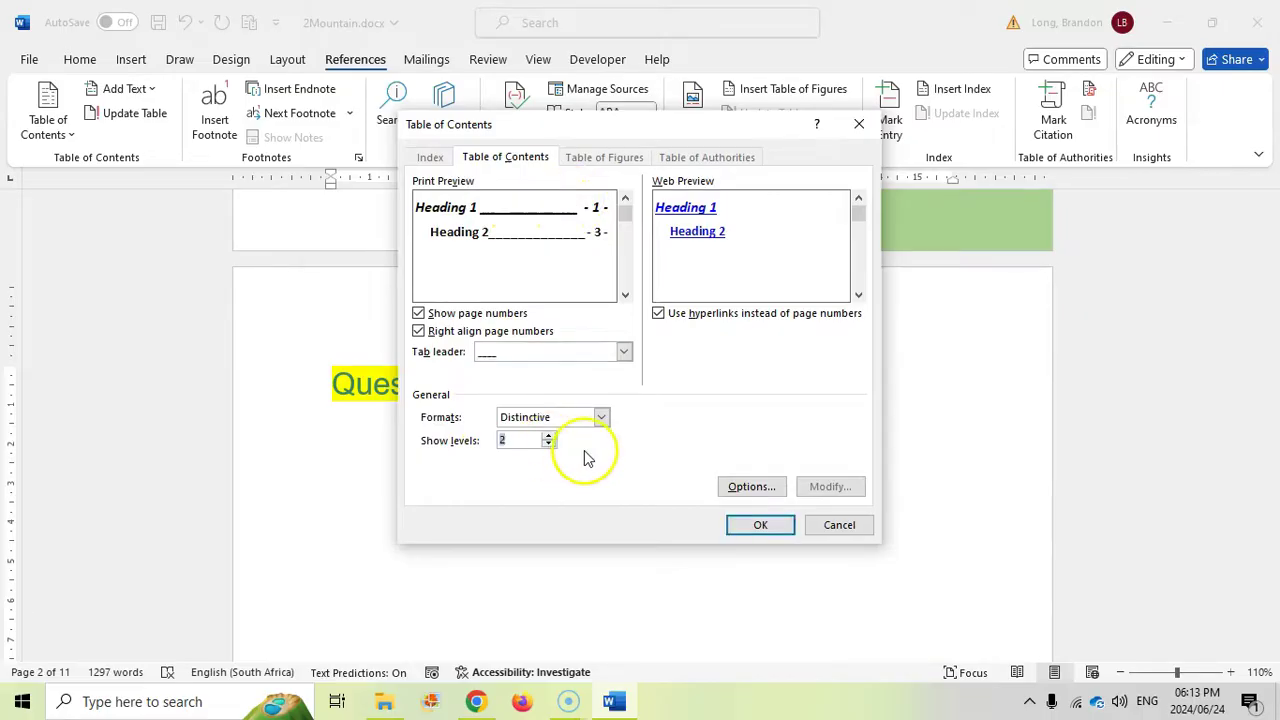
# Assign the TableSub style to level 2 in the table of contents options and insert the table.
pyautogui.click(740, 487)
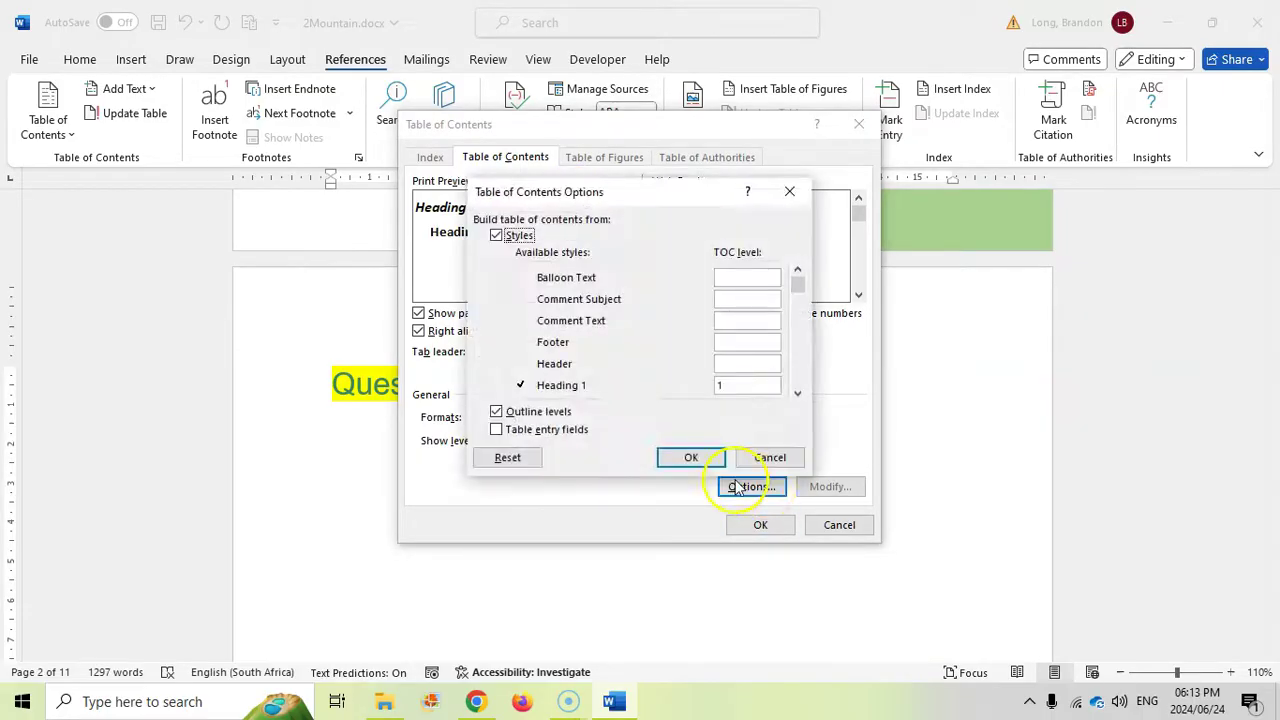
pyautogui.click(798, 395)
pyautogui.click(798, 395)
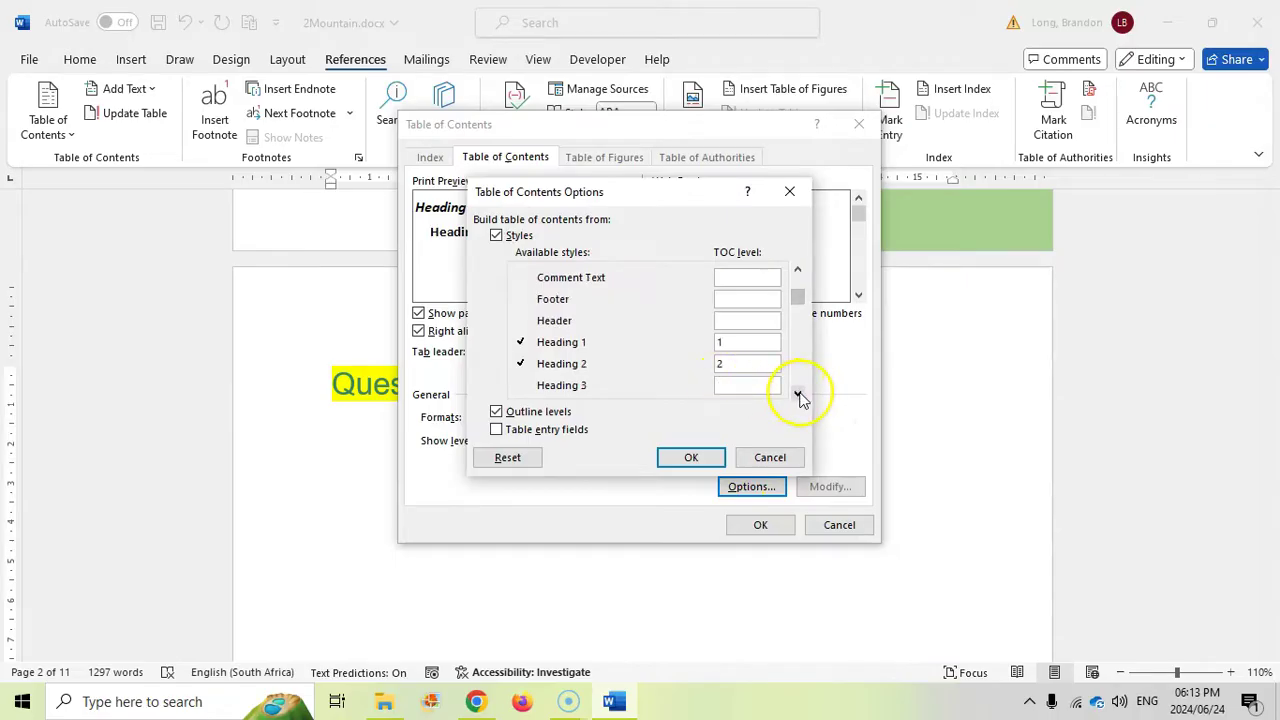
pyautogui.click(798, 395)
pyautogui.click(798, 395)
pyautogui.click(798, 395)
pyautogui.click(798, 395)
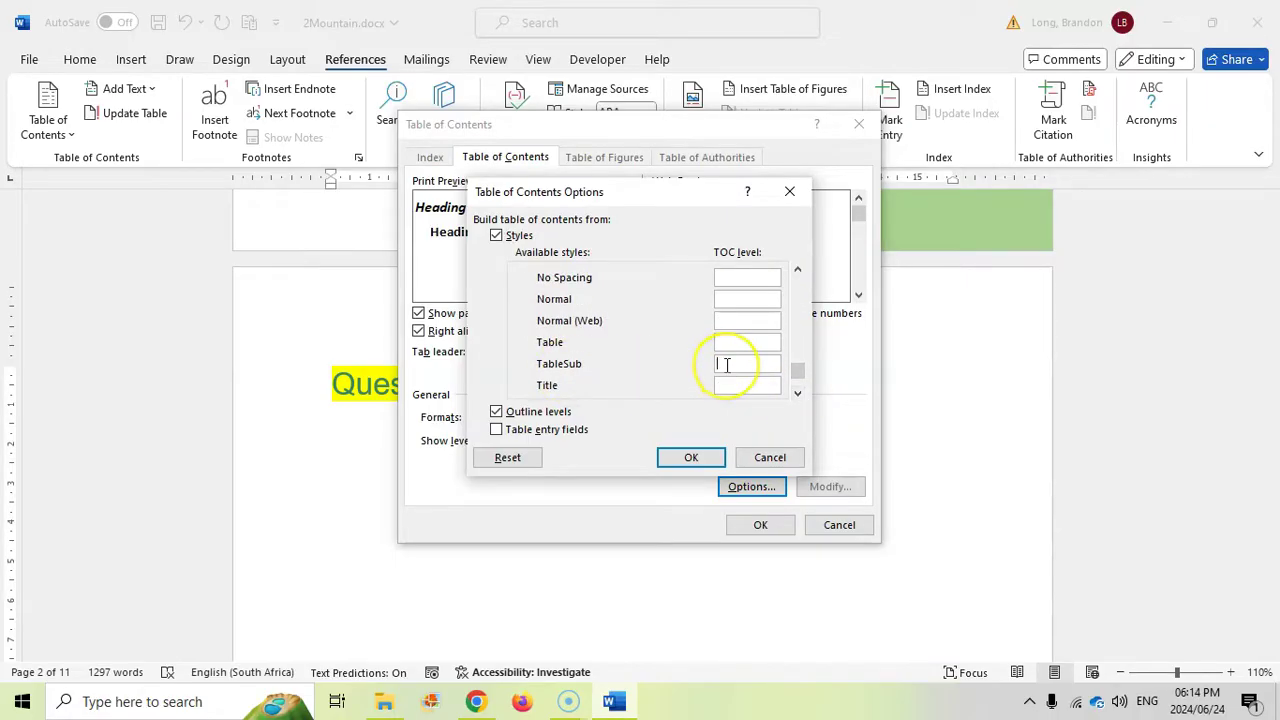
pyautogui.click(692, 458)
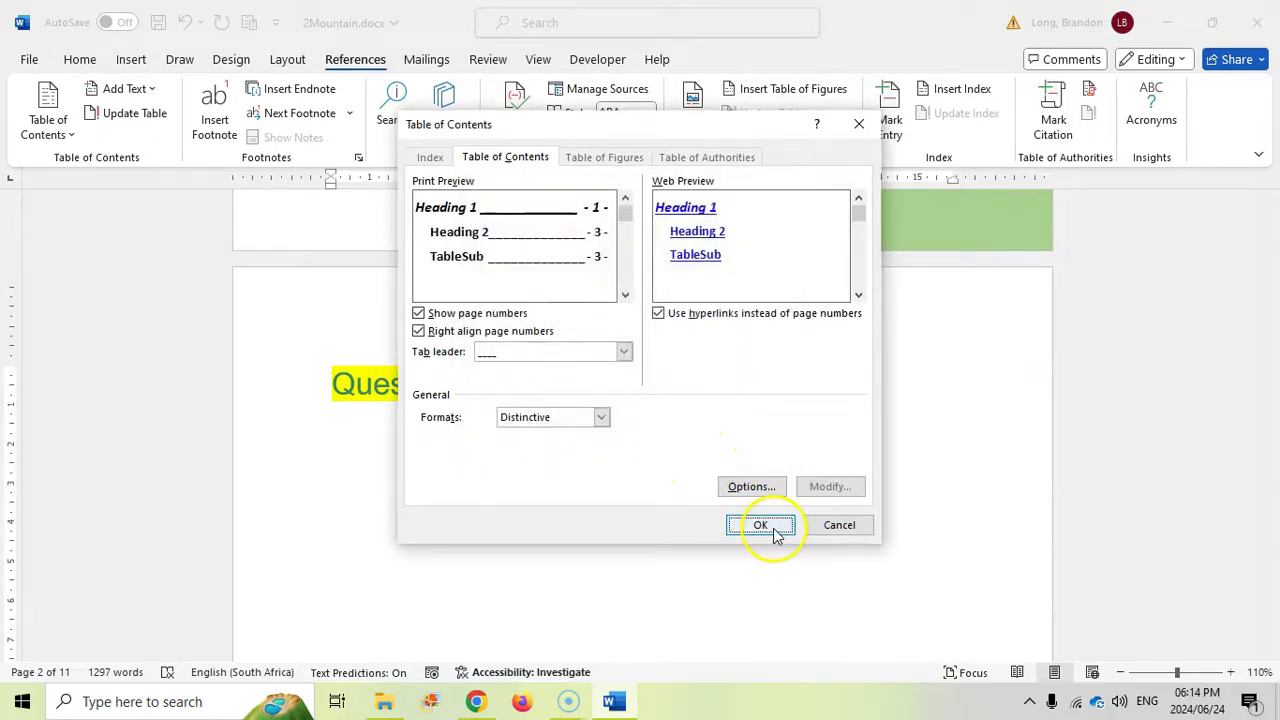
pyautogui.click(761, 525)
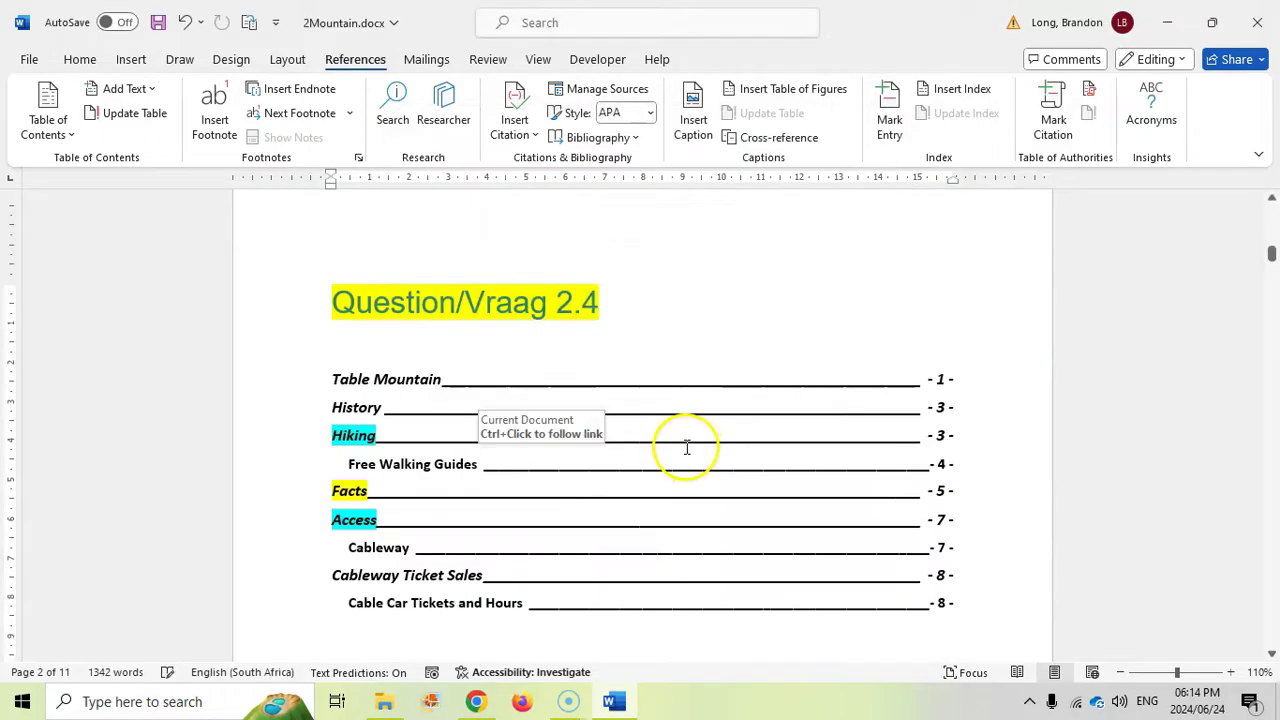
# Compare the inserted table of contents with the example in the exam PDF and read question 2.5.
pyautogui.click(478, 702)
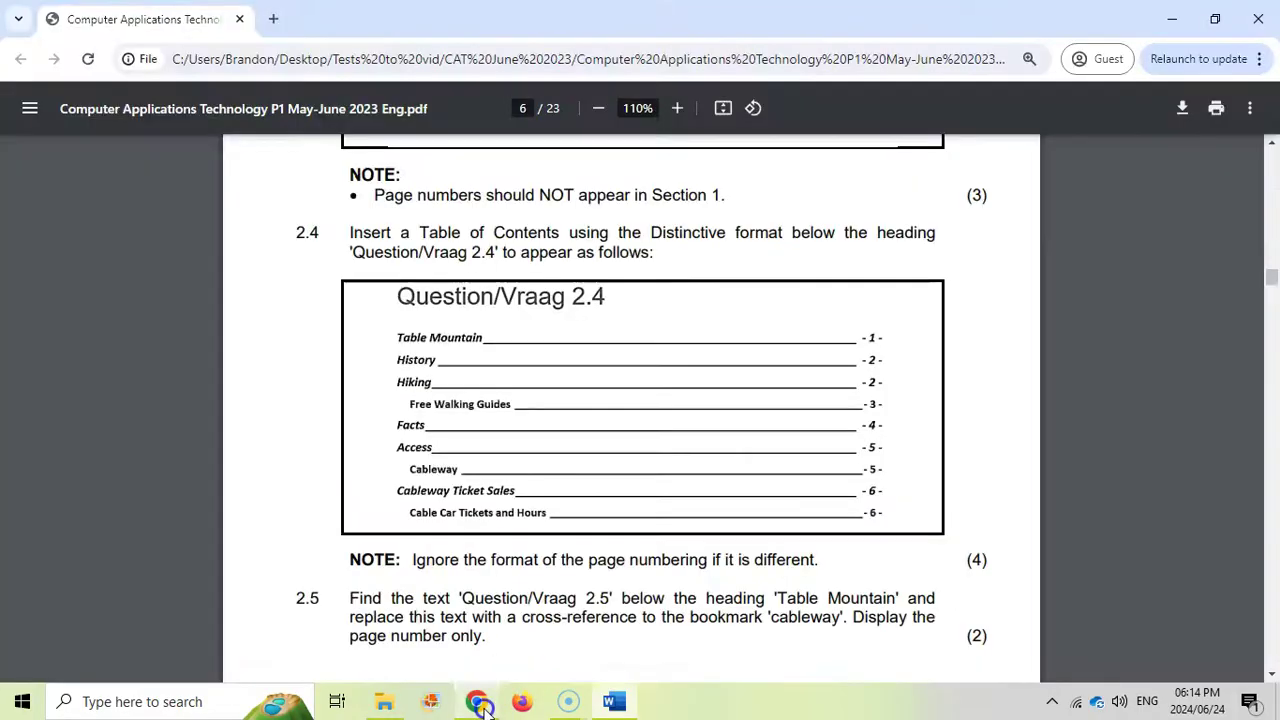
pyautogui.click(615, 702)
pyautogui.click(612, 700)
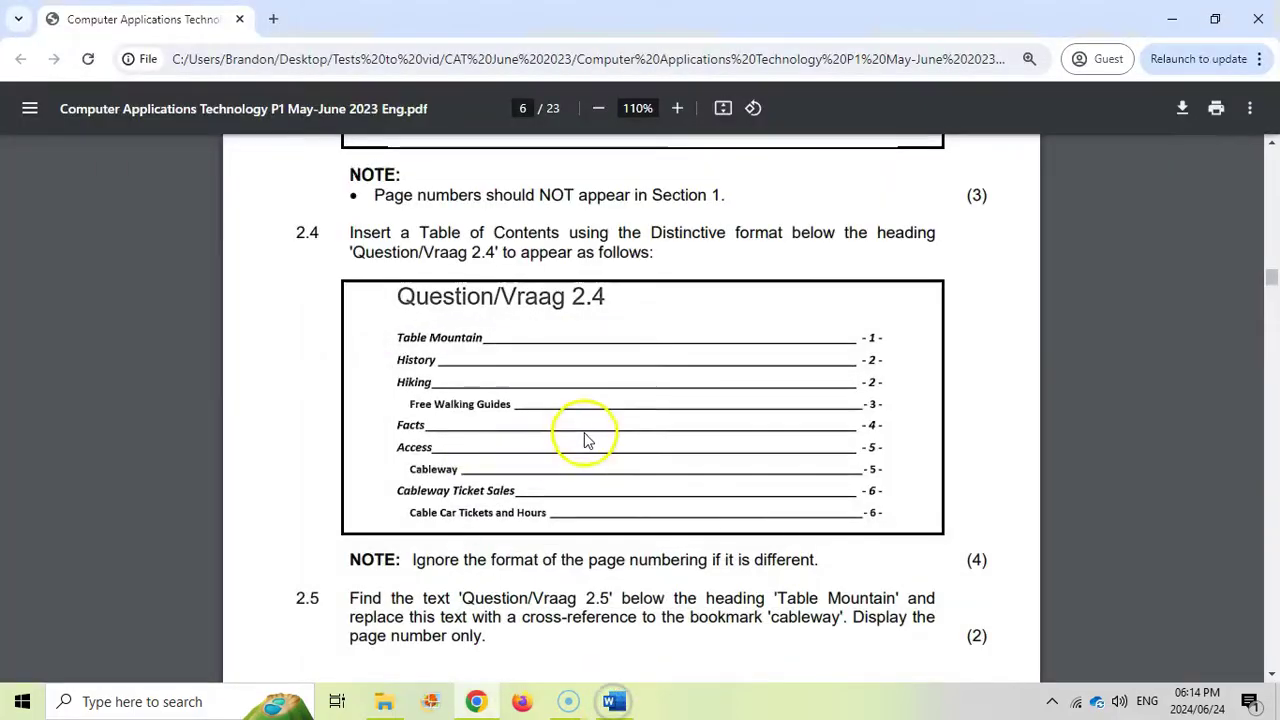
pyautogui.scroll(-4, 530, 432)
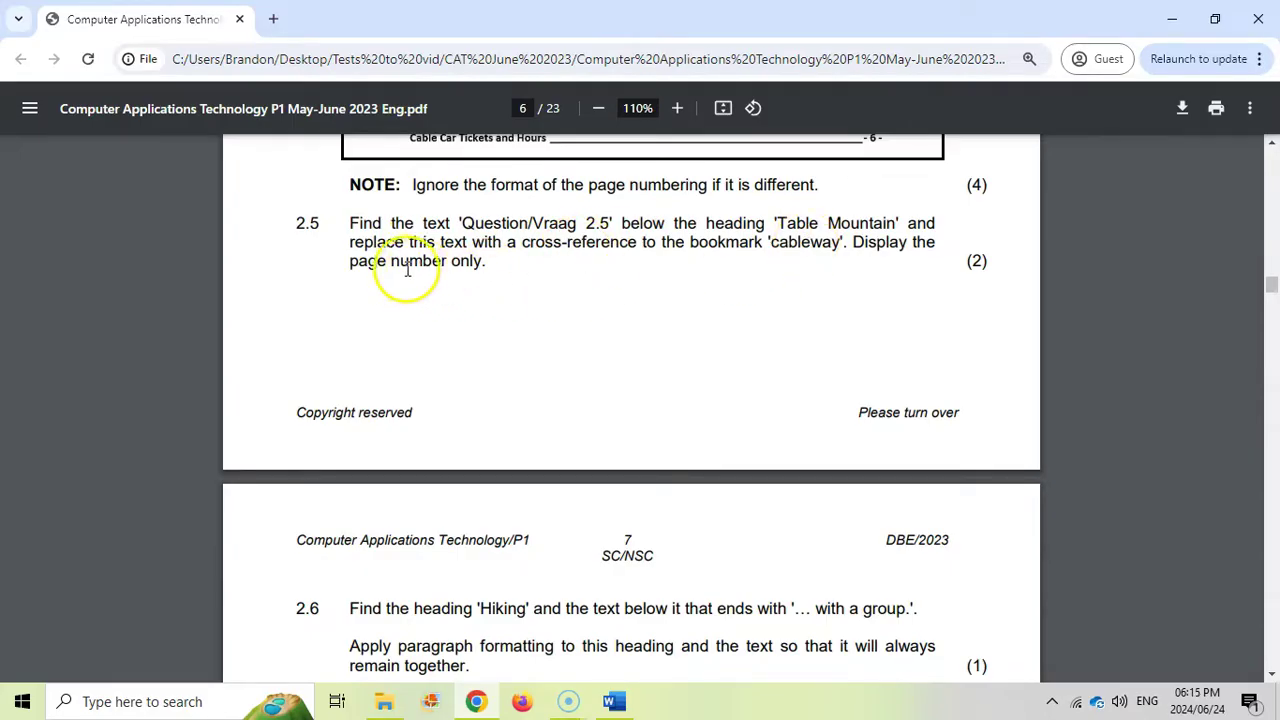
# Replace the text Question/Vraag 2.5 below the heading Table Mountain with a cross-reference showing only the page number of bookmark cableway.
pyautogui.click(612, 698)
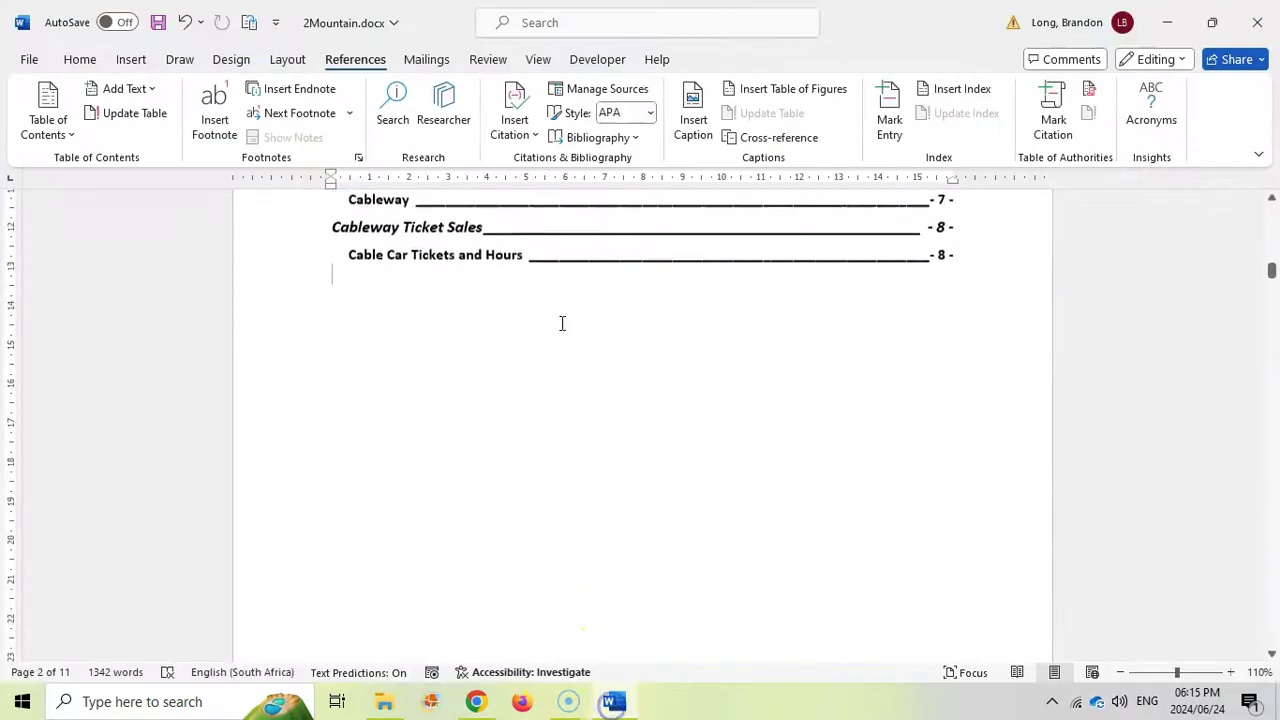
pyautogui.scroll(-5, 558, 330)
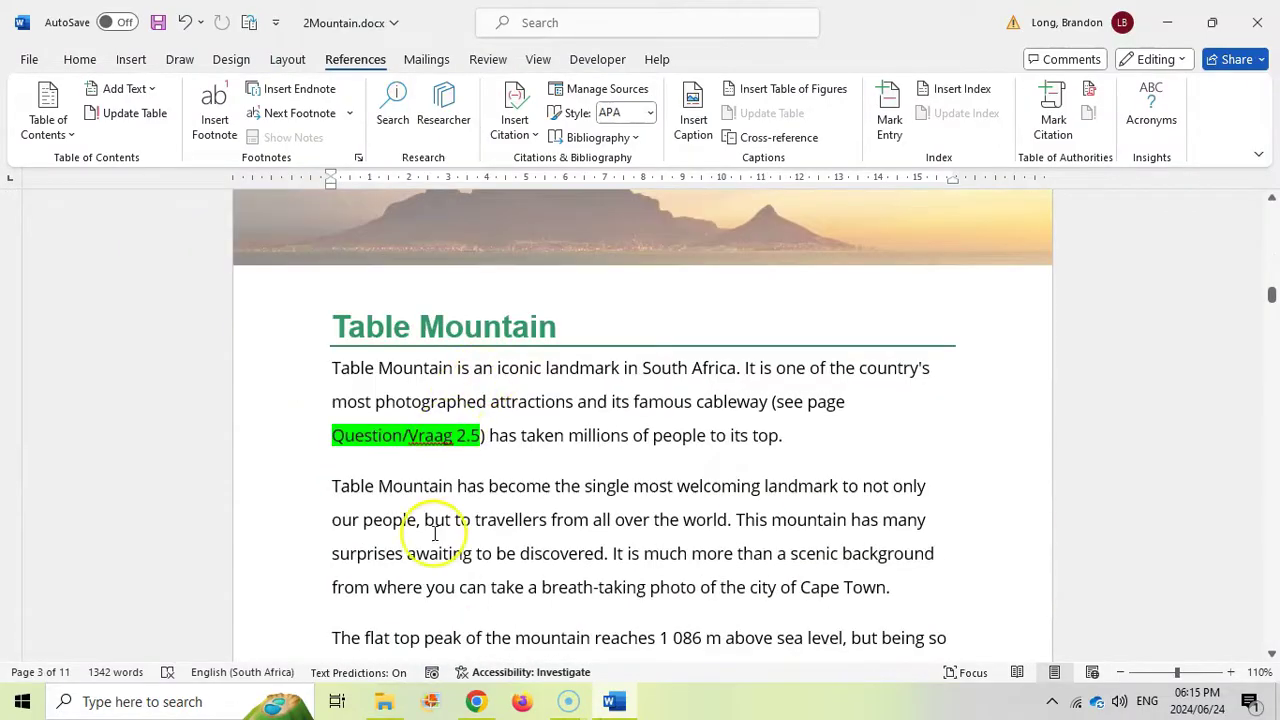
pyautogui.moveTo(330, 435); pyautogui.dragTo(486, 436)
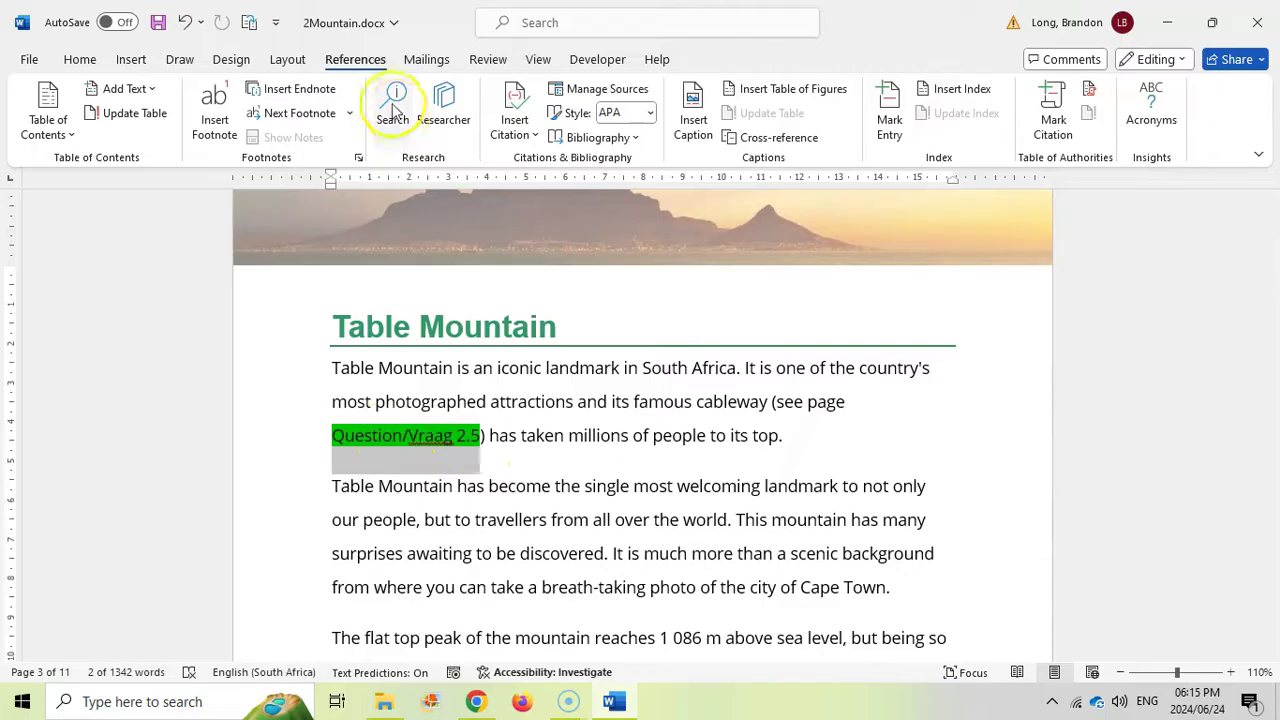
pyautogui.click(778, 140)
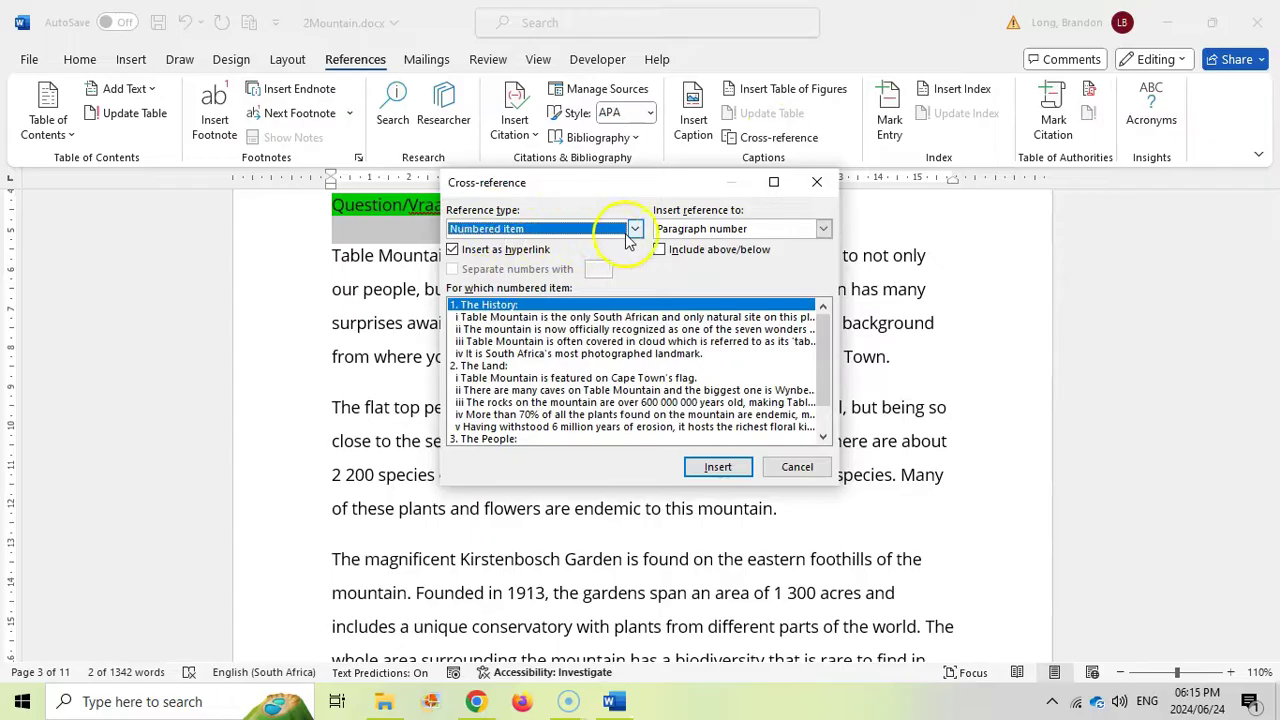
pyautogui.click(635, 231)
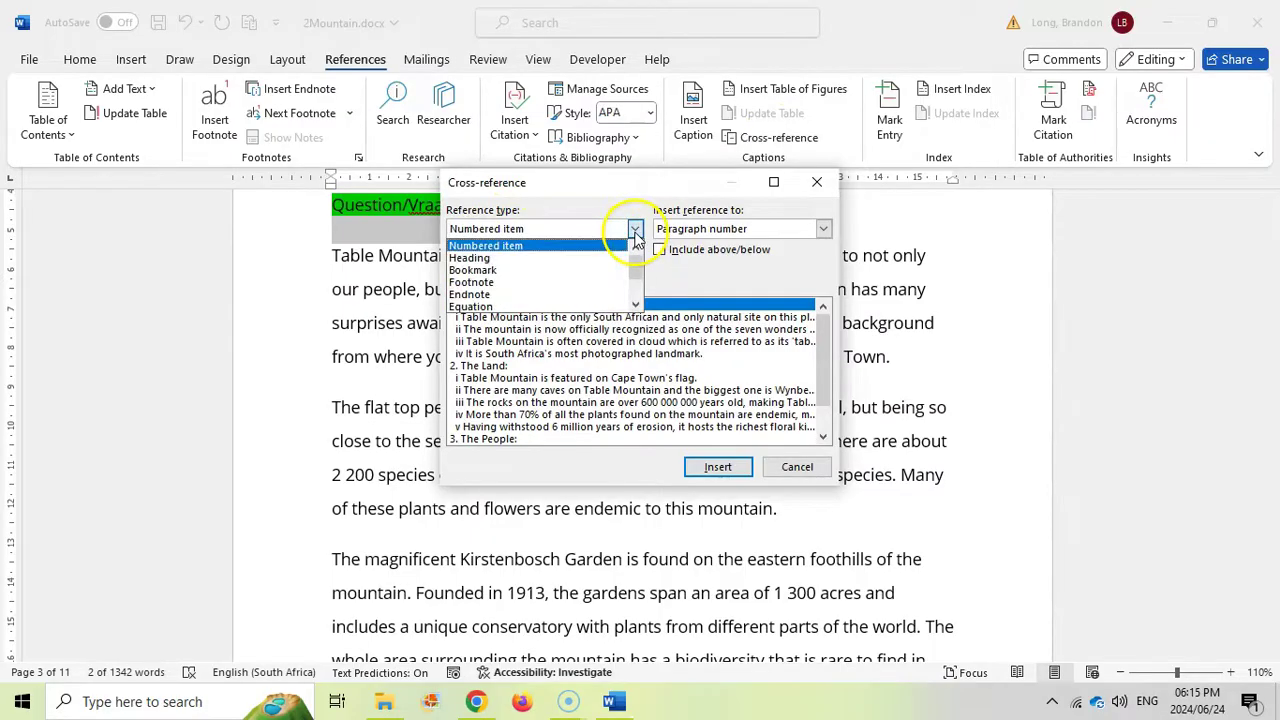
pyautogui.click(505, 267)
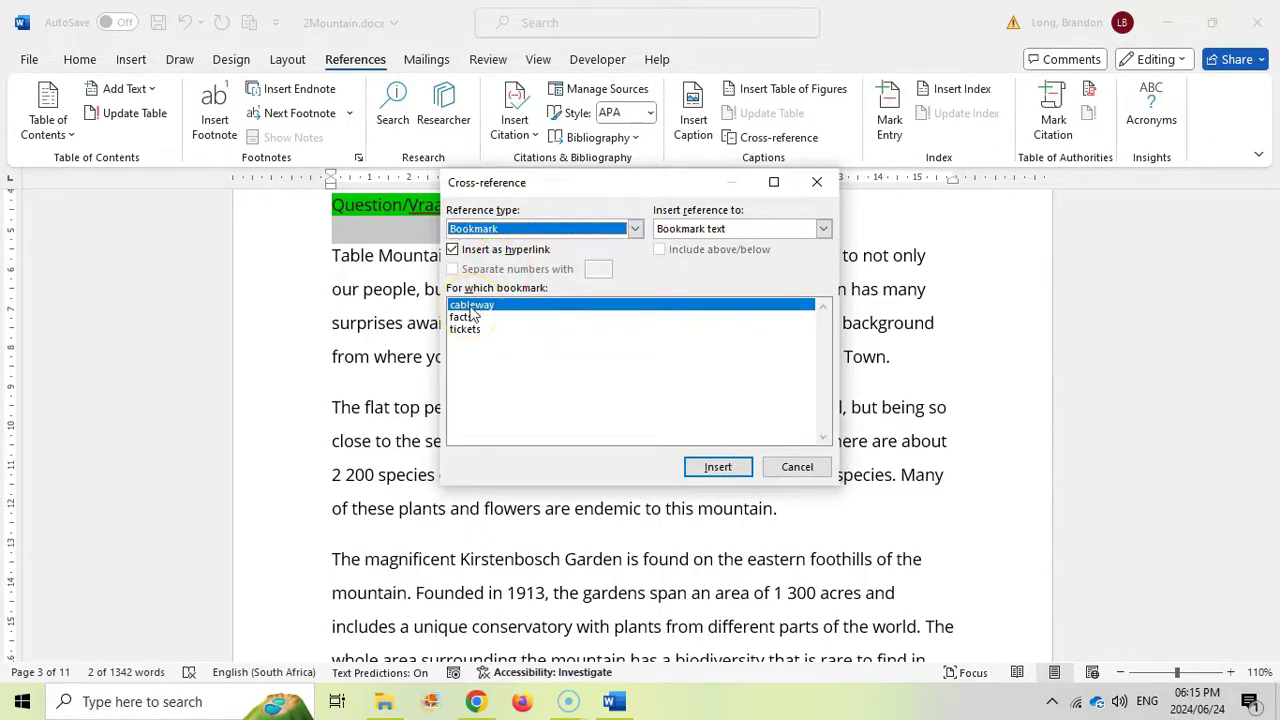
pyautogui.click(472, 310)
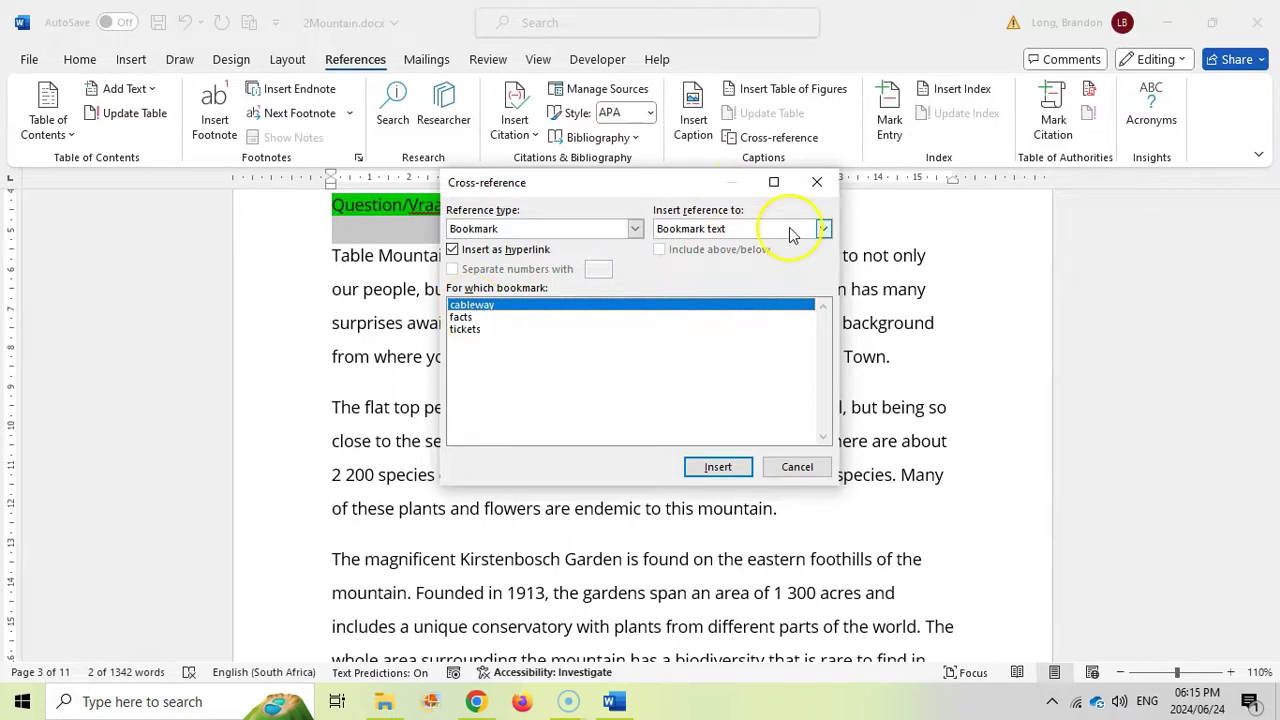
pyautogui.click(822, 229)
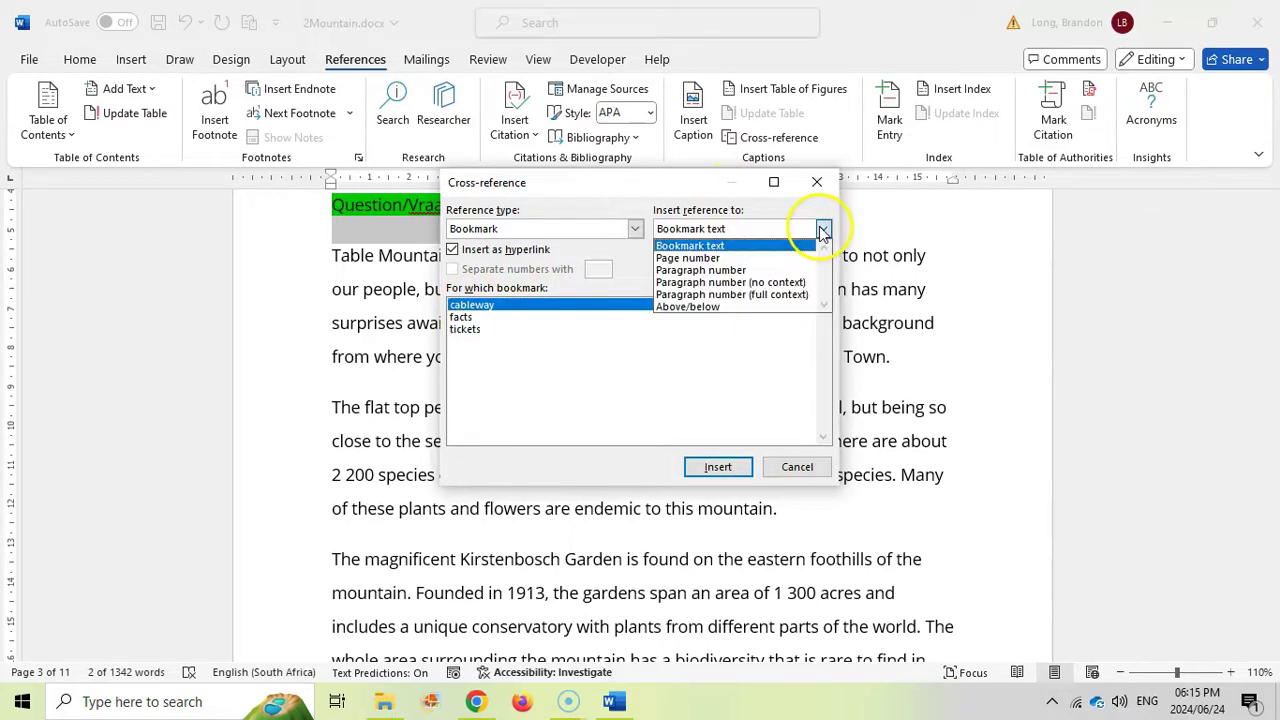
pyautogui.click(714, 262)
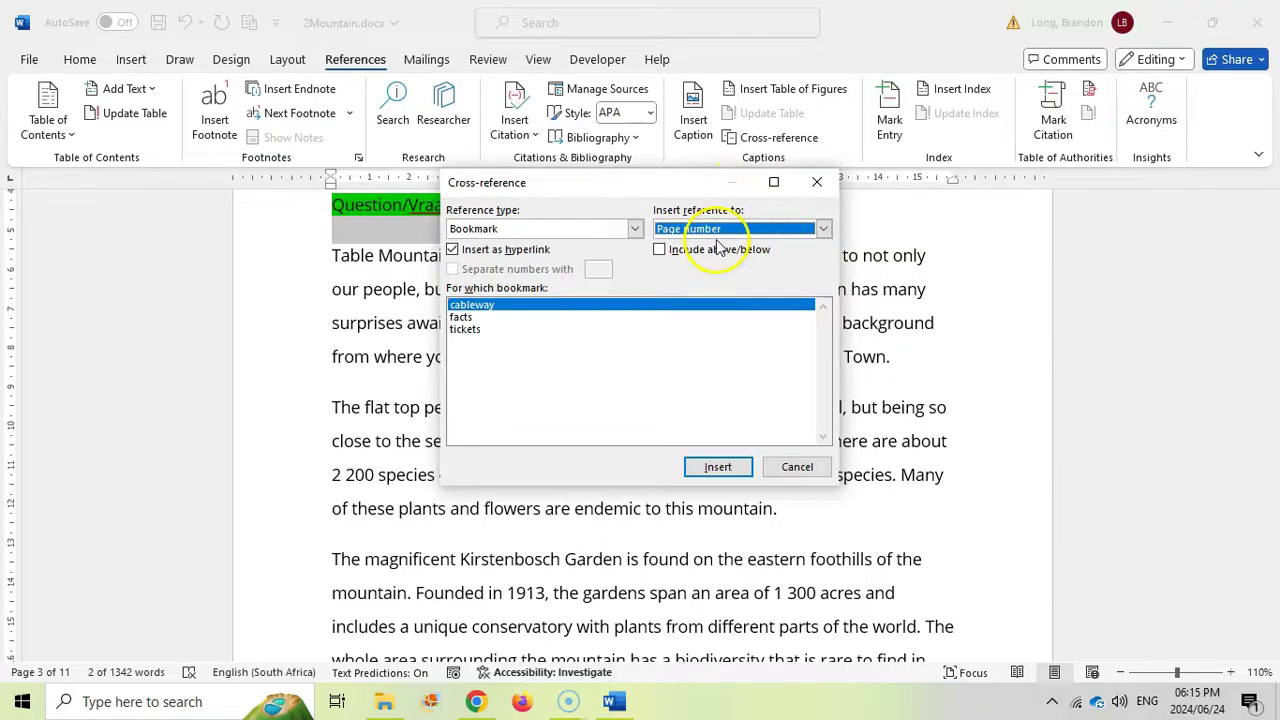
pyautogui.click(718, 468)
pyautogui.click(797, 467)
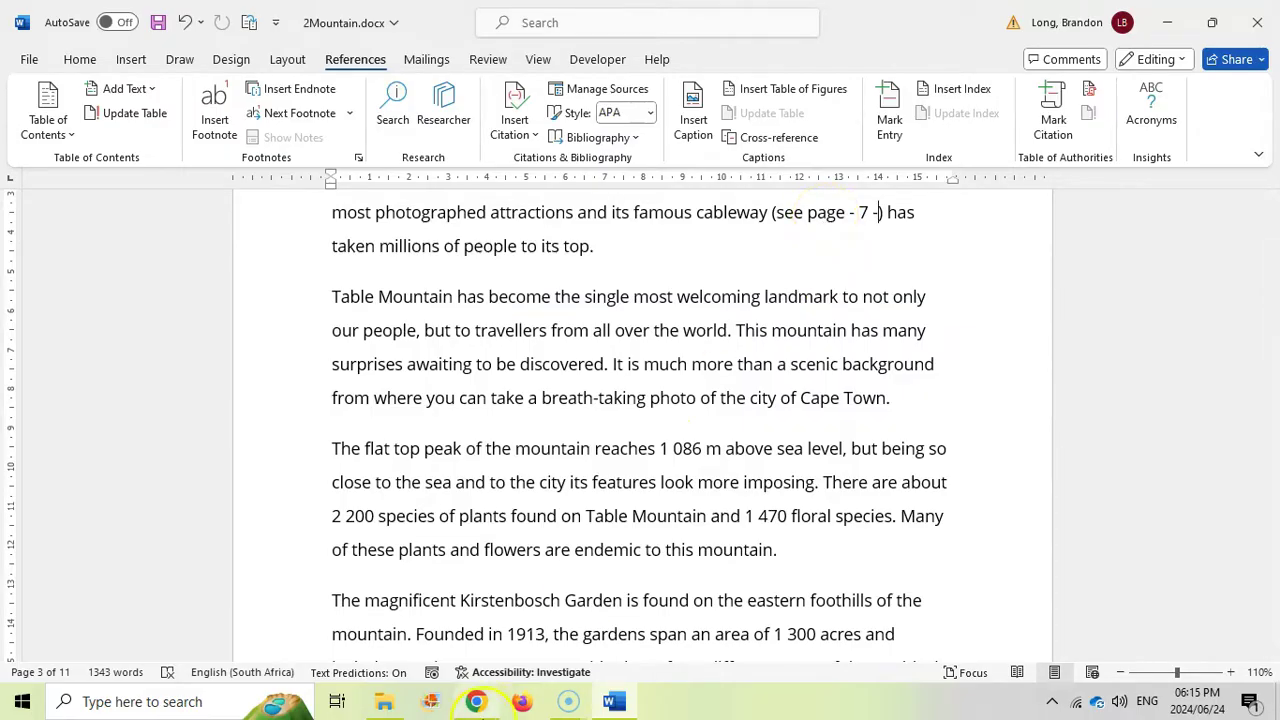
# Read question 2.6 in the exam PDF and select the Hiking heading in 2Mountain.docx with its text up to "with a group.".
pyautogui.hotkey('alt', 'Tab')
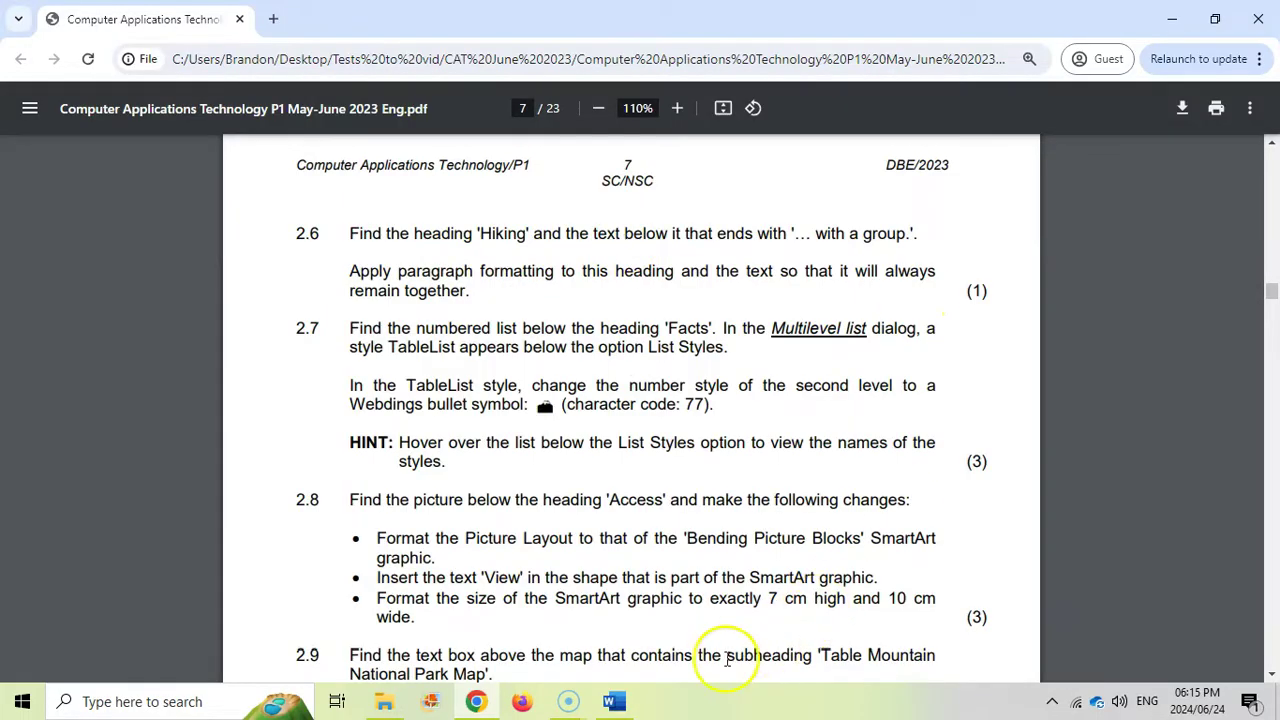
pyautogui.hotkey('alt', 'Tab')
pyautogui.scroll(-15, 580, 290)
pyautogui.scroll(-10, 570, 290)
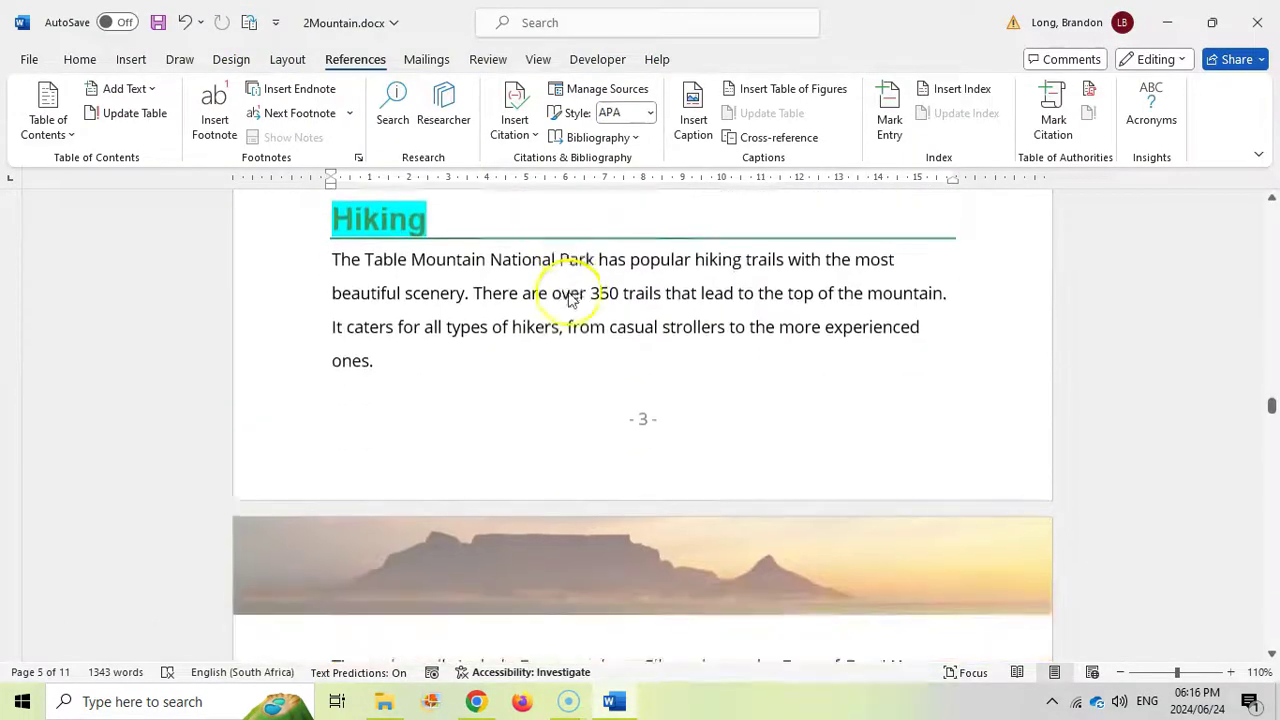
pyautogui.moveTo(730, 561); pyautogui.dragTo(350, 265)
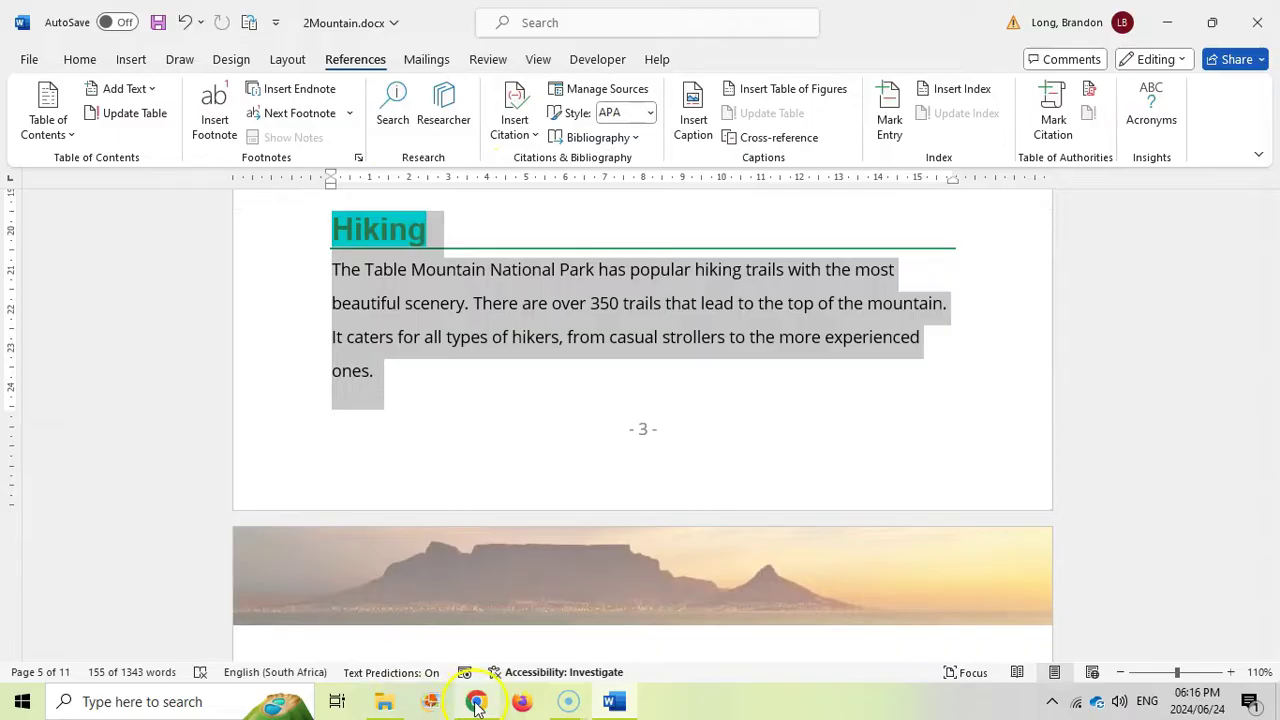
pyautogui.click(475, 701)
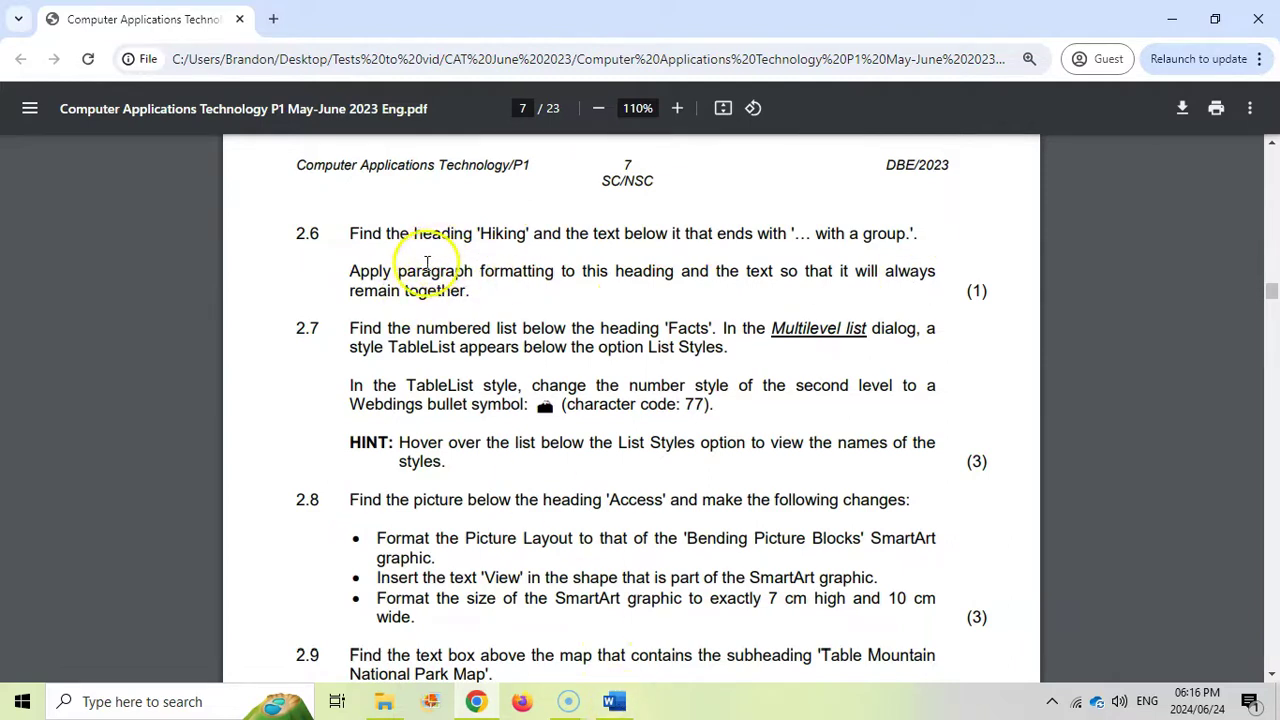
pyautogui.click(615, 703)
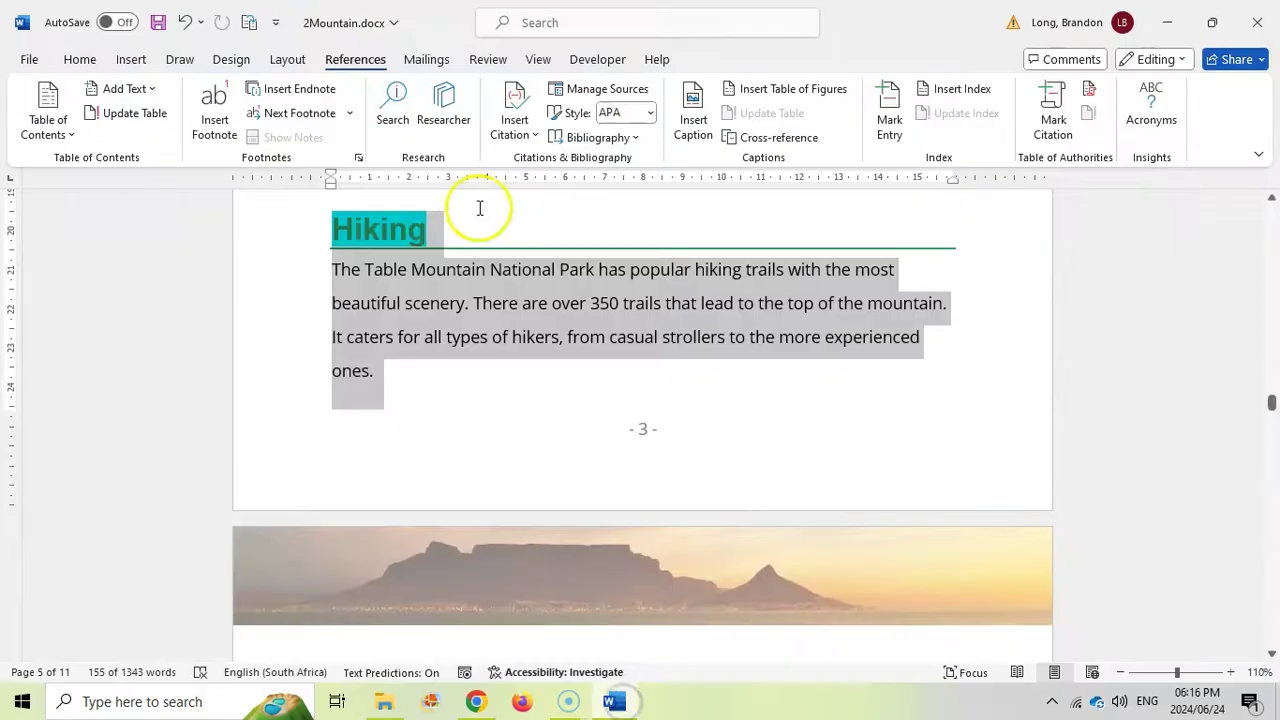
# Apply Keep with next and Keep lines together to the selected Hiking section and check its pagination.
pyautogui.click(84, 62)
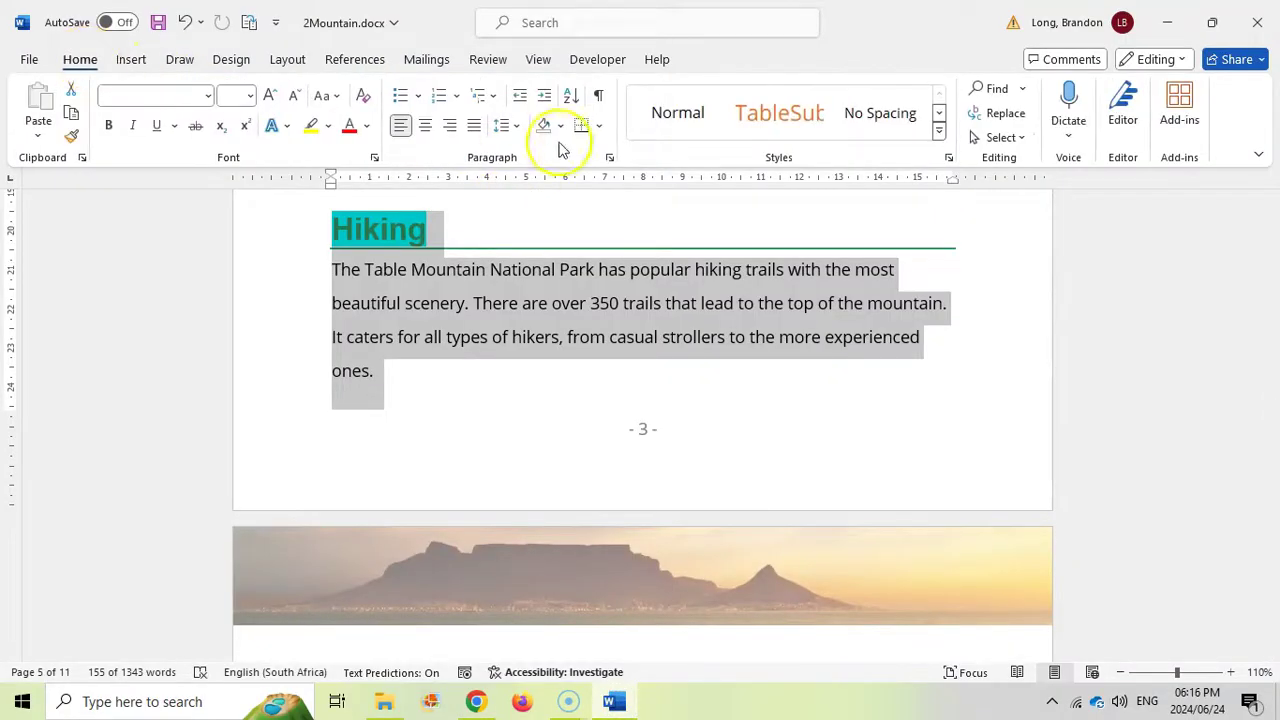
pyautogui.rightClick(543, 283)
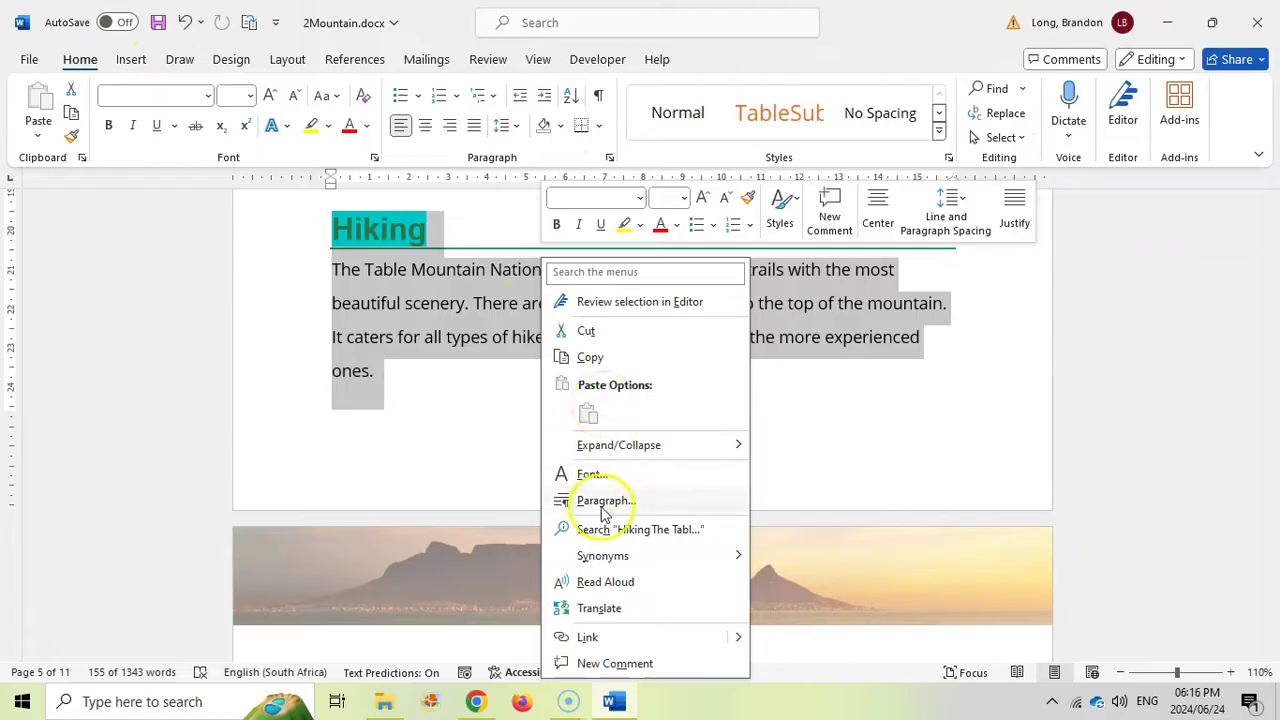
pyautogui.click(601, 501)
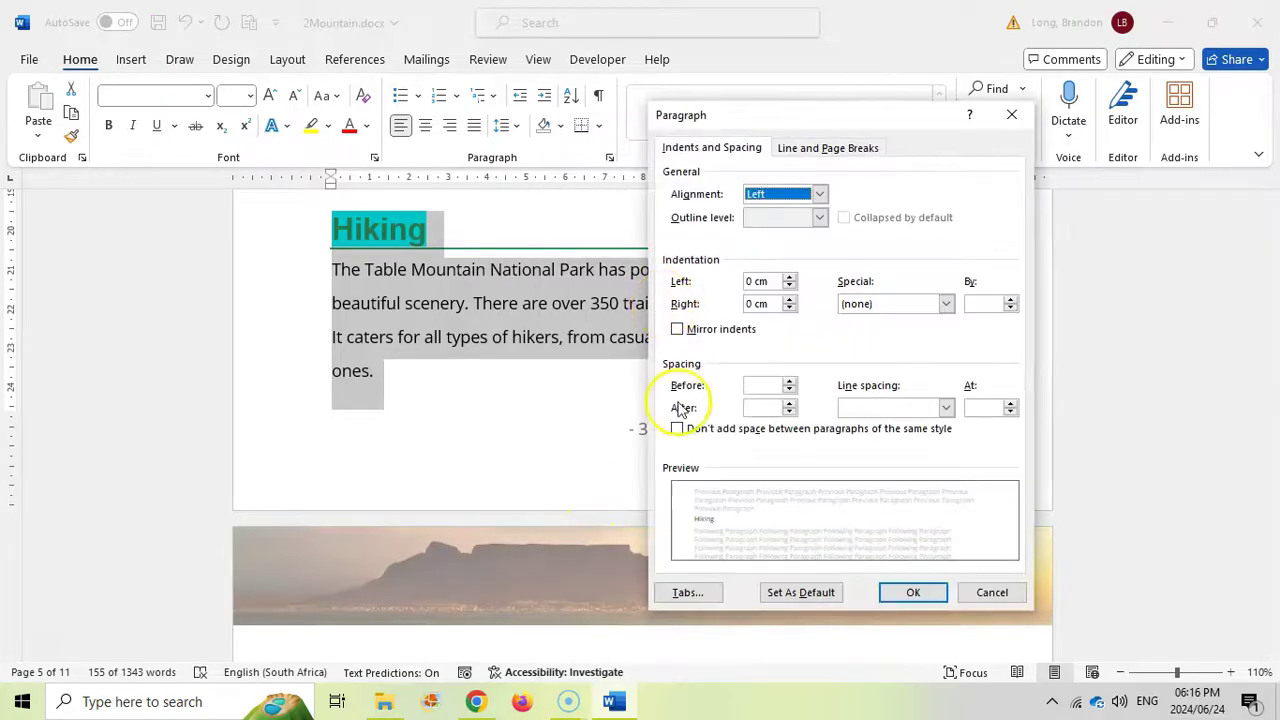
pyautogui.click(826, 152)
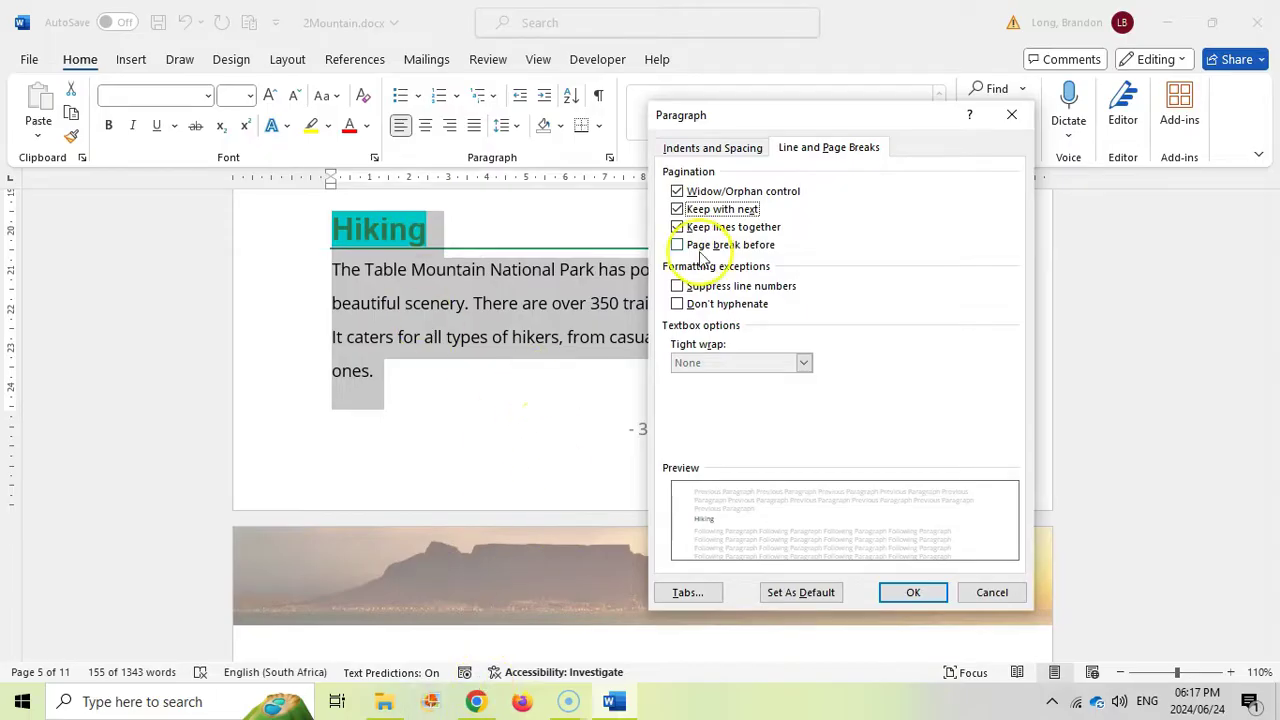
pyautogui.click(915, 592)
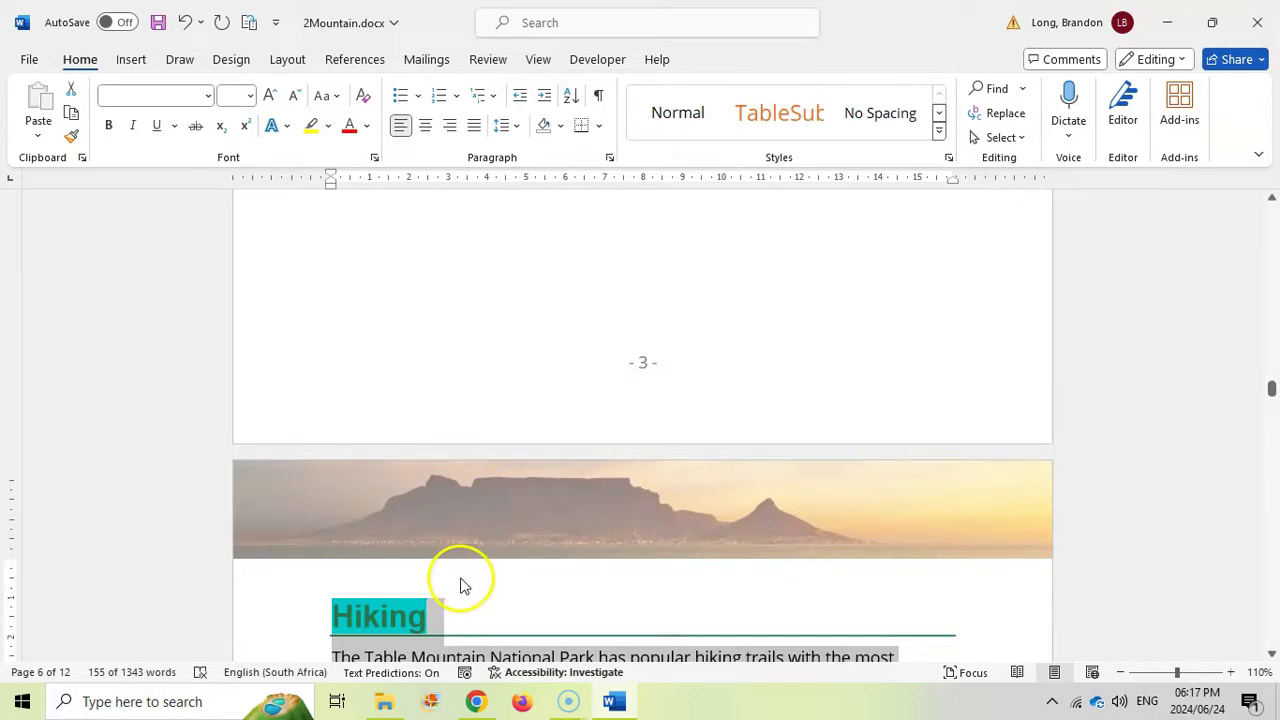
pyautogui.scroll(-3, 460, 570)
pyautogui.scroll(-6, 424, 489)
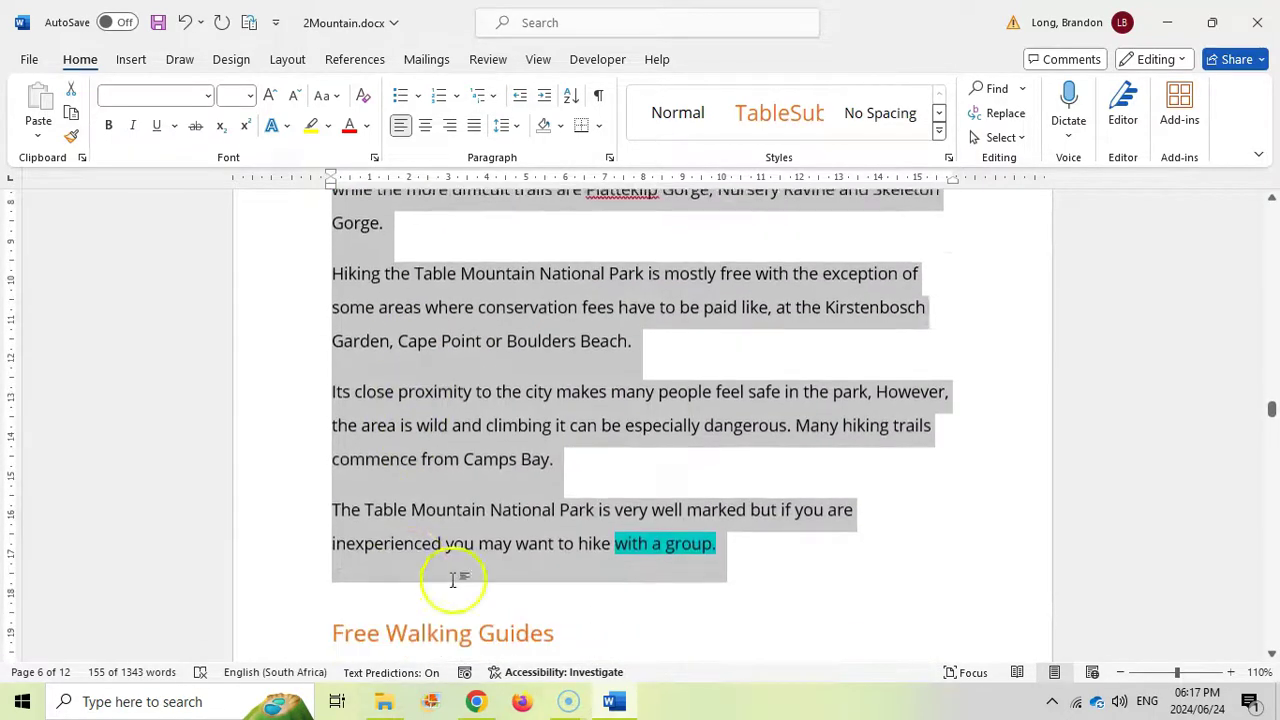
# Read question 2.7 in the exam PDF, then select the numbered list below the heading Facts and apply the TableList list style.
pyautogui.hotkey('alt', 'Tab')
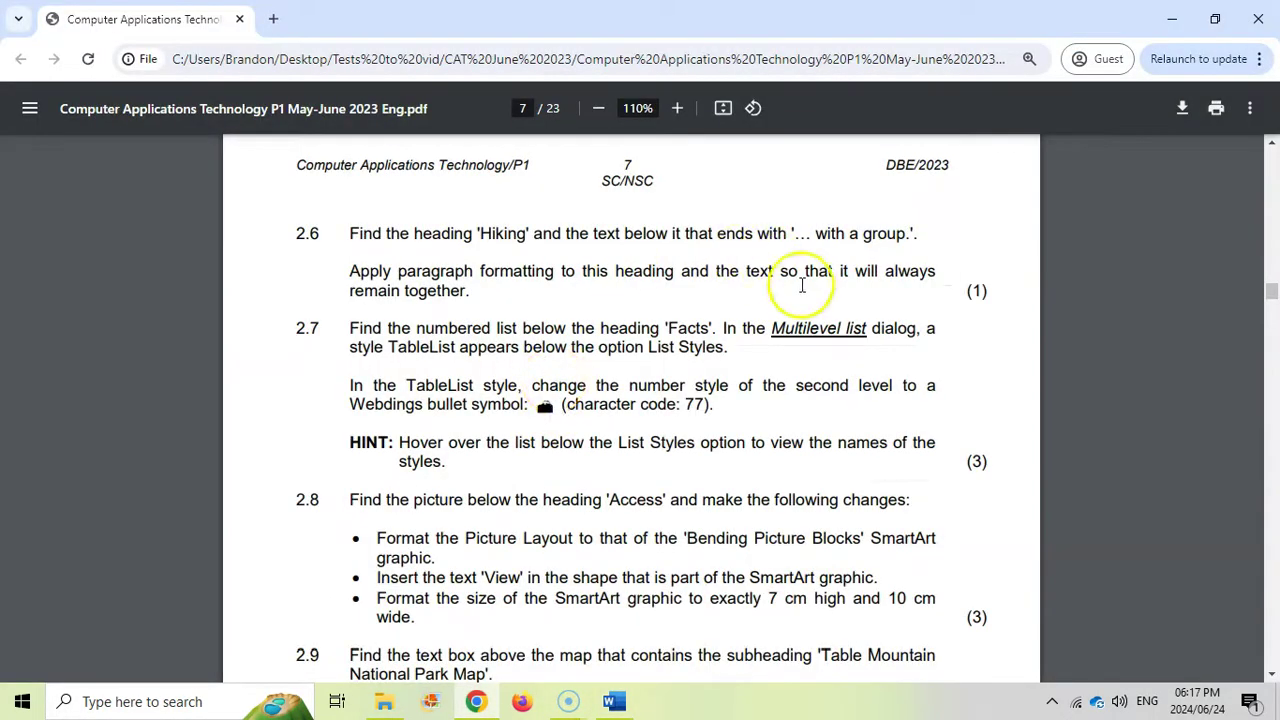
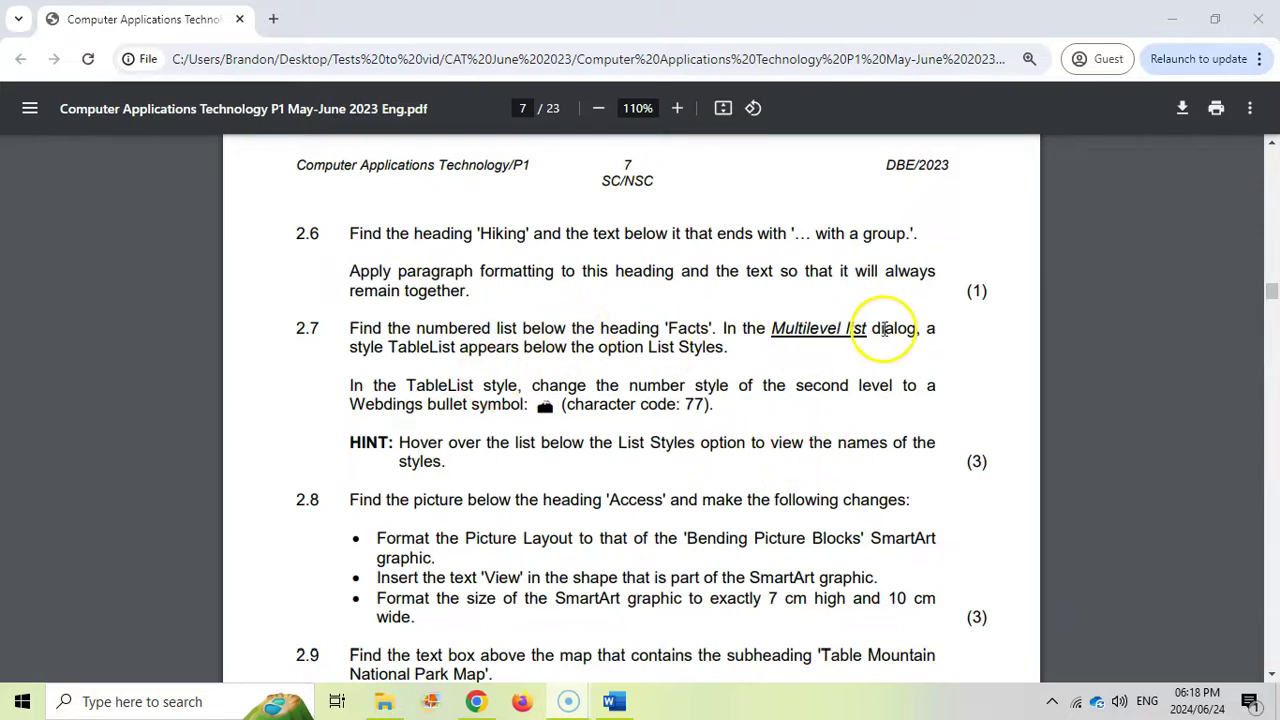
pyautogui.click(614, 702)
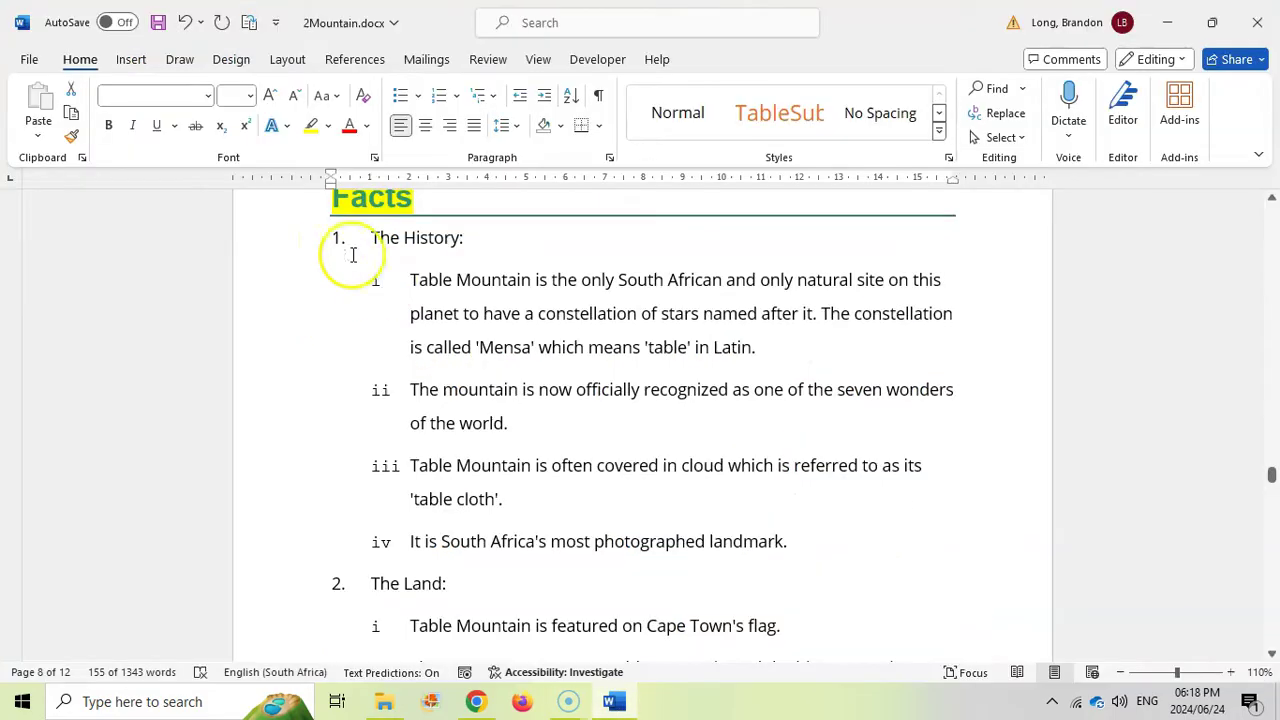
pyautogui.moveTo(372, 240); pyautogui.dragTo(717, 423)
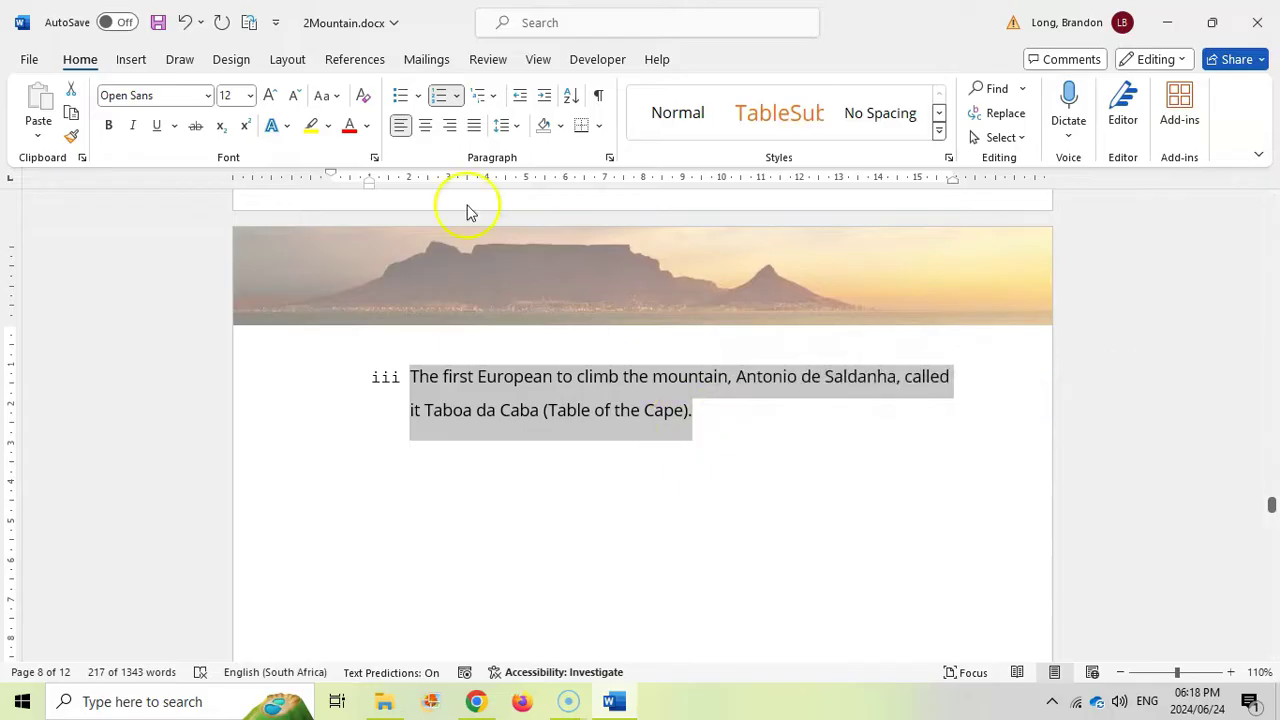
pyautogui.click(495, 97)
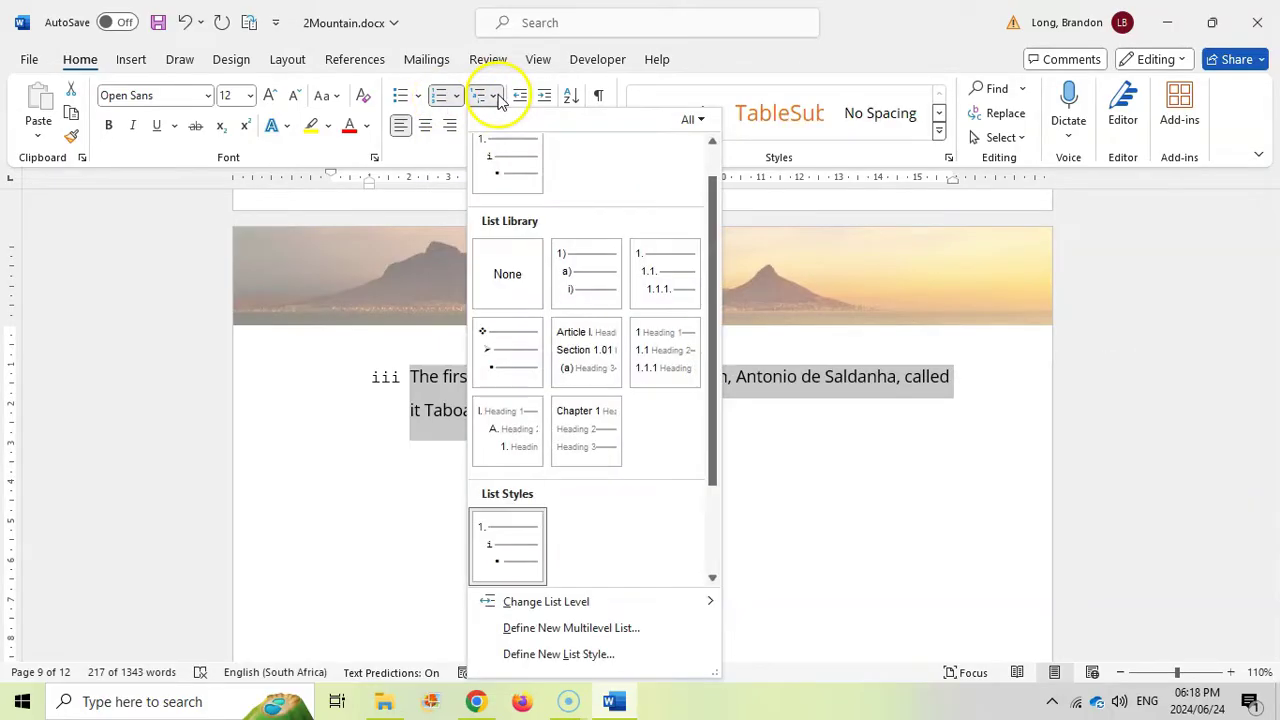
pyautogui.click(510, 537)
pyautogui.scroll(4, 478, 396)
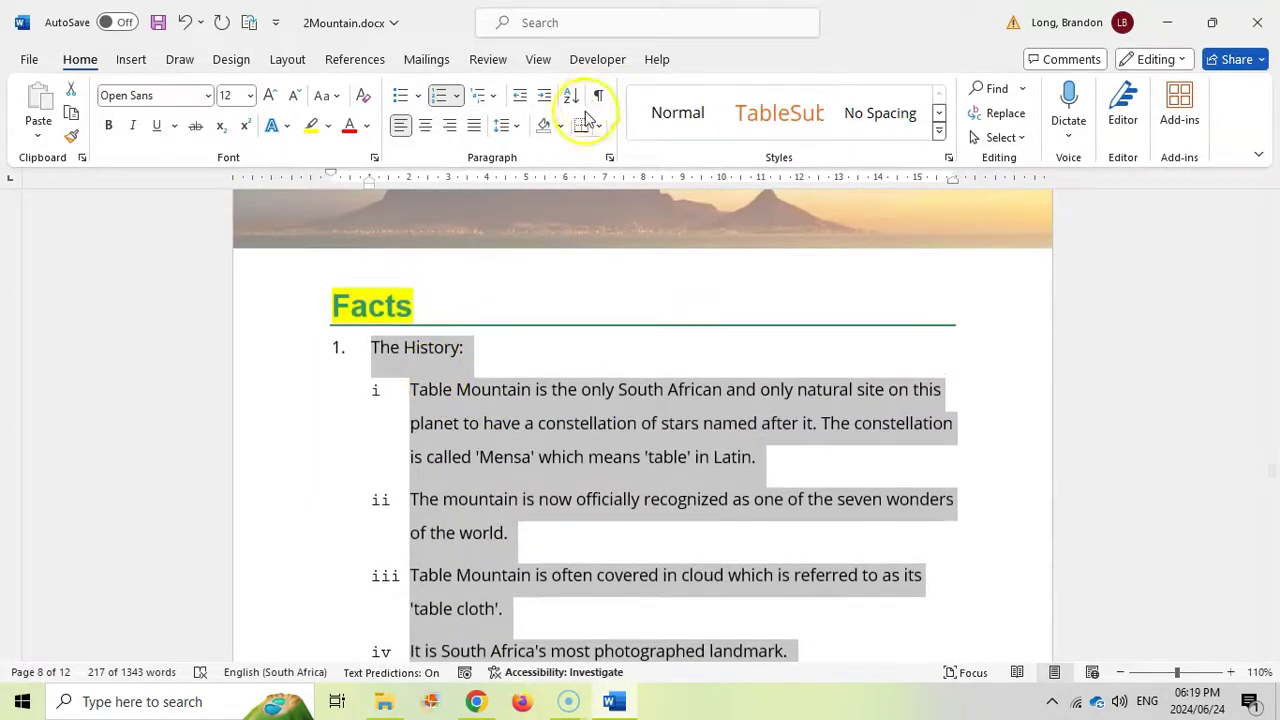
# Open the TableList list style for modification and apply its formatting to the 2nd level.
pyautogui.click(480, 95)
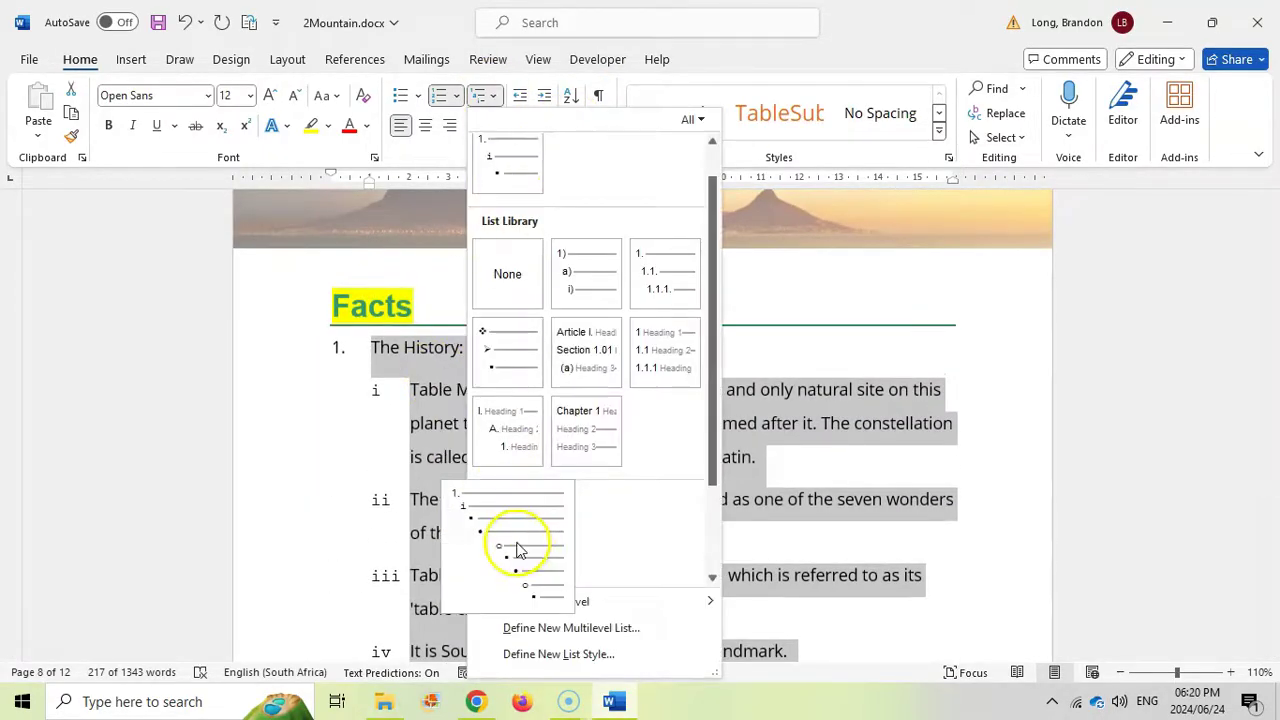
pyautogui.rightClick(516, 549)
pyautogui.click(562, 551)
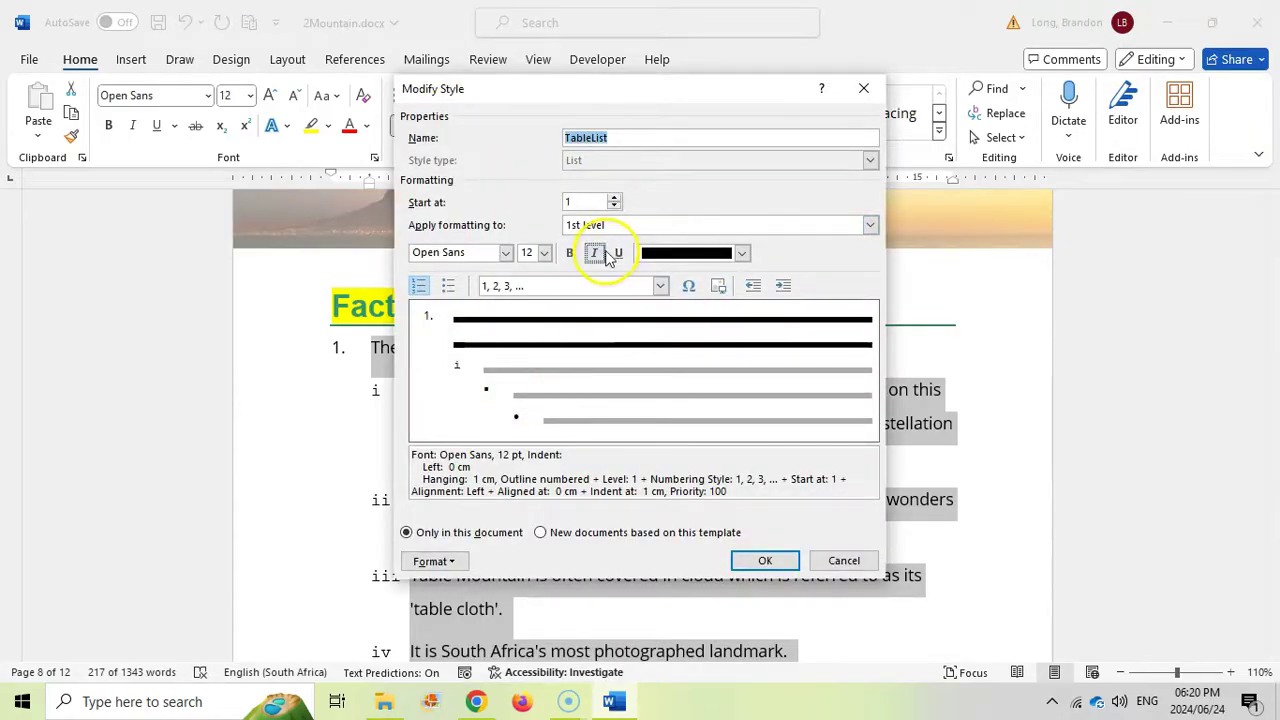
pyautogui.click(630, 229)
pyautogui.click(622, 252)
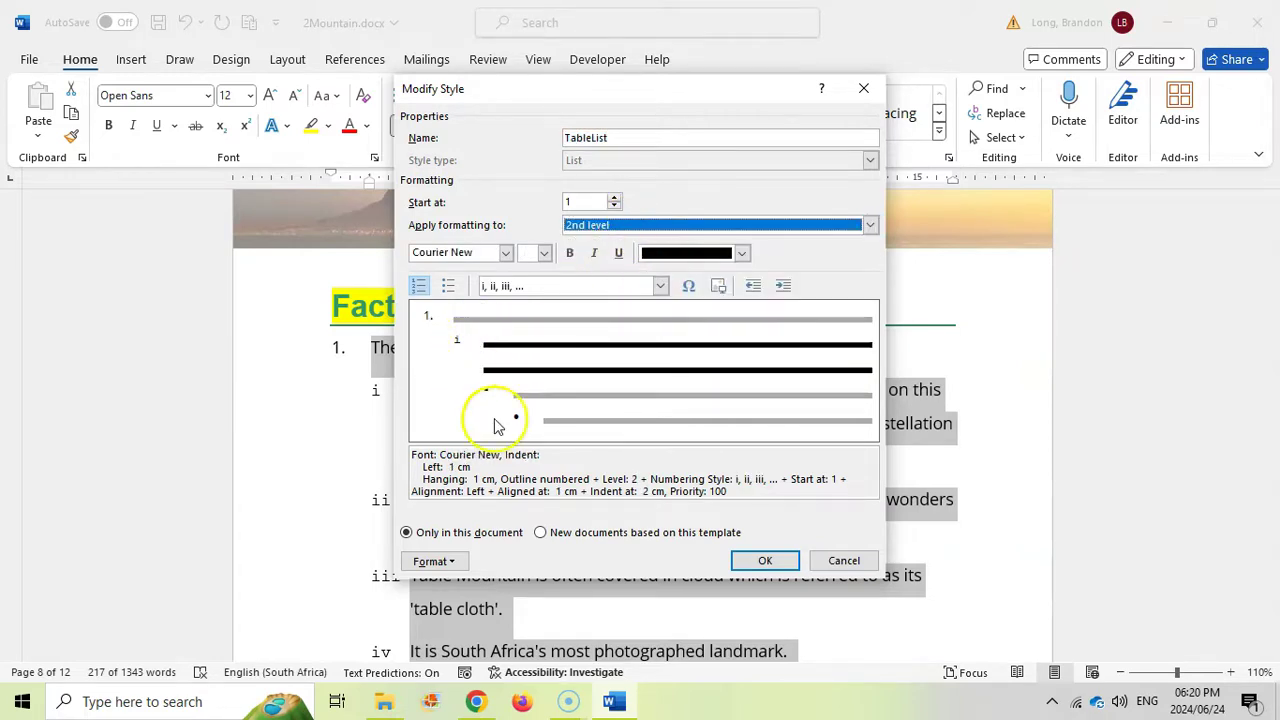
# Recheck question 2.7 in the exam PDF, set TableList's 2nd-level bullet to Webdings character code 77, and review the Facts list.
pyautogui.click(520, 704)
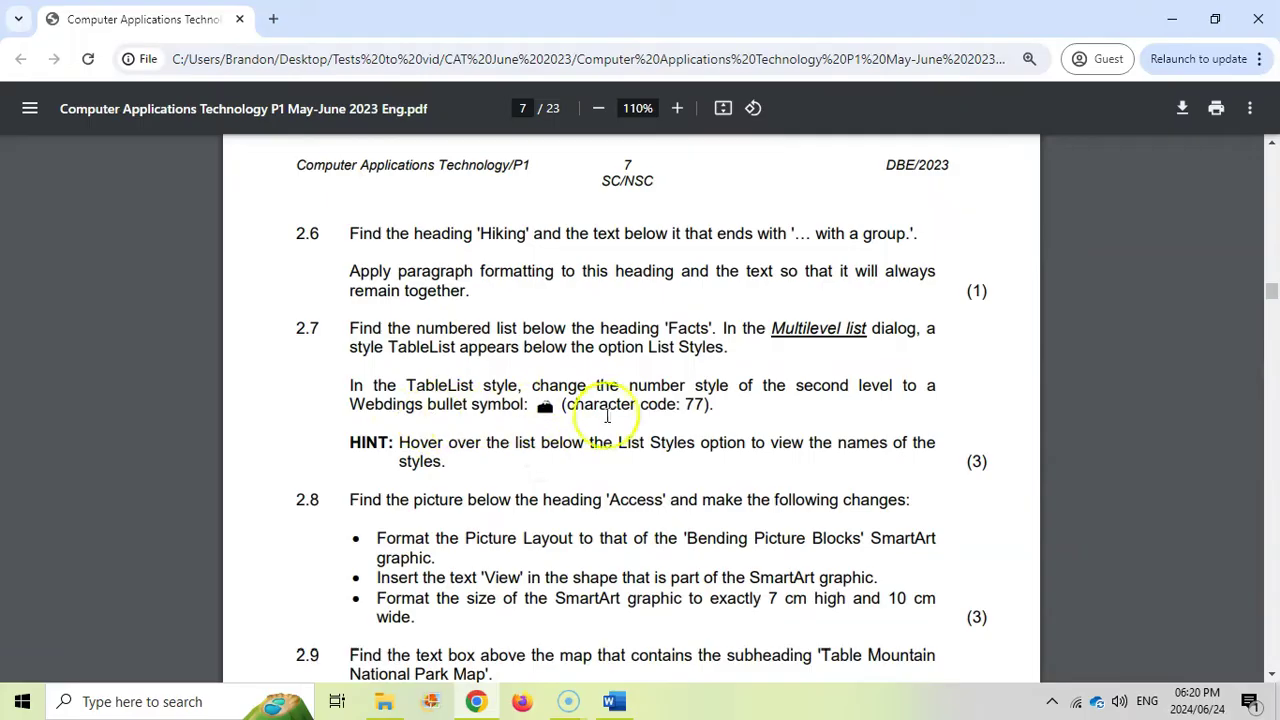
pyautogui.click(614, 702)
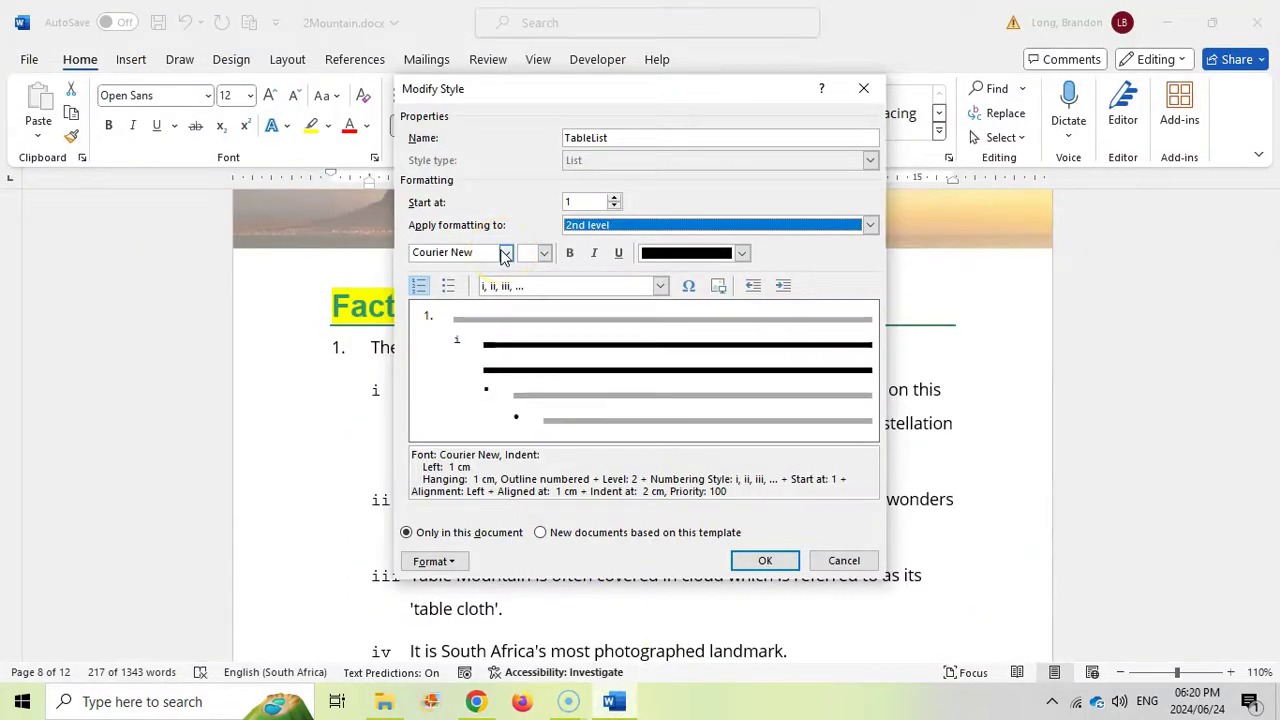
pyautogui.click(689, 287)
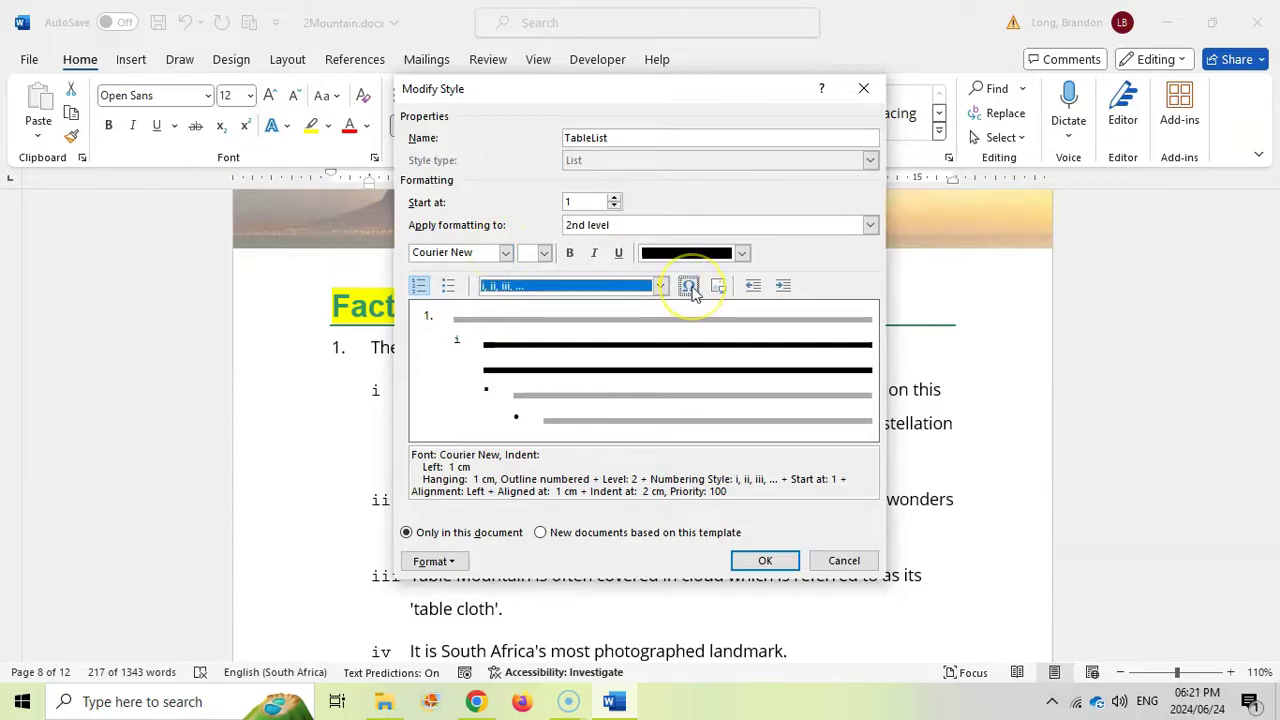
pyautogui.click(693, 290)
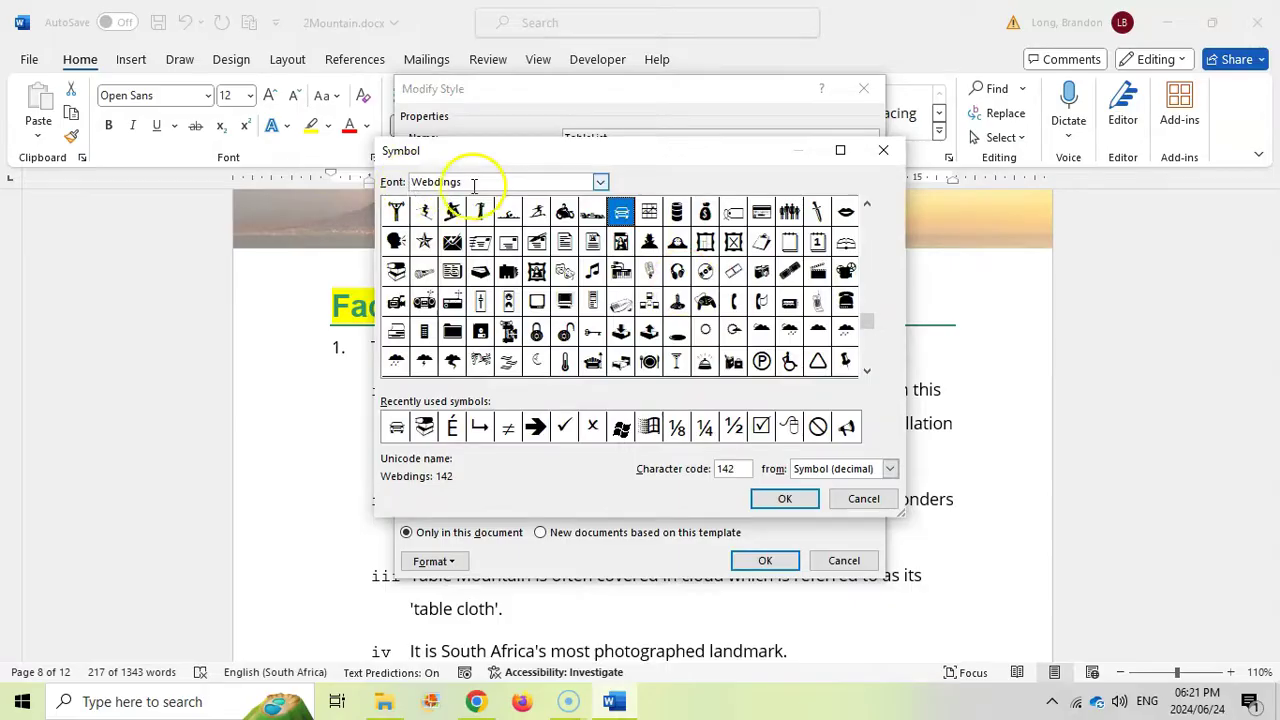
pyautogui.moveTo(739, 468); pyautogui.dragTo(704, 474)
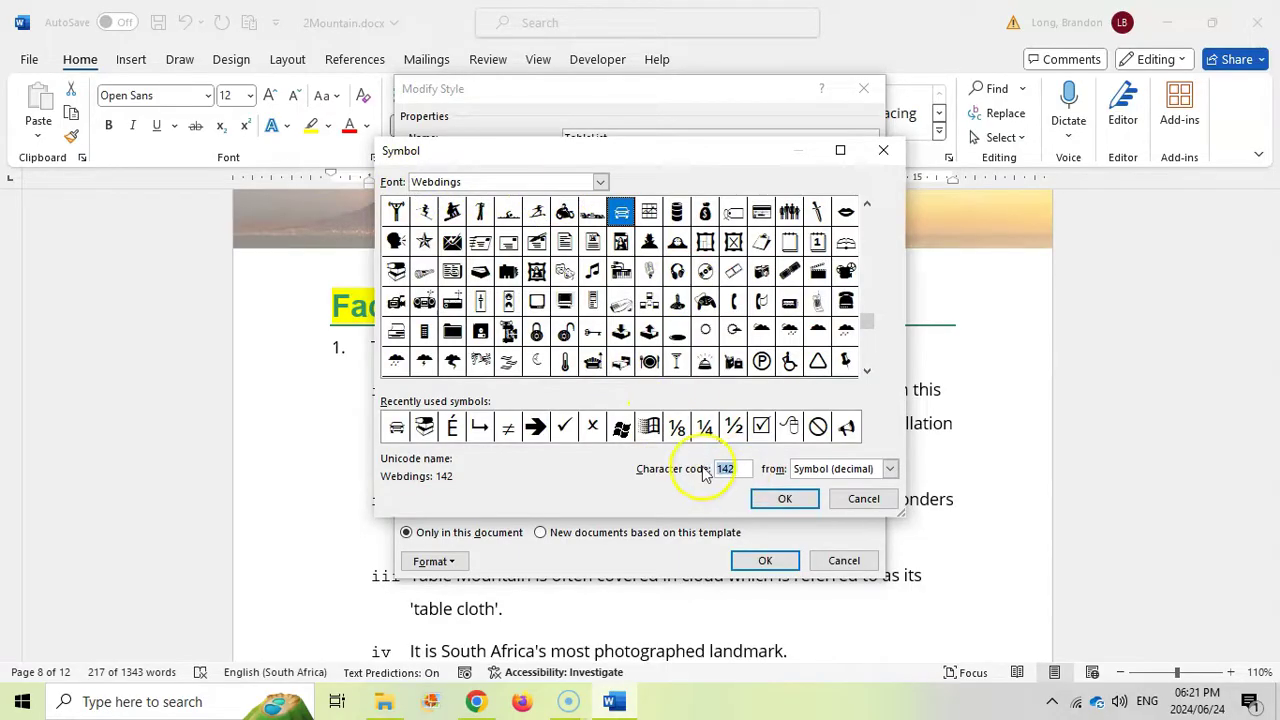
pyautogui.write('77')
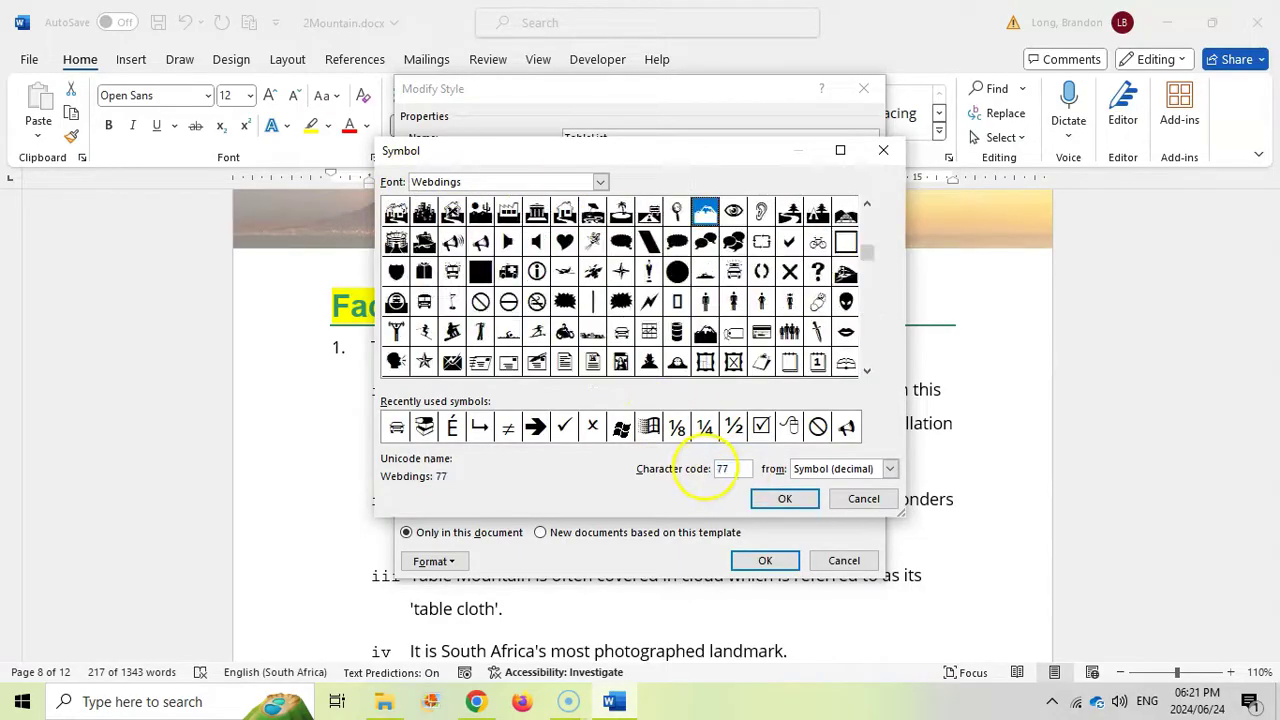
pyautogui.click(600, 182)
pyautogui.click(480, 274)
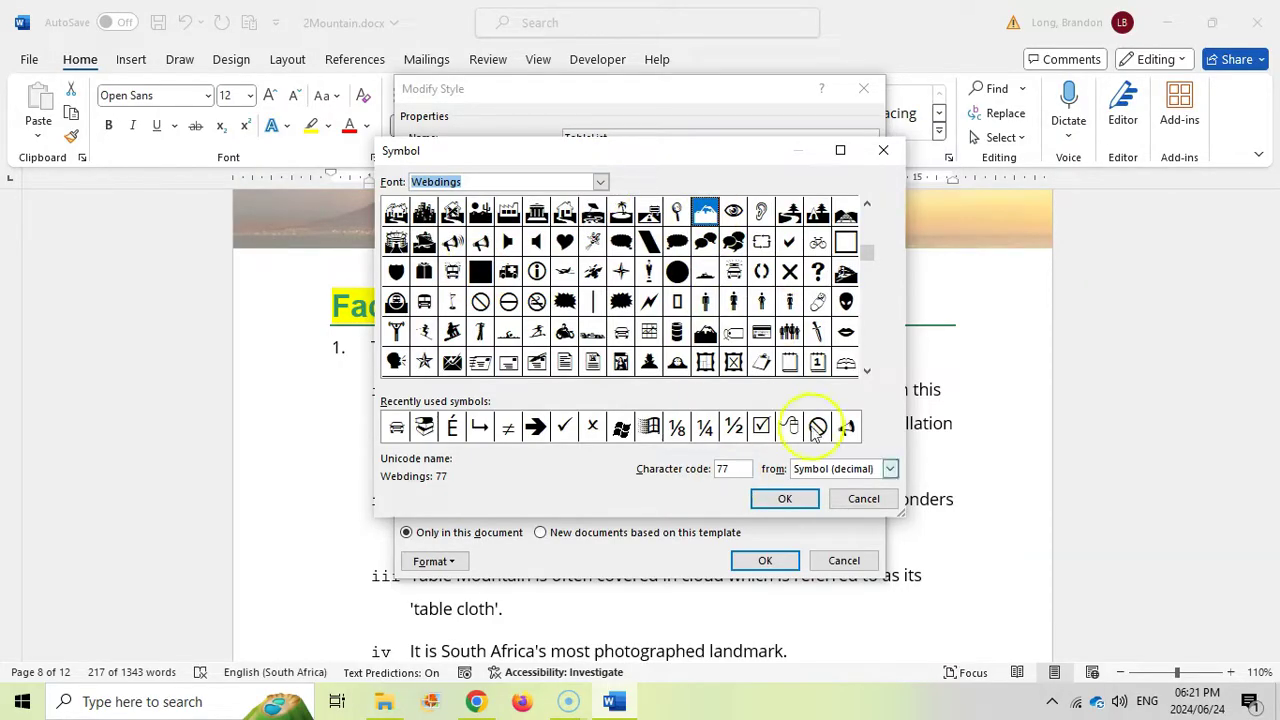
pyautogui.click(785, 499)
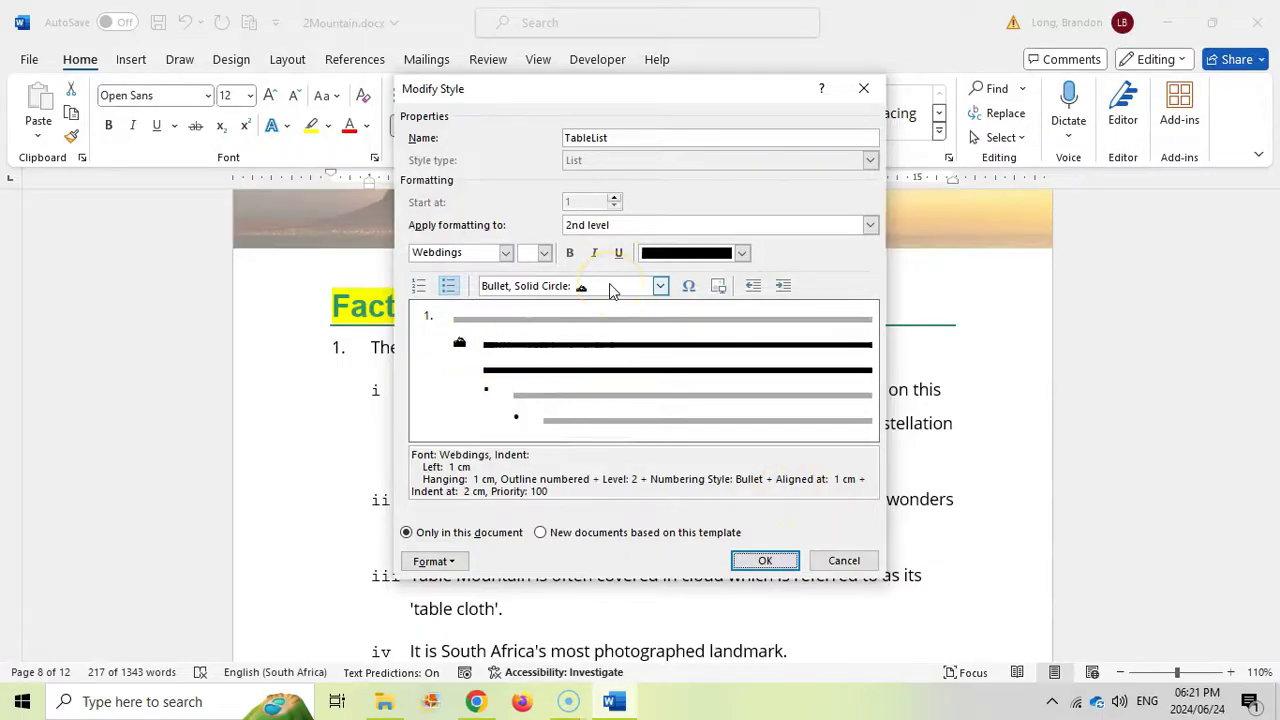
pyautogui.click(770, 563)
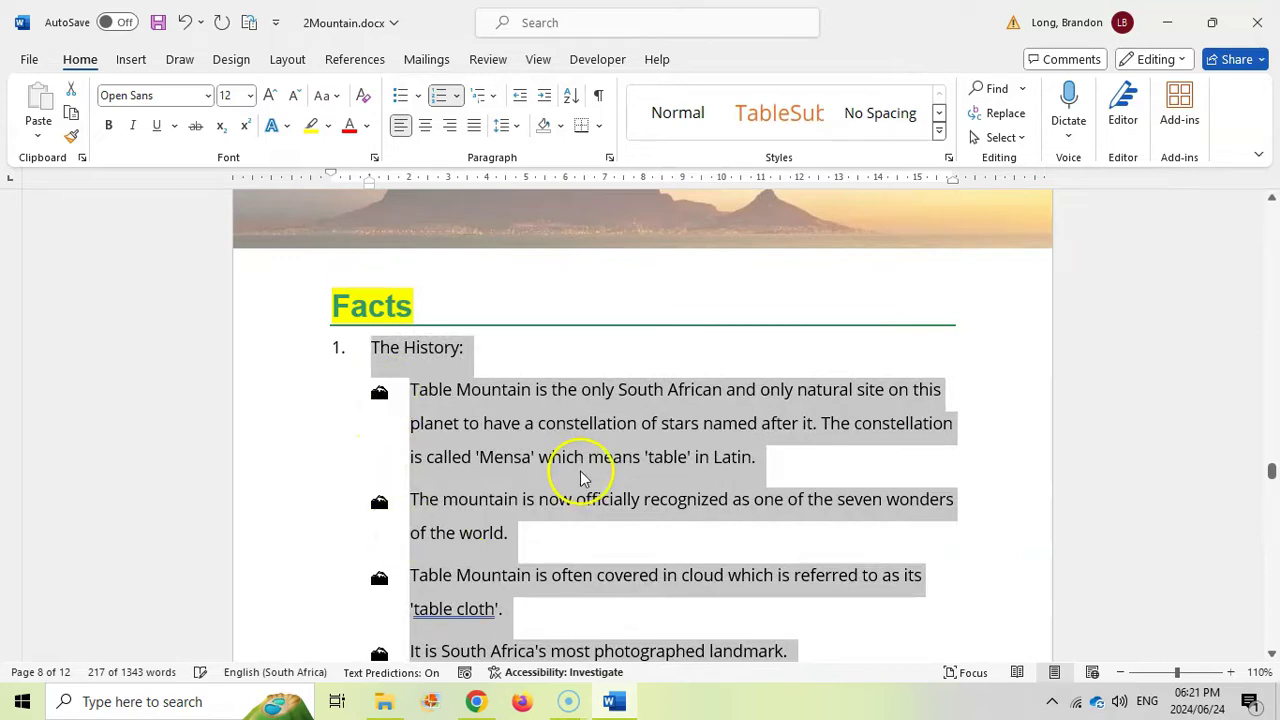
pyautogui.scroll(-5, 580, 478)
pyautogui.scroll(-3, 391, 429)
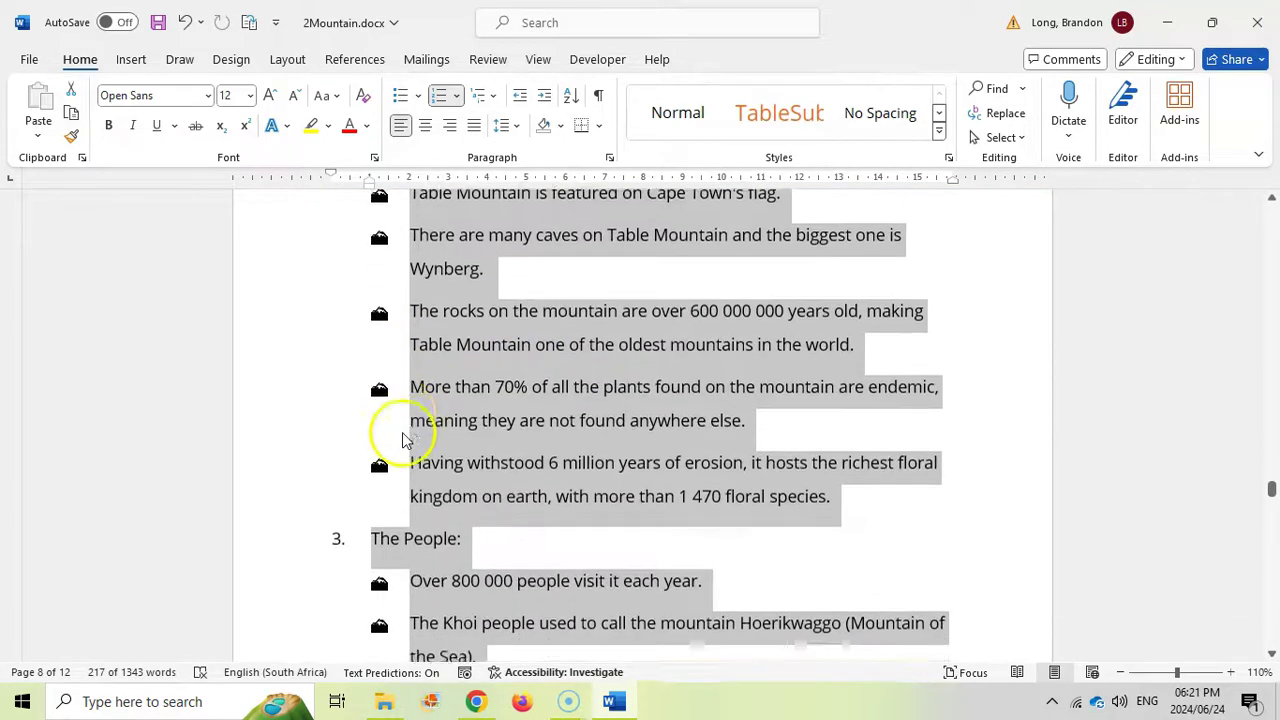
pyautogui.scroll(-2, 403, 440)
# Read question 2.8 in the exam PDF, then switch to 2Mountain.docx and select the picture below the heading Access.
pyautogui.hotkey('alt', 'Tab')
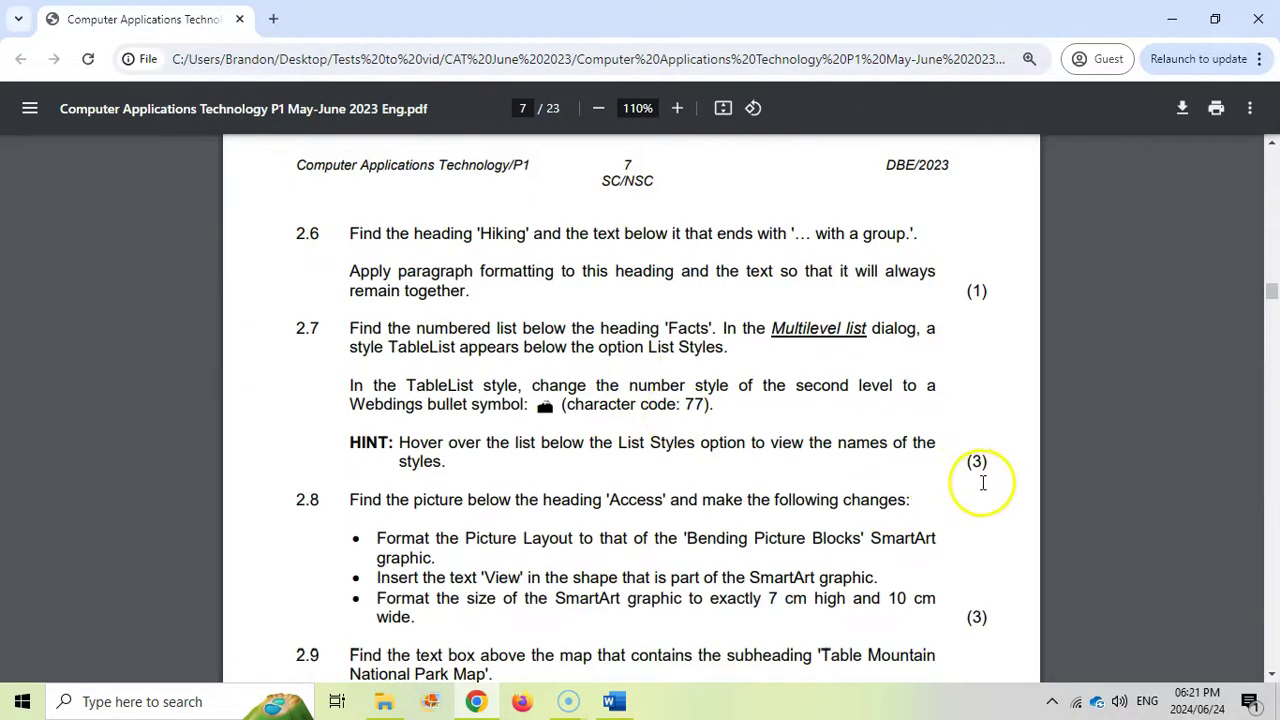
pyautogui.scroll(-3, 323, 491)
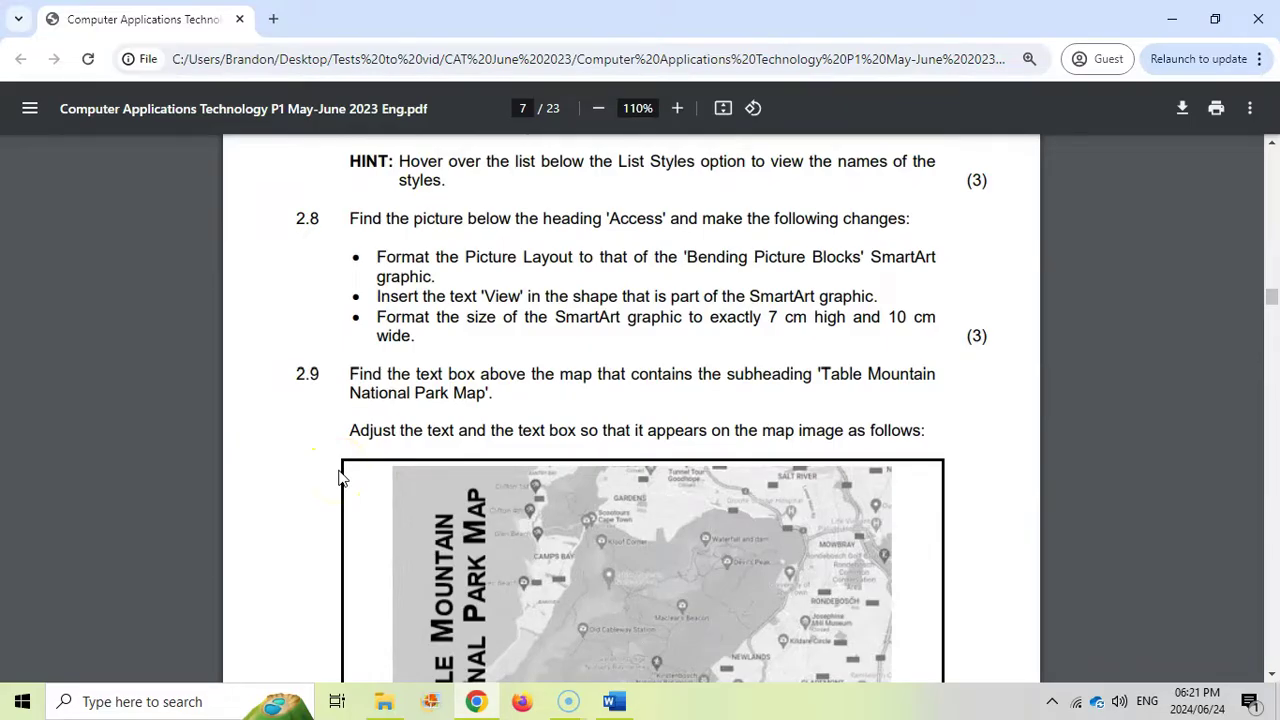
pyautogui.click(618, 703)
pyautogui.scroll(-12, 614, 423)
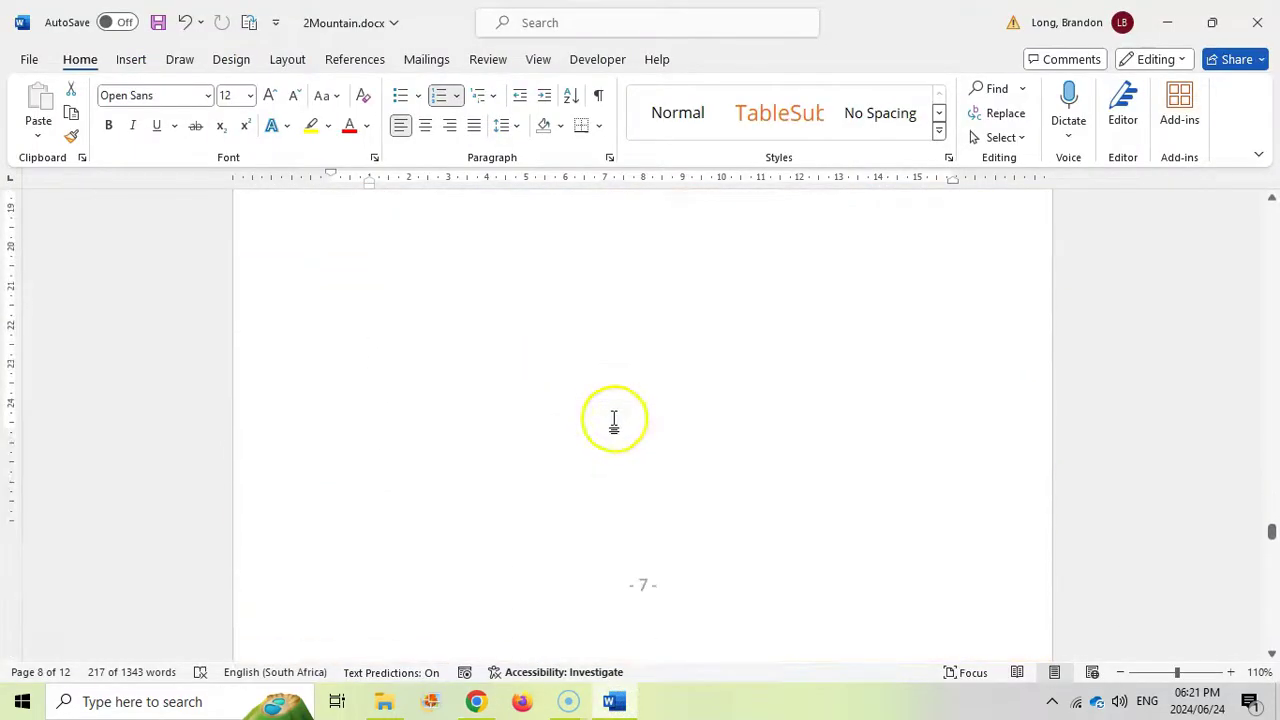
pyautogui.scroll(-5, 614, 423)
pyautogui.click(525, 437)
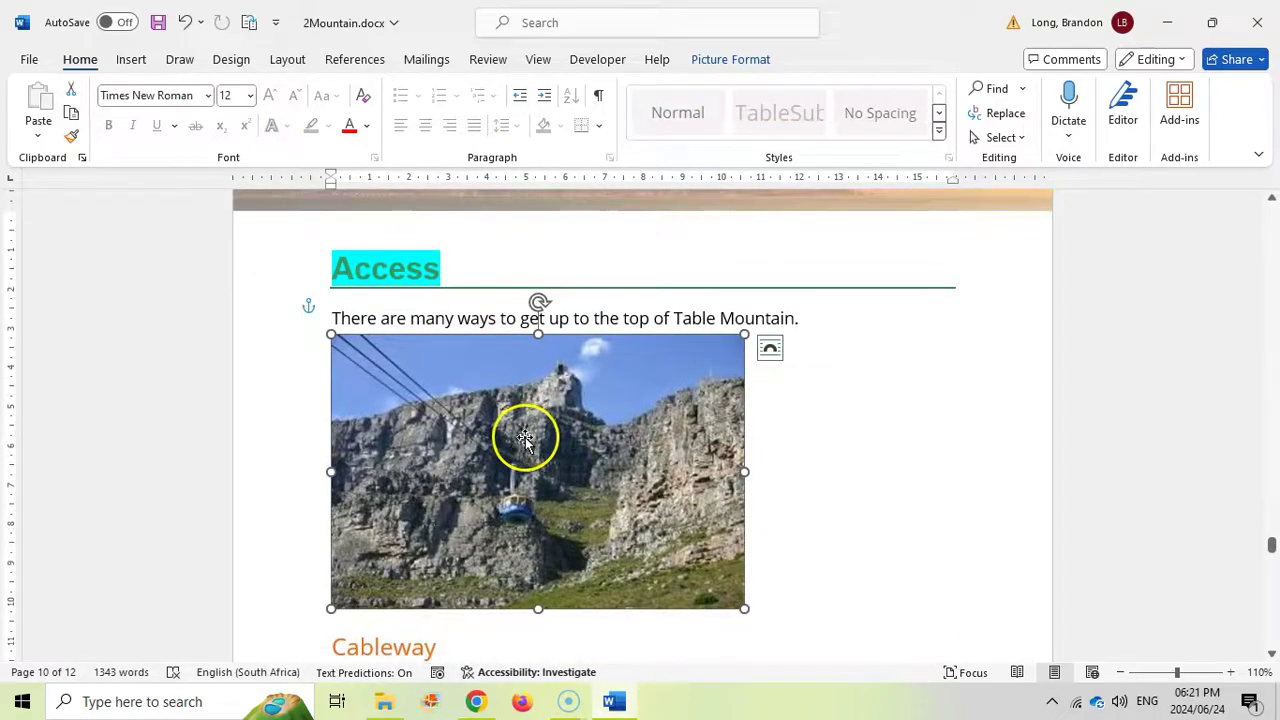
# Recheck question 2.8 in the exam PDF and open the Picture Layout choices for the selected Access picture in Word.
pyautogui.hotkey('alt', 'Tab')
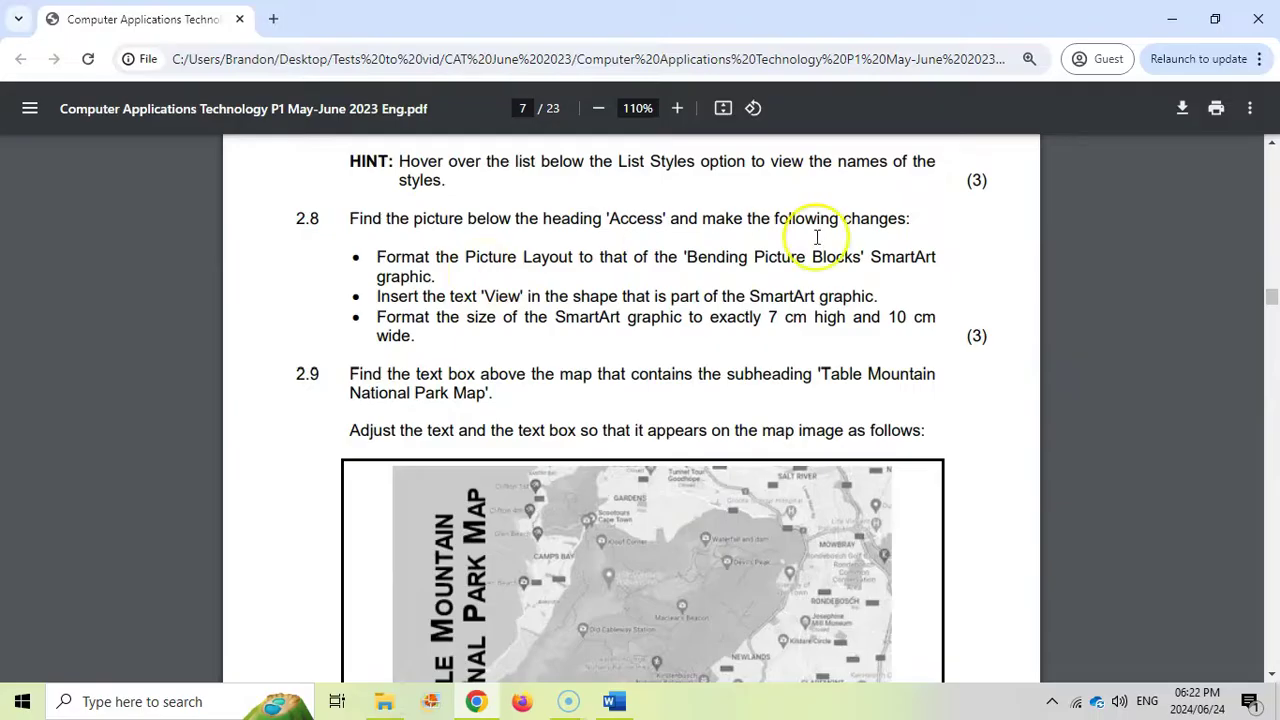
pyautogui.click(616, 704)
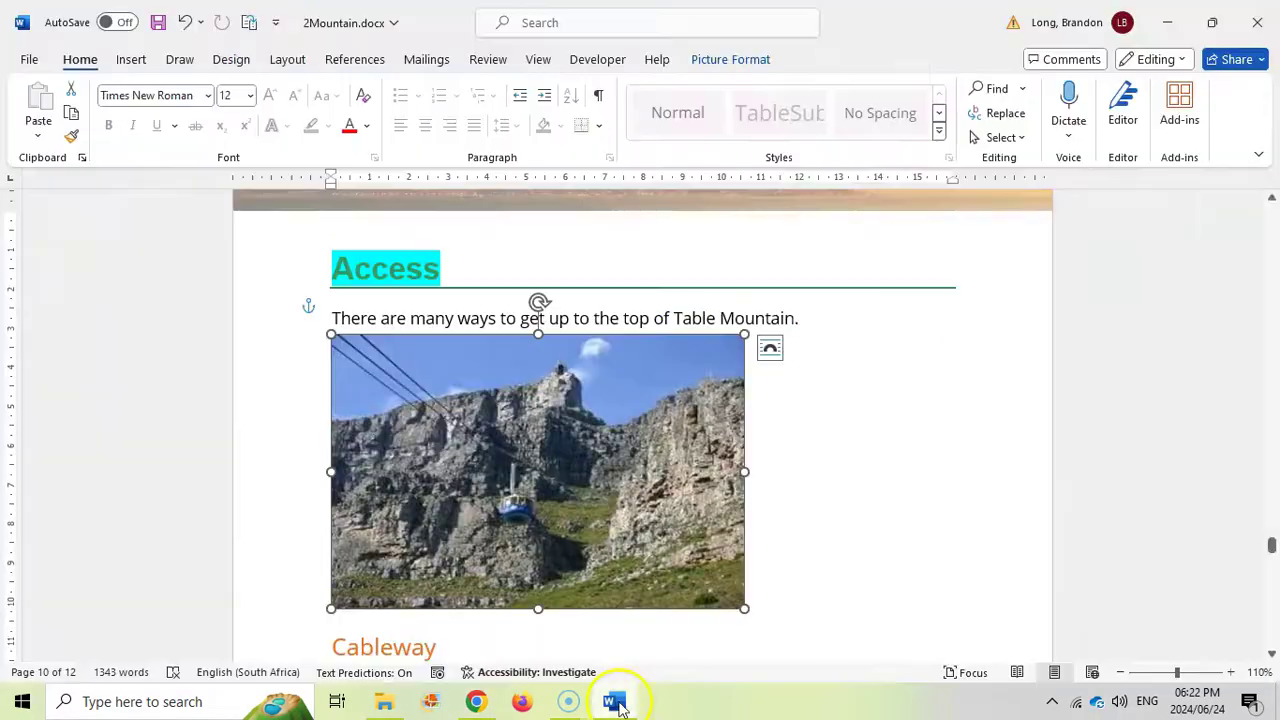
pyautogui.click(742, 62)
pyautogui.click(763, 139)
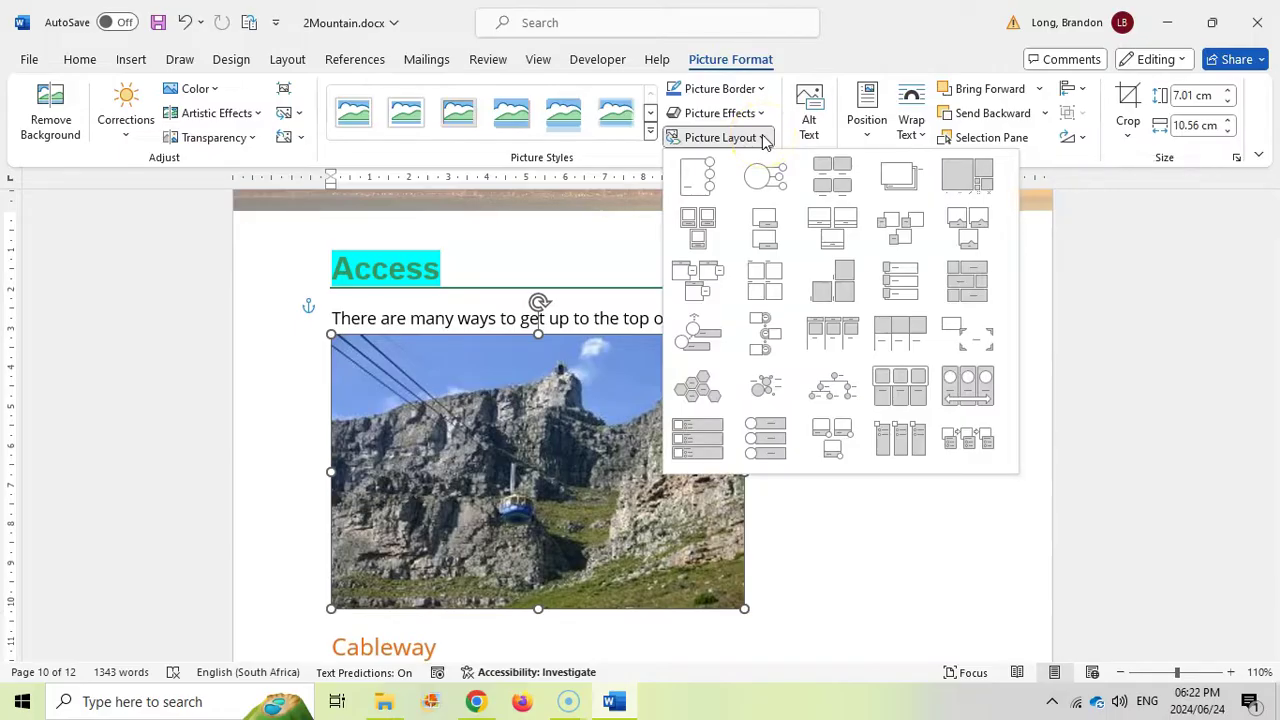